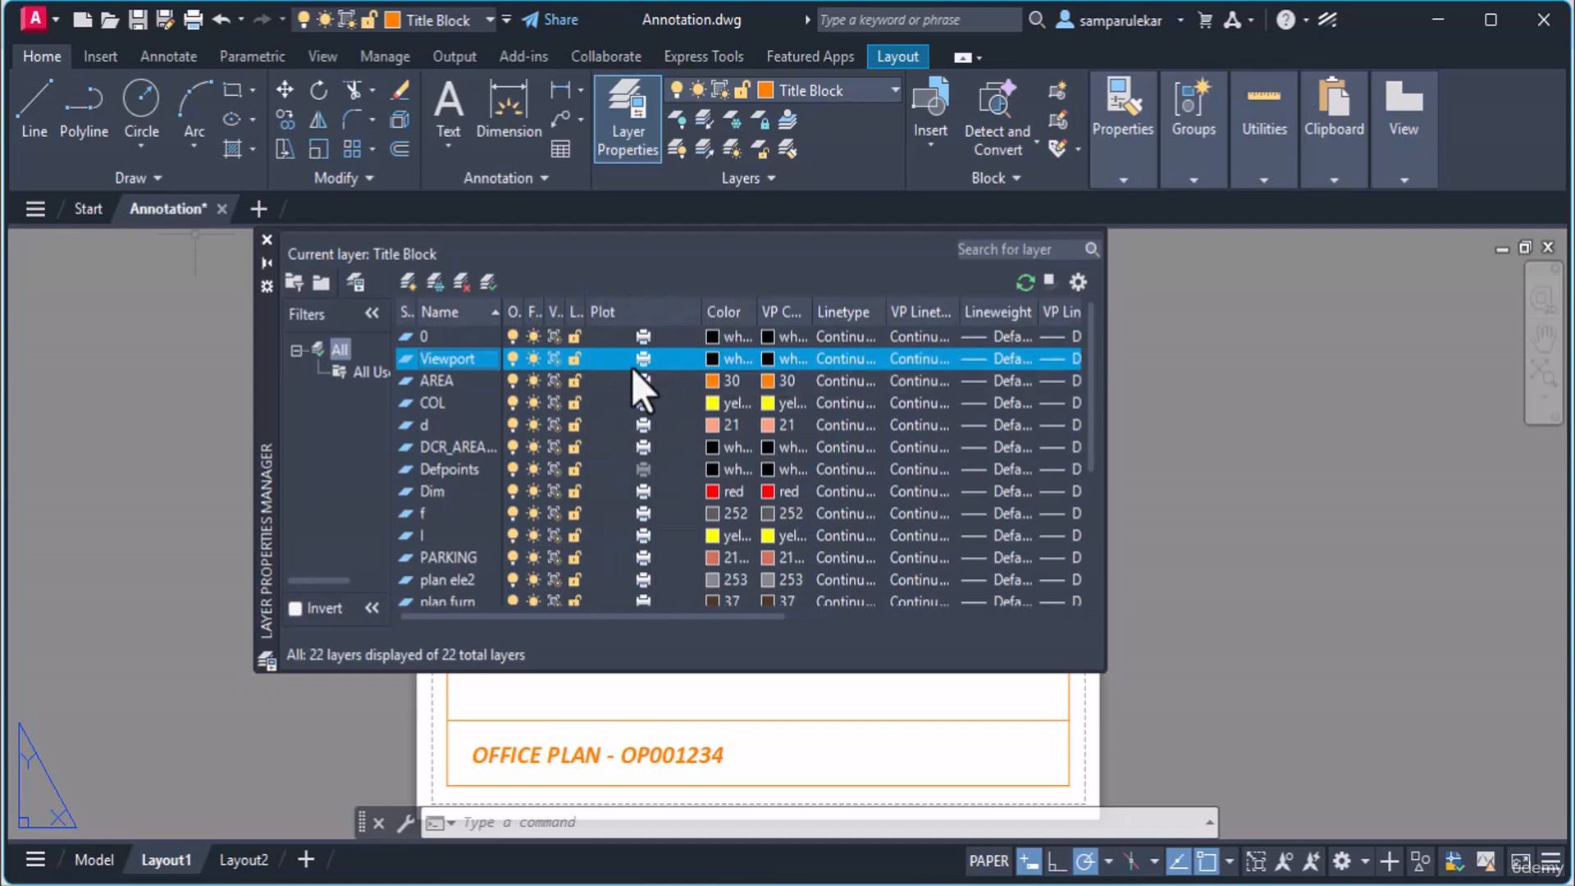
# Turn off plotting for the Viewport layer and make it the current layer.
pyautogui.click(644, 361)
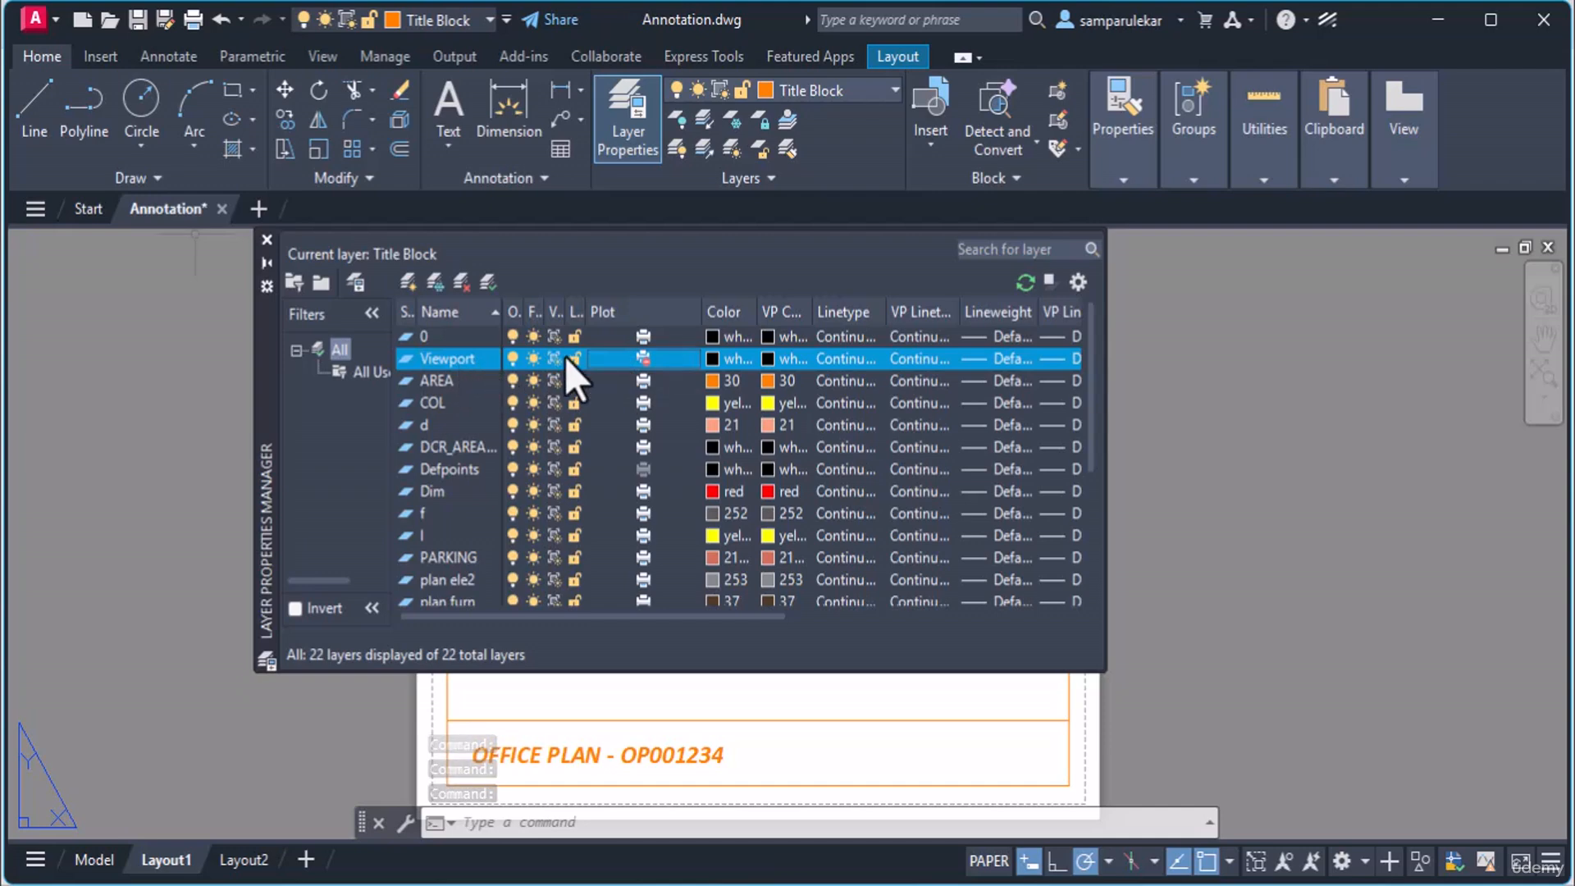
pyautogui.click(488, 283)
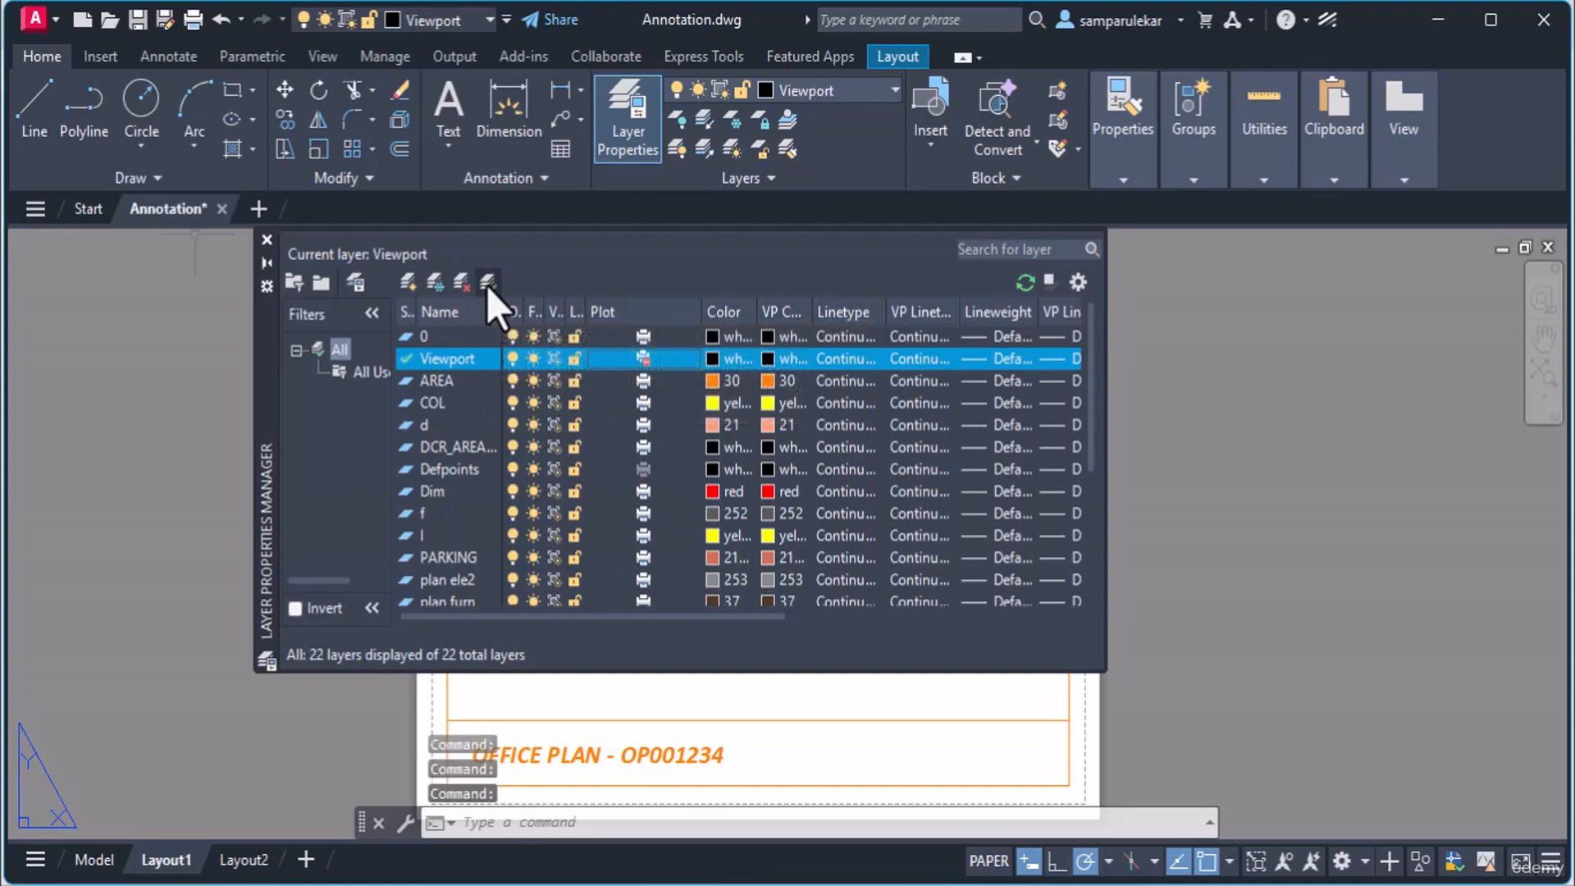
pyautogui.click(271, 242)
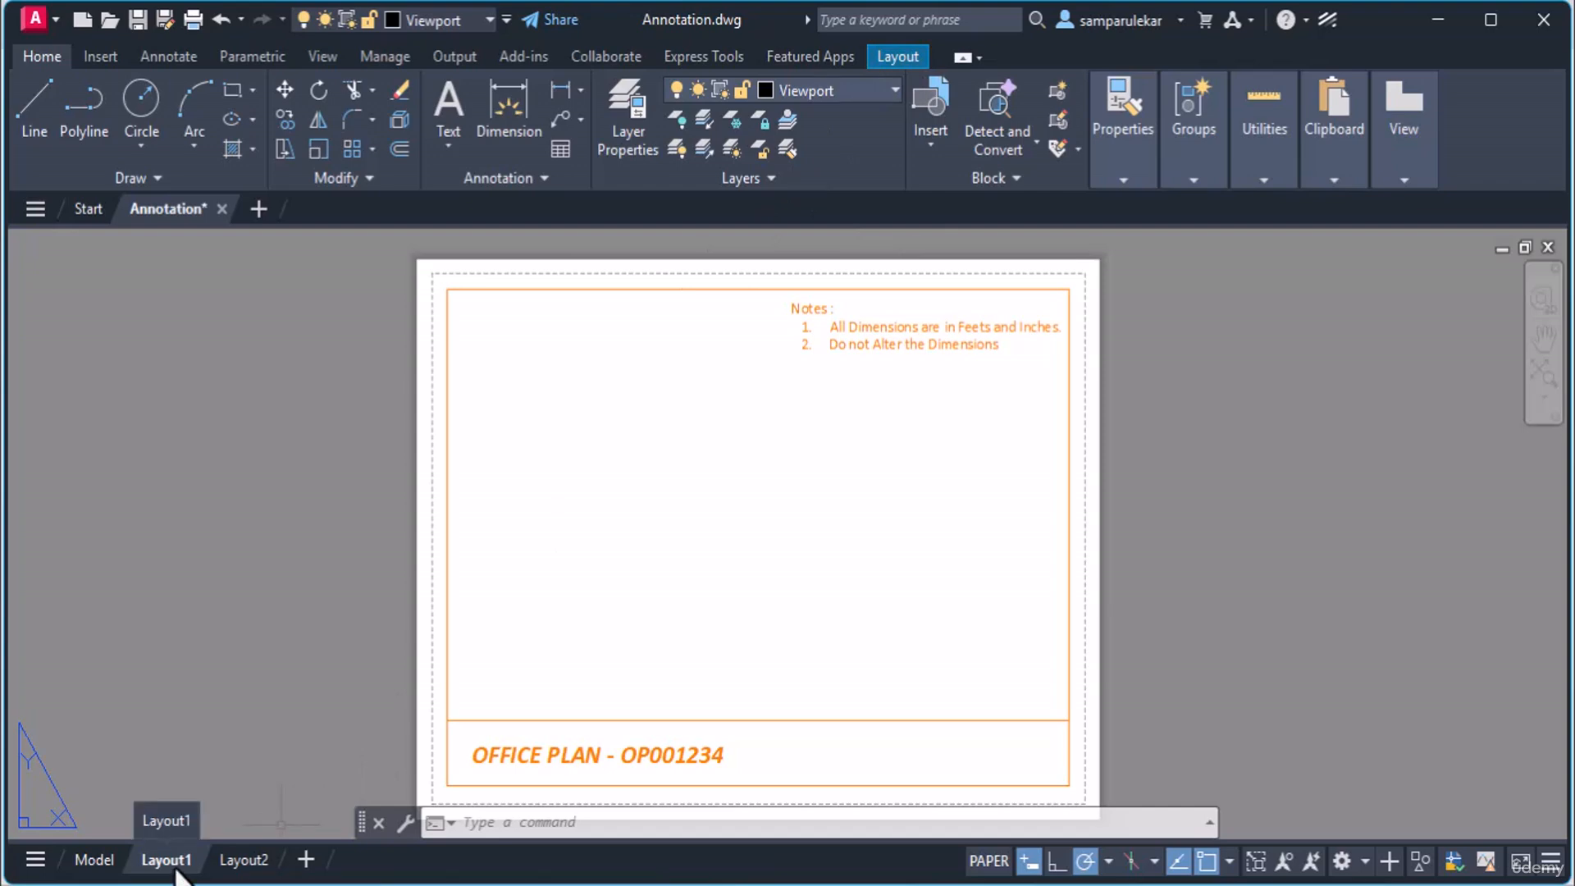
# Create a rectangular viewport on Layout1 inside the title block frame, beside the notes and above the OFFICE PLAN title.
pyautogui.click(896, 57)
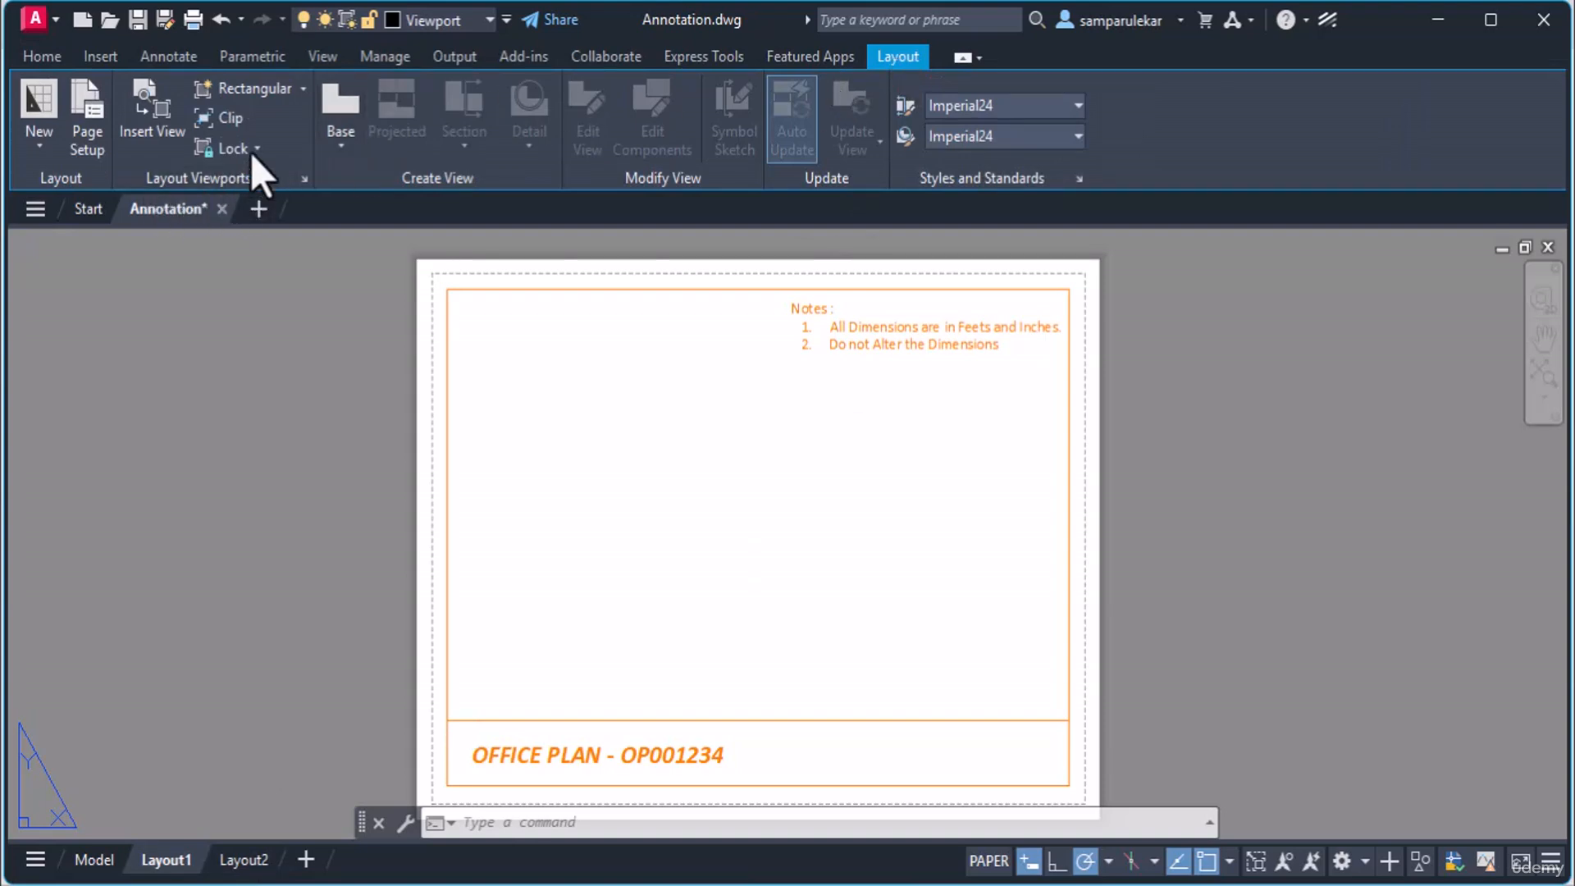
pyautogui.click(256, 91)
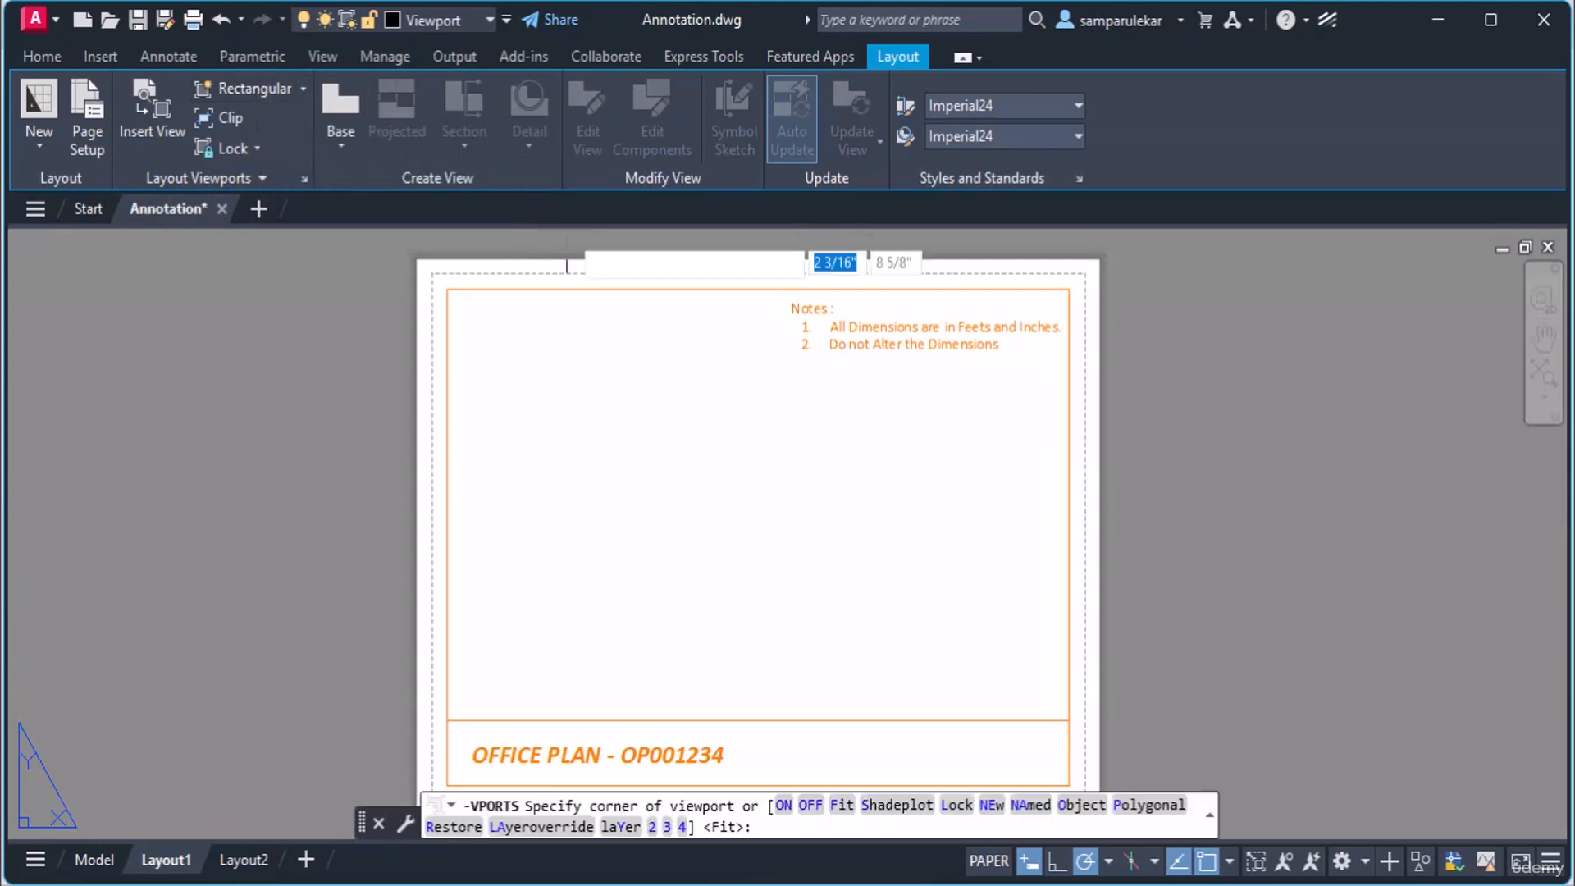
pyautogui.click(473, 331)
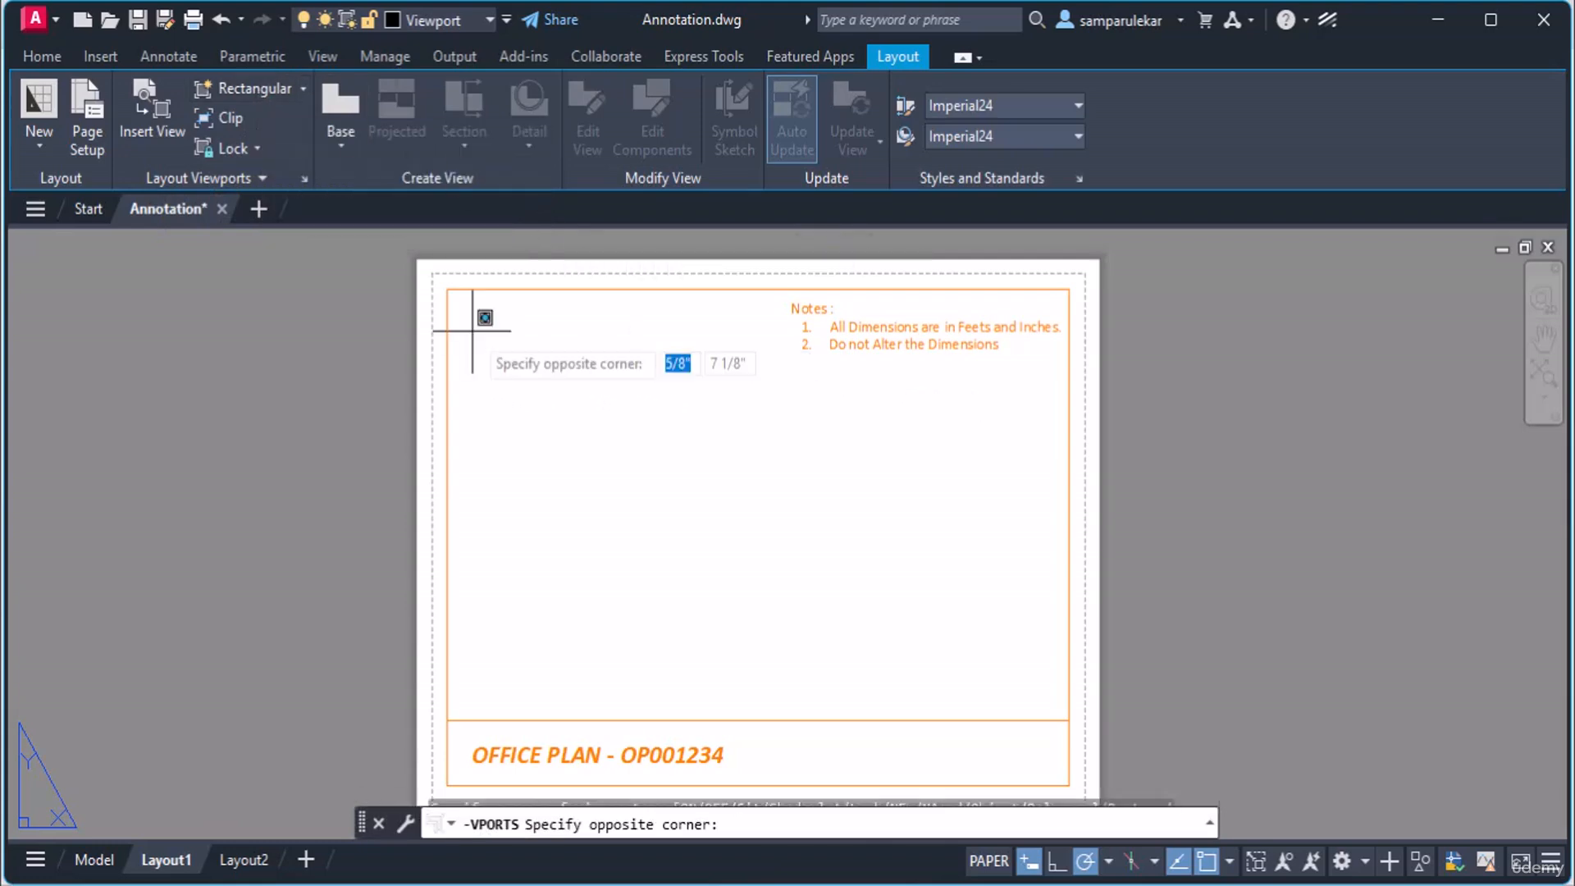
pyautogui.click(722, 641)
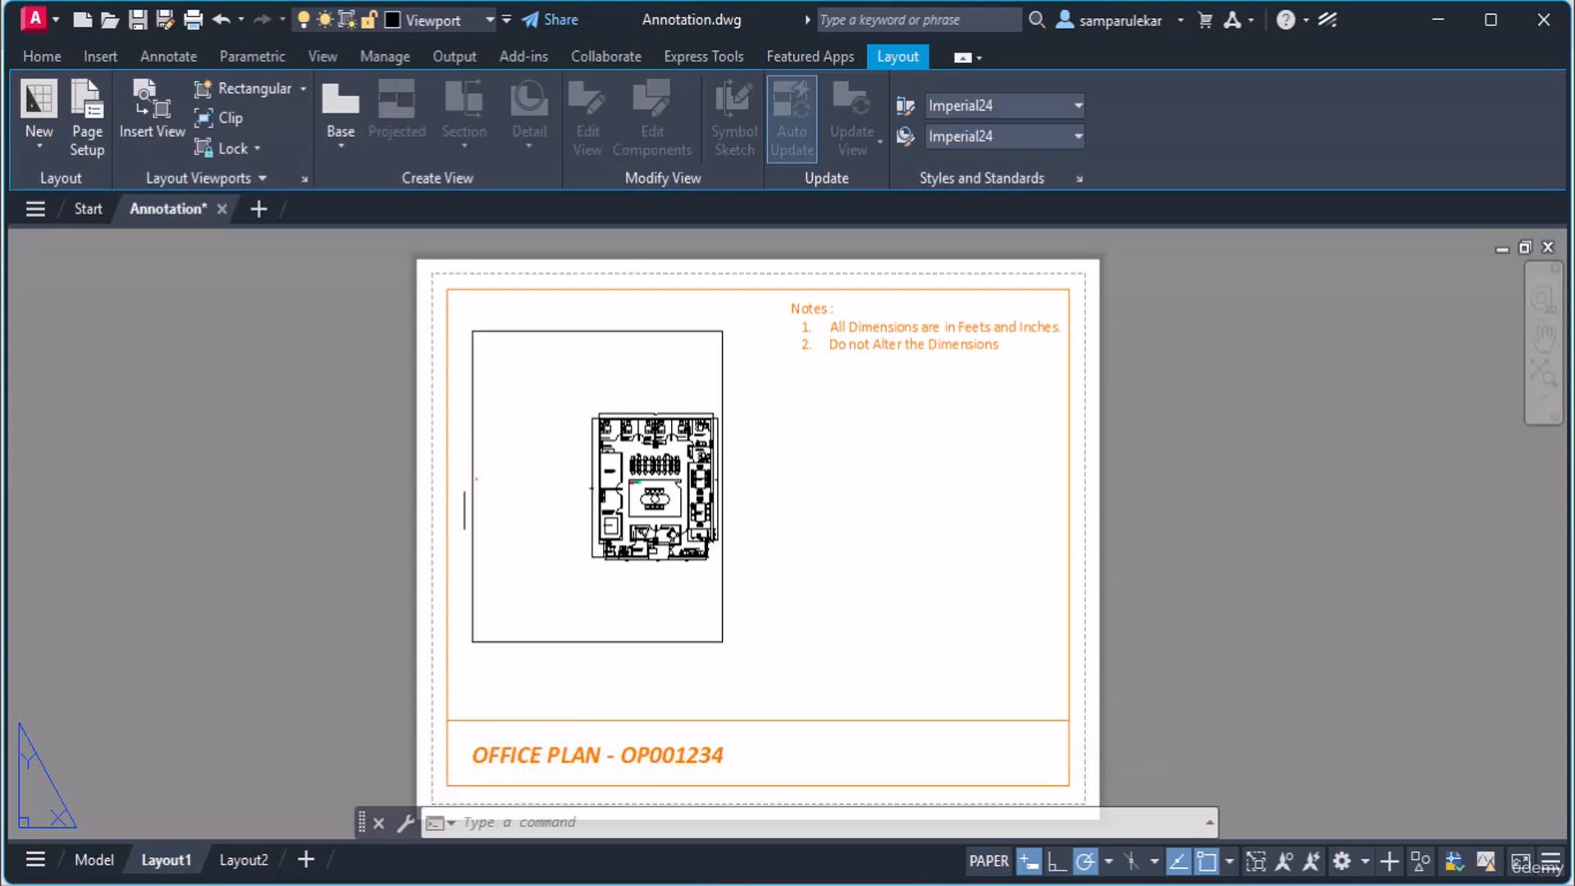
# Delete the rectangular viewport from Layout1.
pyautogui.click(588, 329)
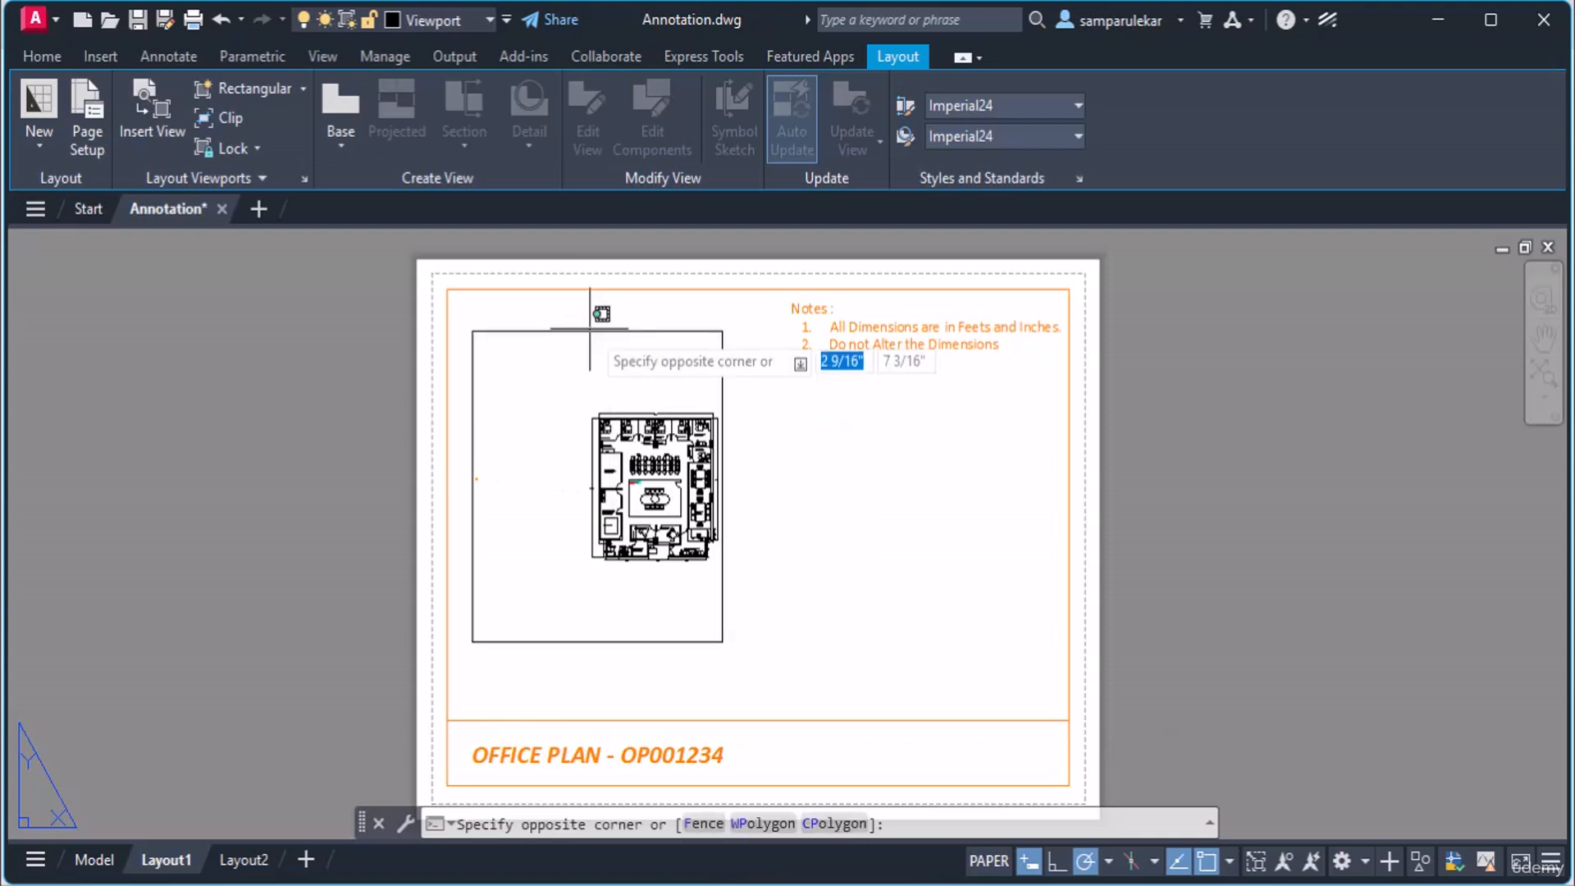
pyautogui.click(587, 330)
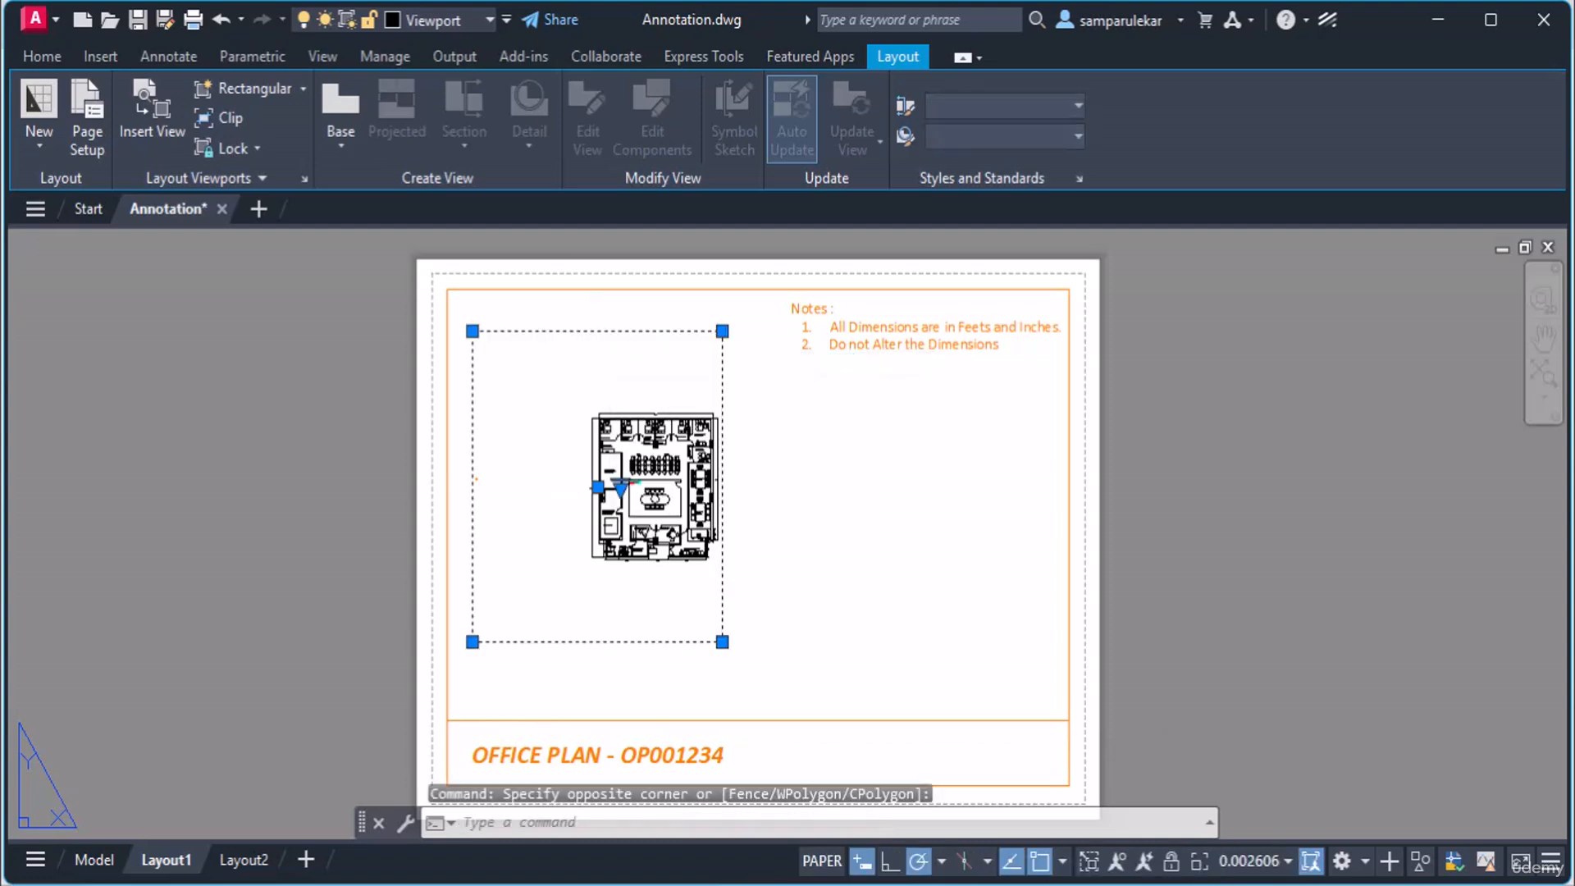
pyautogui.press('Delete')
# In model space, delete the small stray title block objects lying to the west of the office floor plan.
pyautogui.click(95, 861)
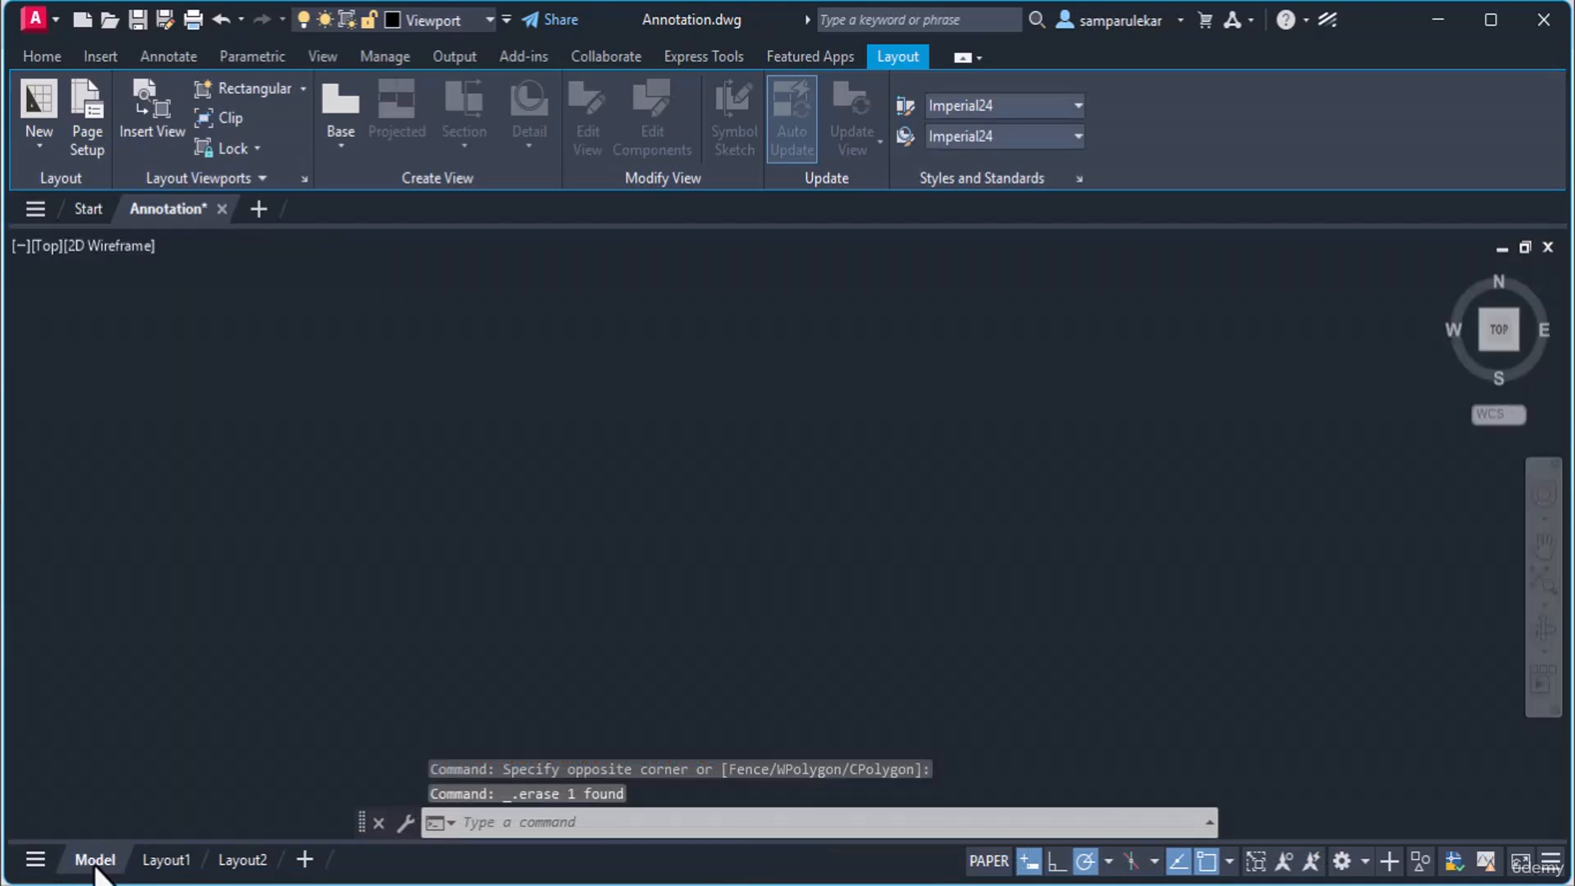
pyautogui.scroll(-5, 533, 525)
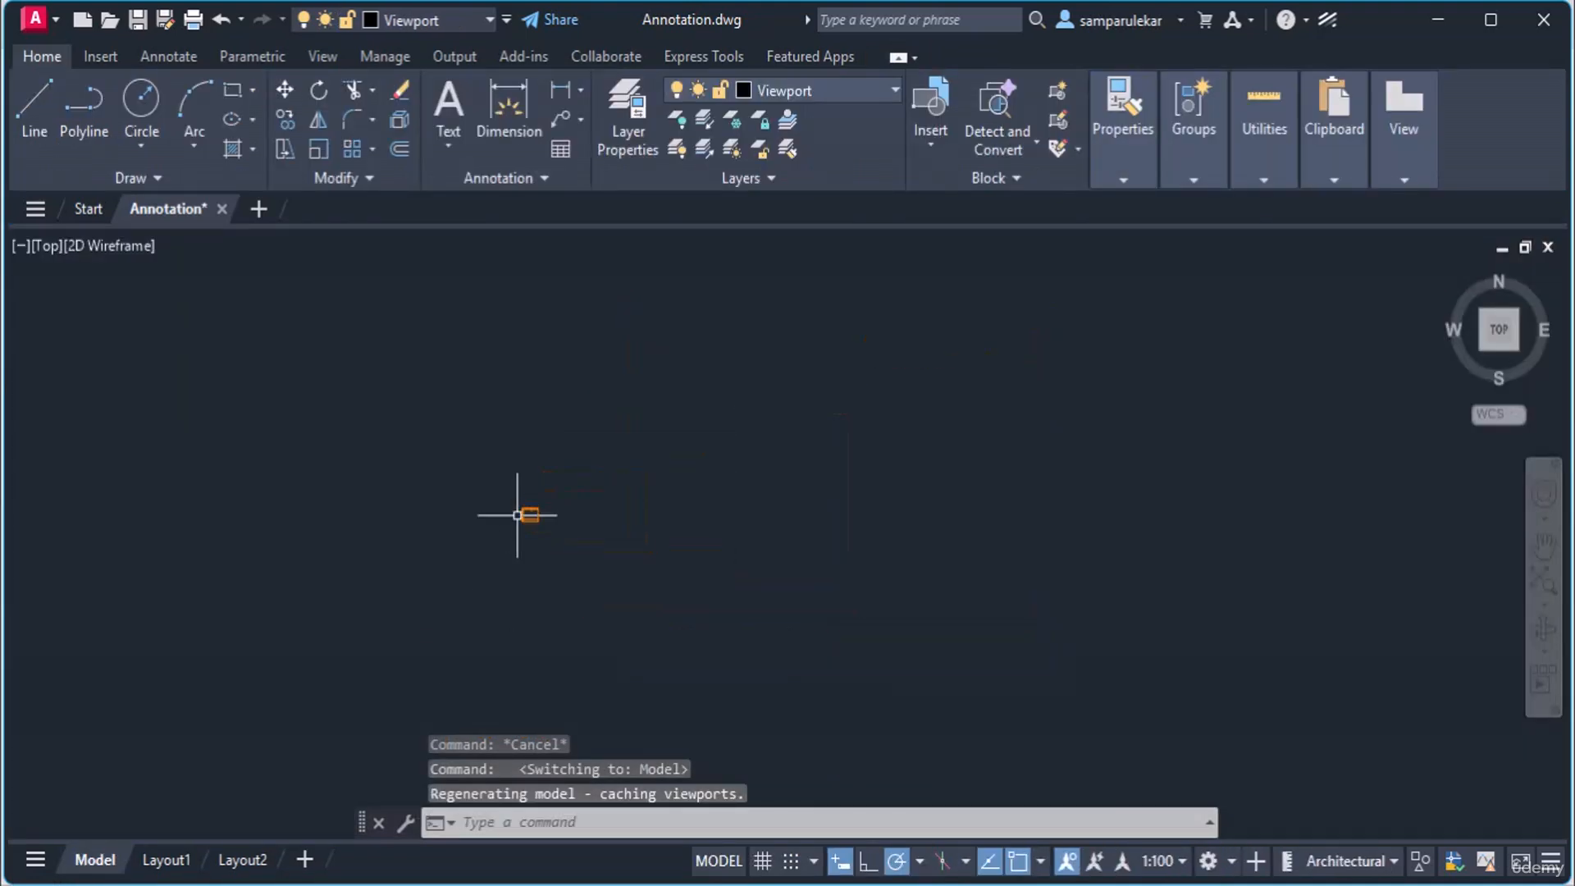
pyautogui.click(491, 474)
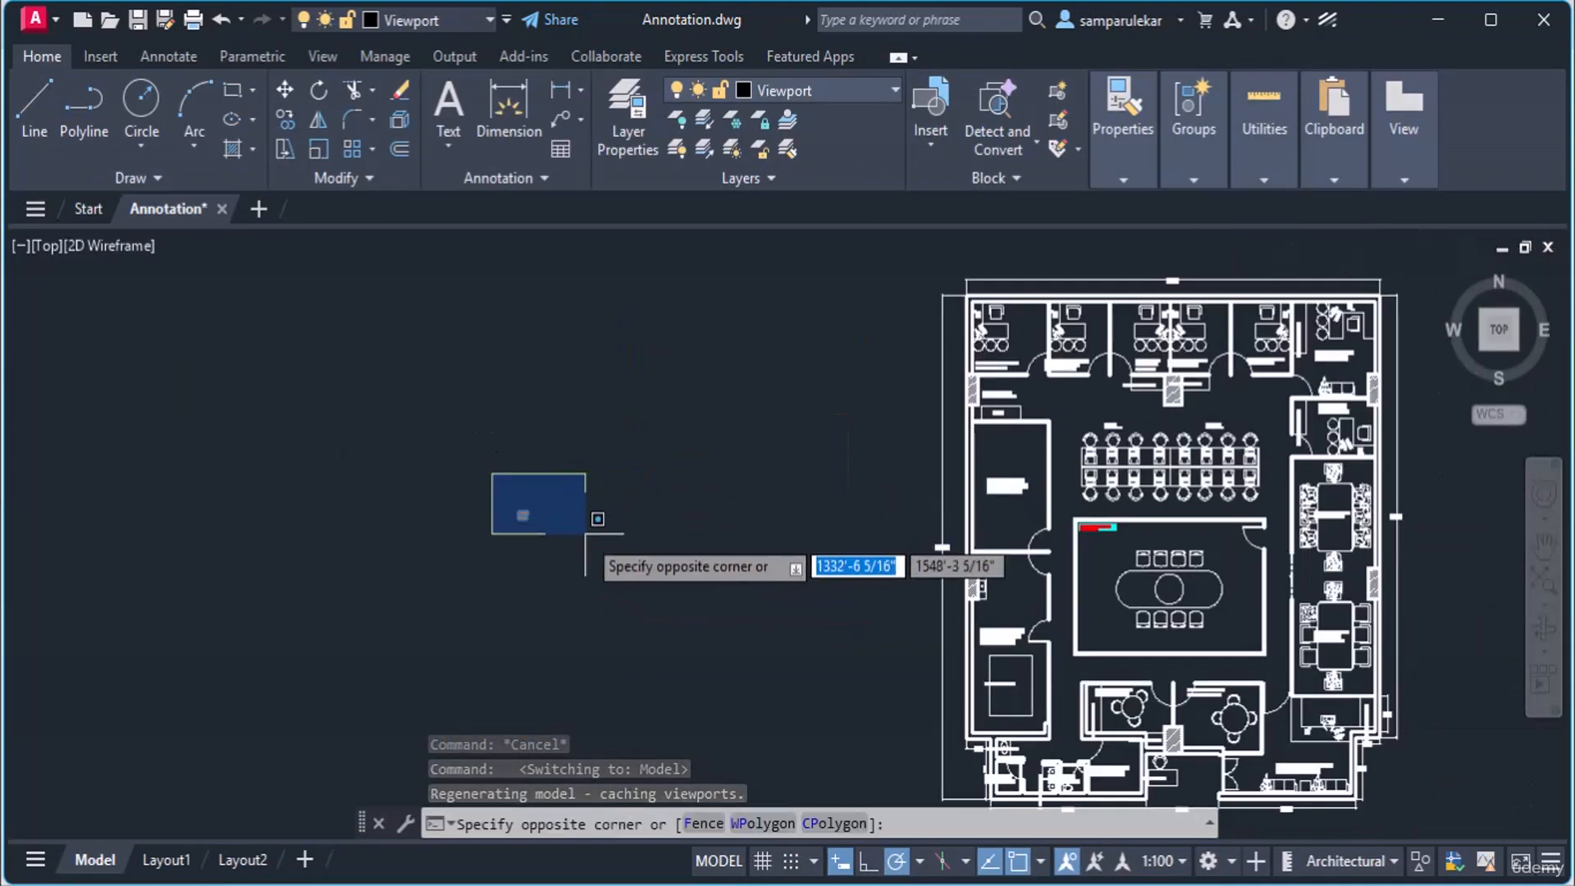
pyautogui.click(596, 546)
pyautogui.press('Delete')
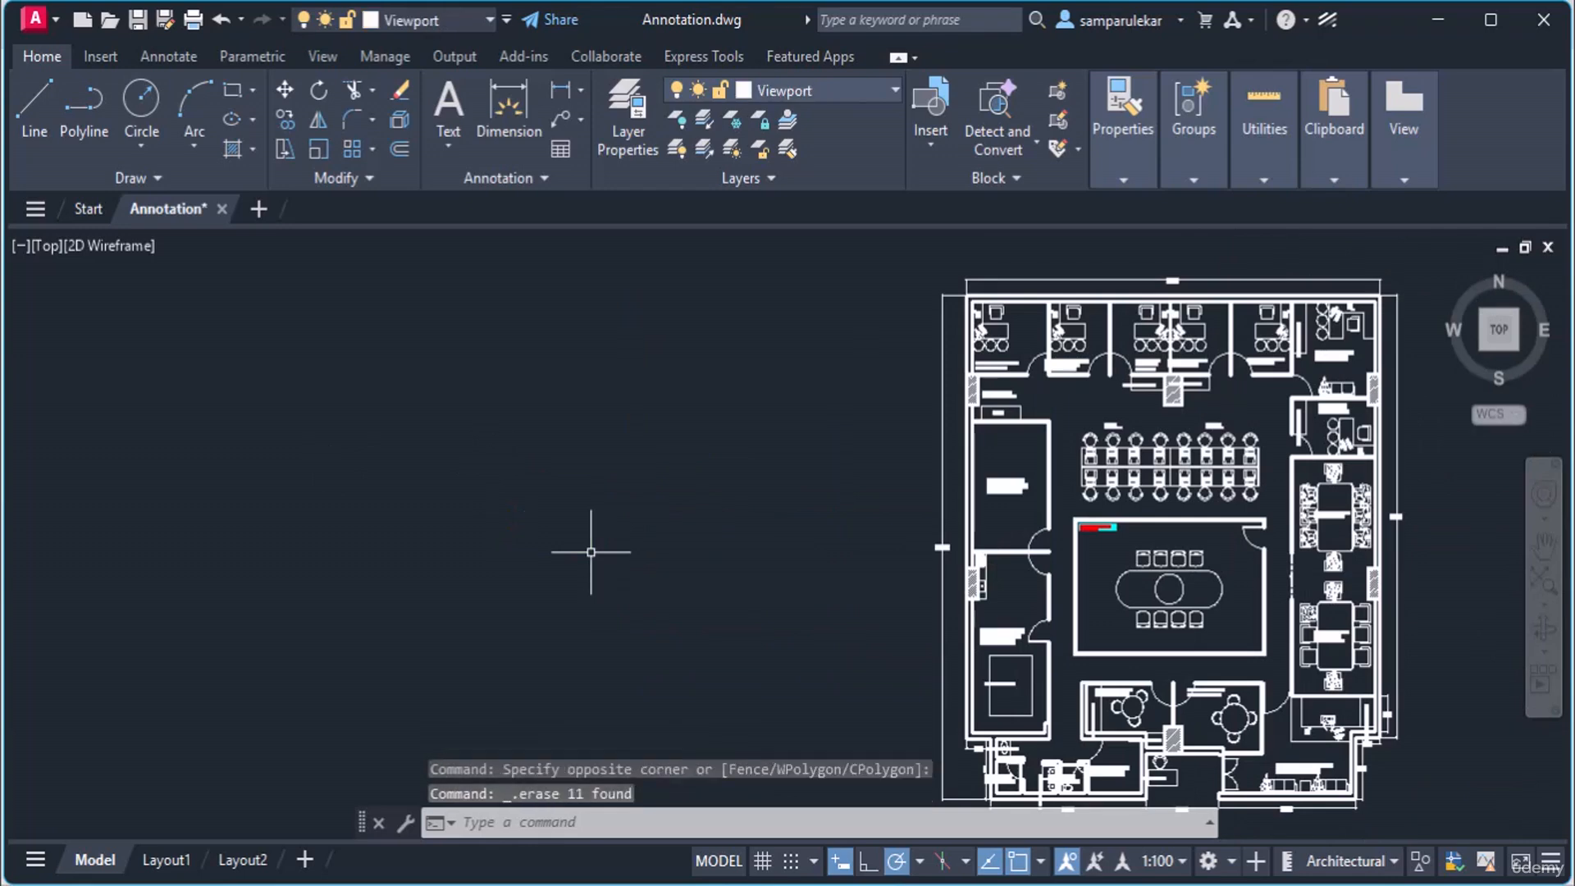
pyautogui.moveTo(1299, 515); pyautogui.dragTo(870, 503, button='middle')
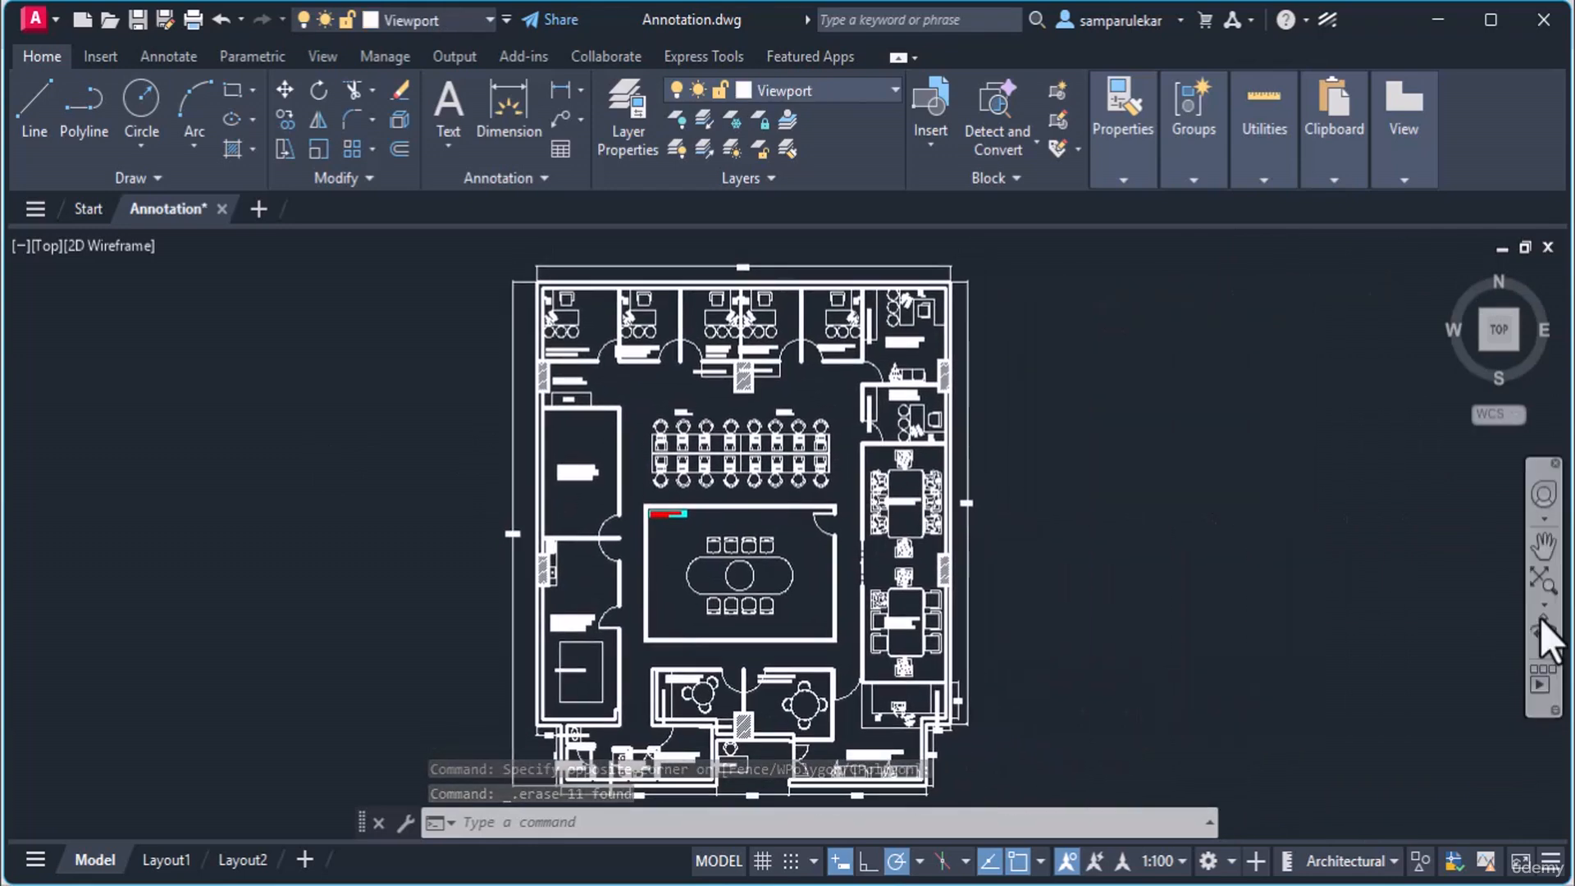
# Add a rectangular viewport on Layout1 in the empty area beside the notes, above the OFFICE PLAN title strip.
pyautogui.click(167, 859)
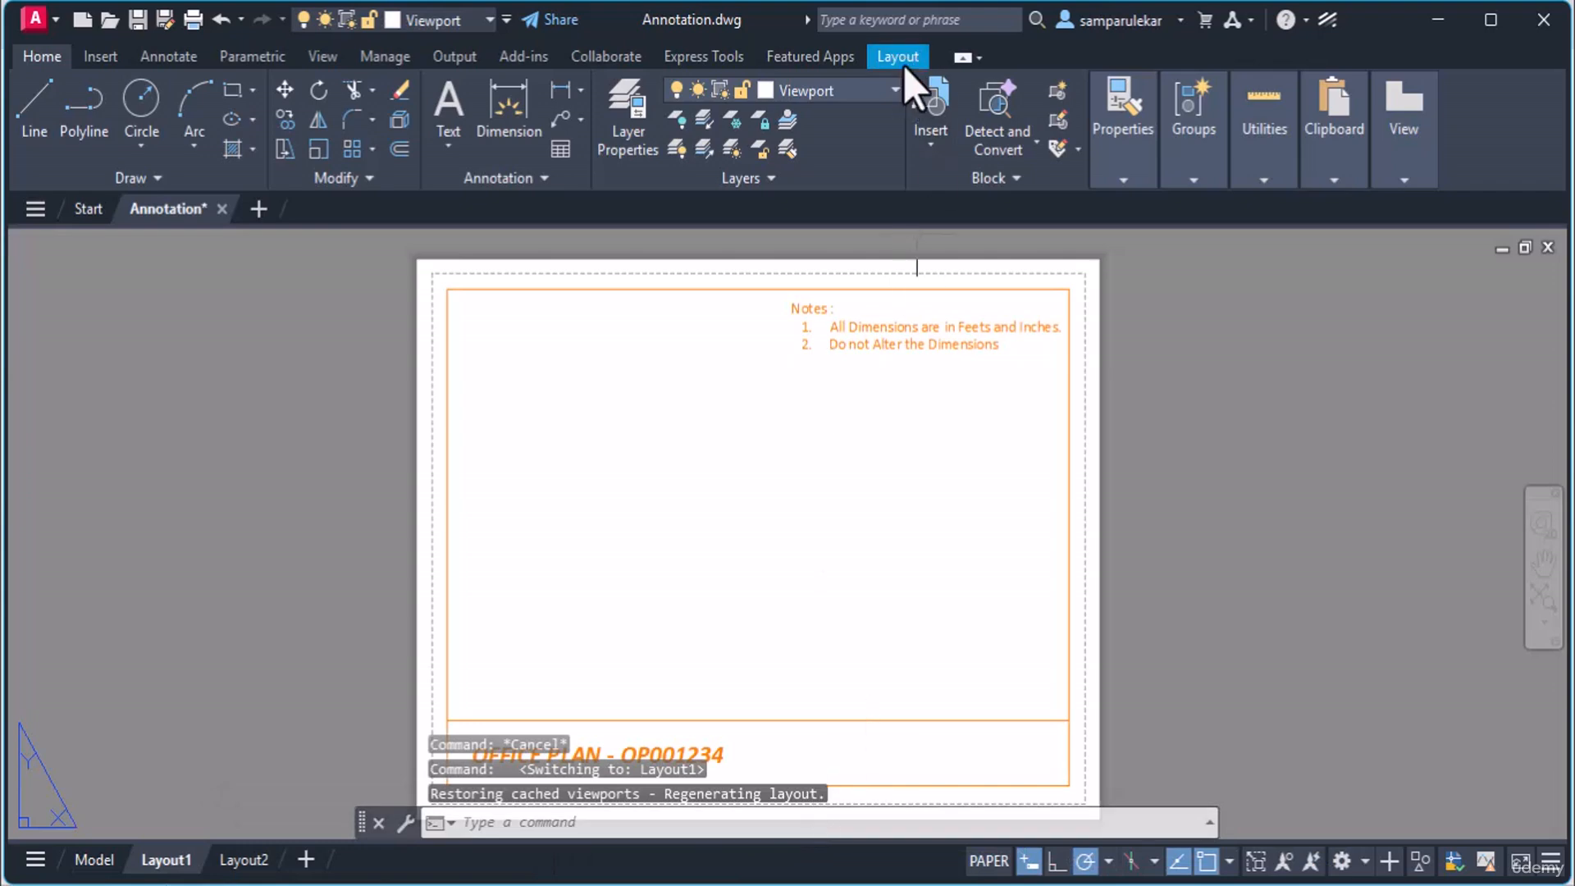
pyautogui.click(903, 65)
pyautogui.click(239, 96)
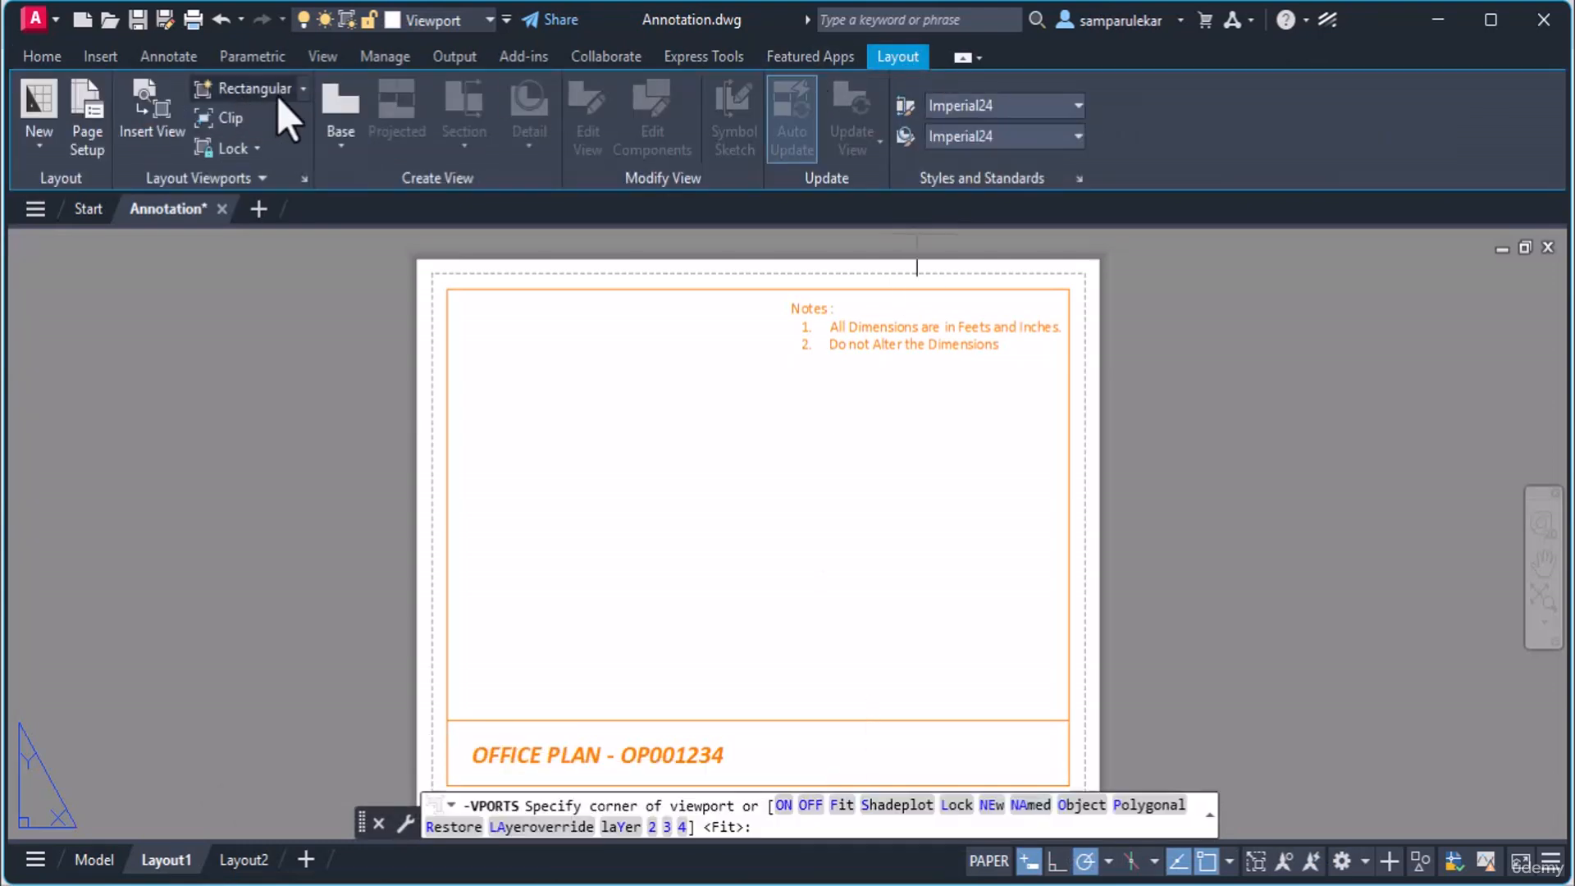
pyautogui.click(476, 345)
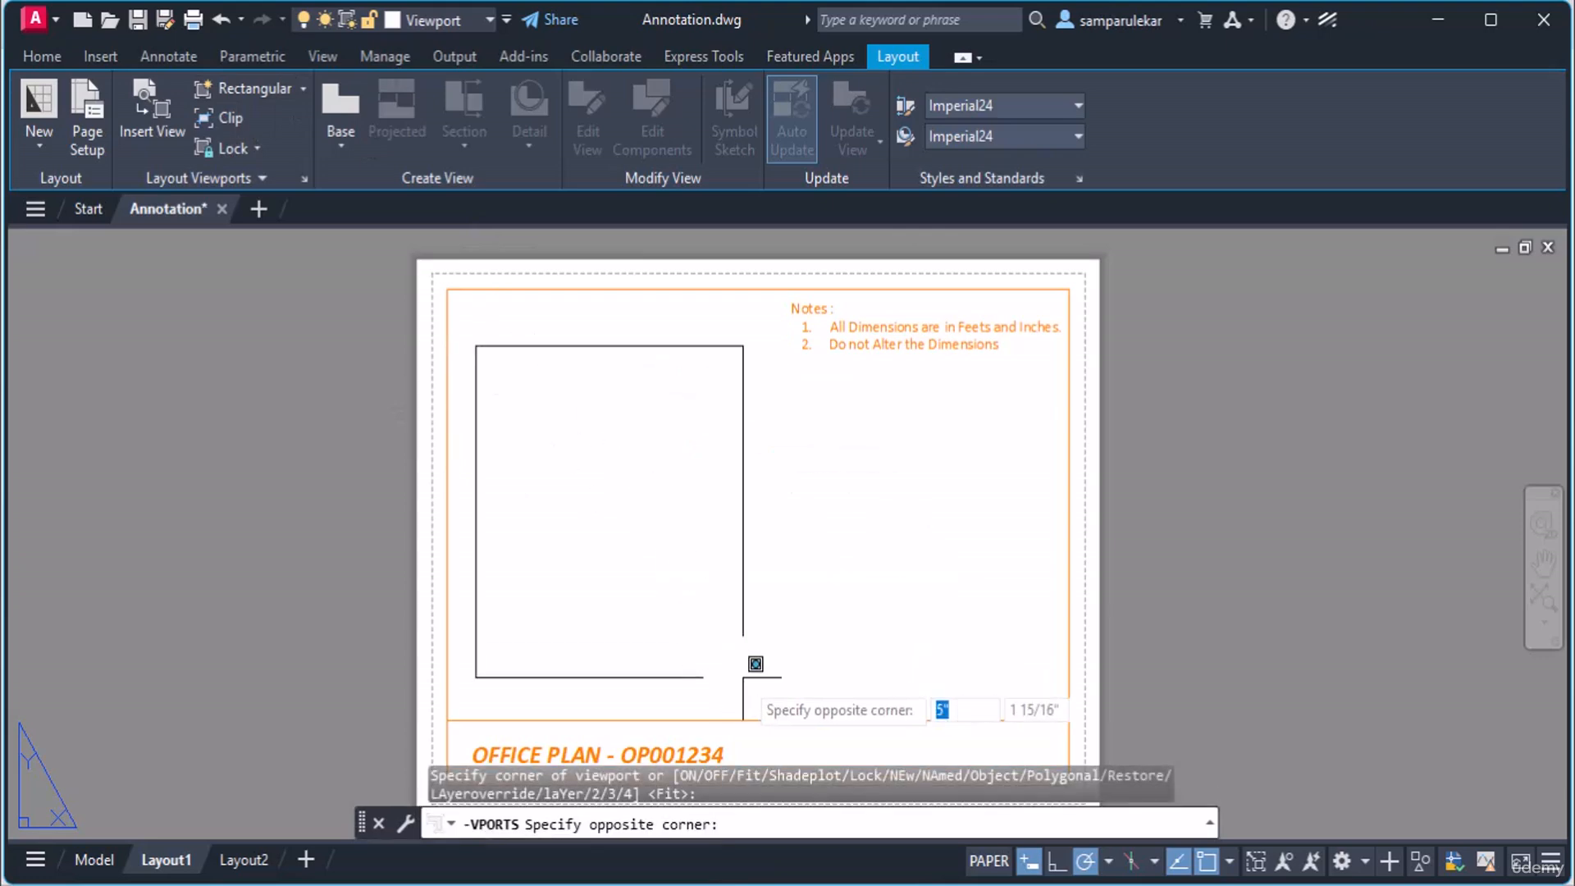
pyautogui.click(736, 679)
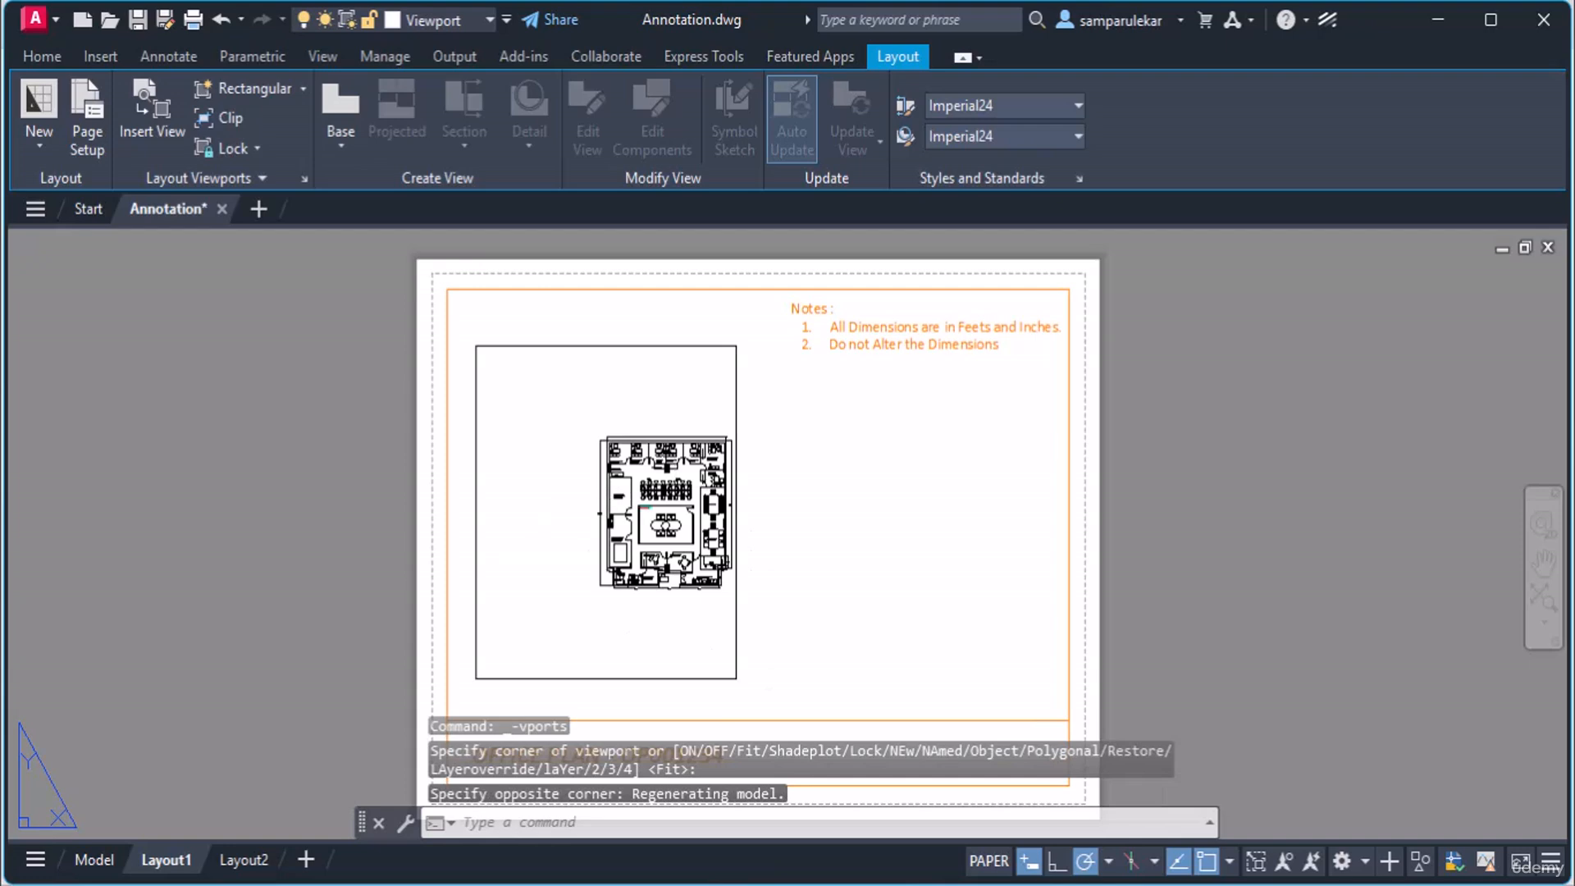
# Centre the office plan inside the new Layout1 viewport and return to paper space.
pyautogui.doubleClick(560, 471)
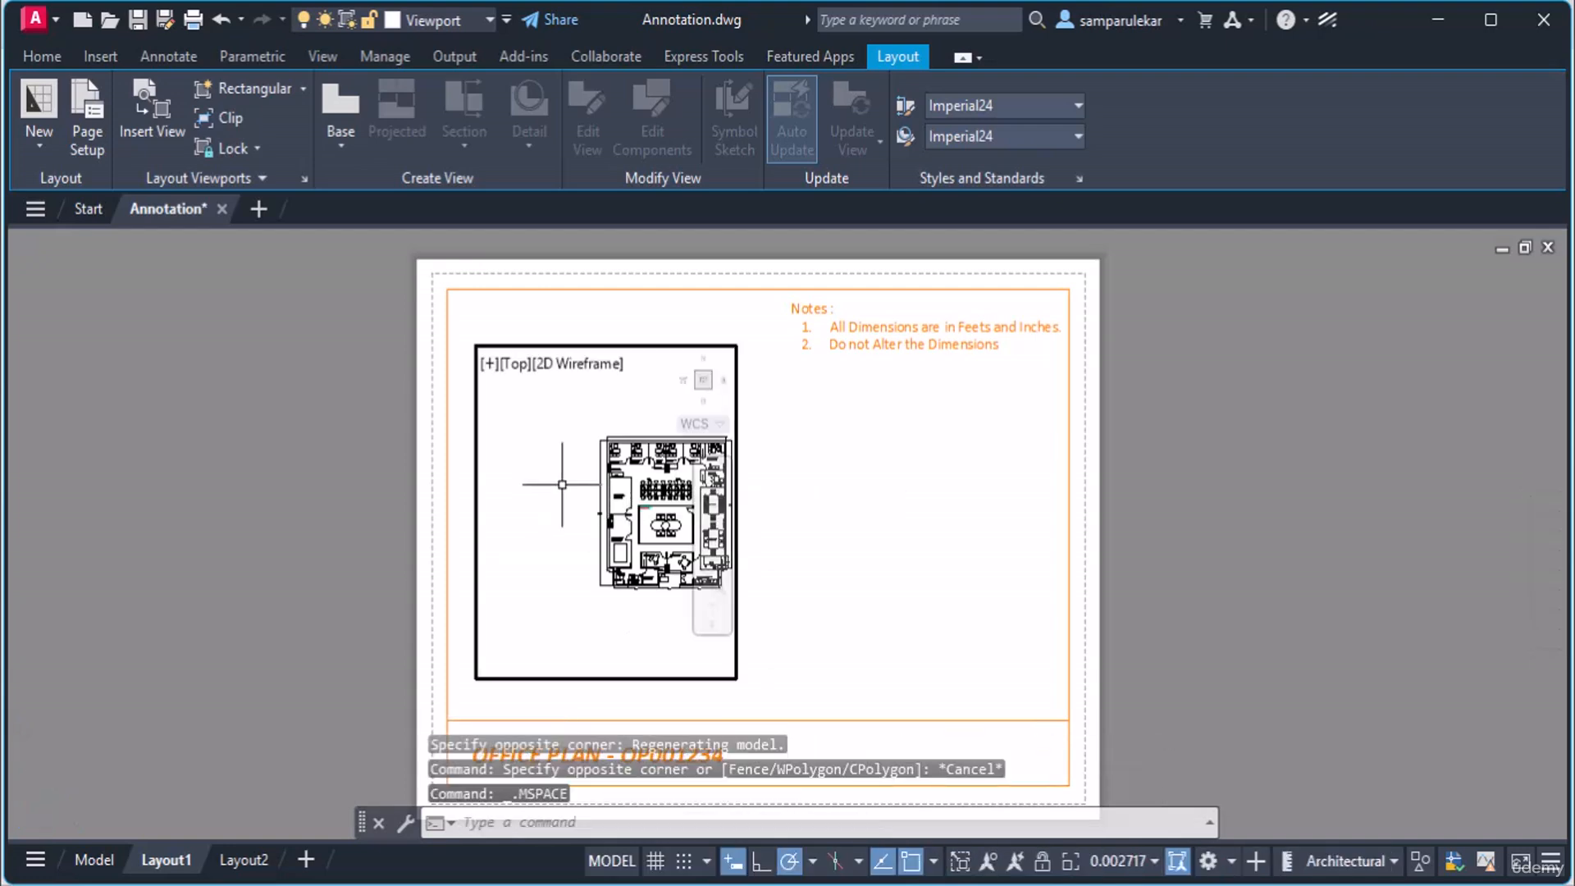
pyautogui.moveTo(562, 484); pyautogui.dragTo(507, 489, button='middle')
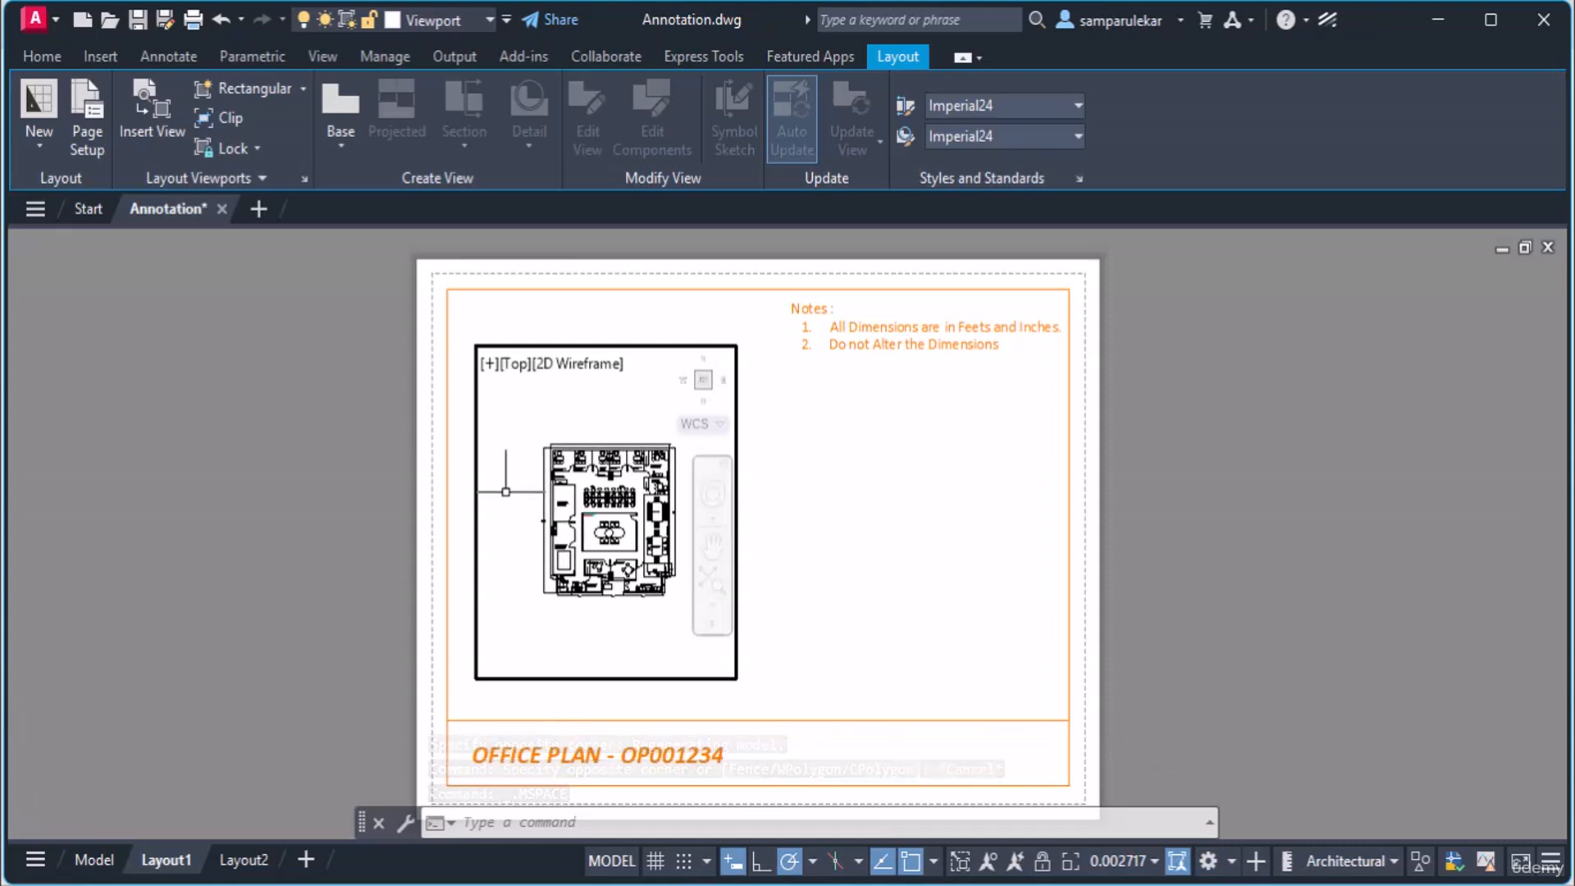
pyautogui.doubleClick(884, 491)
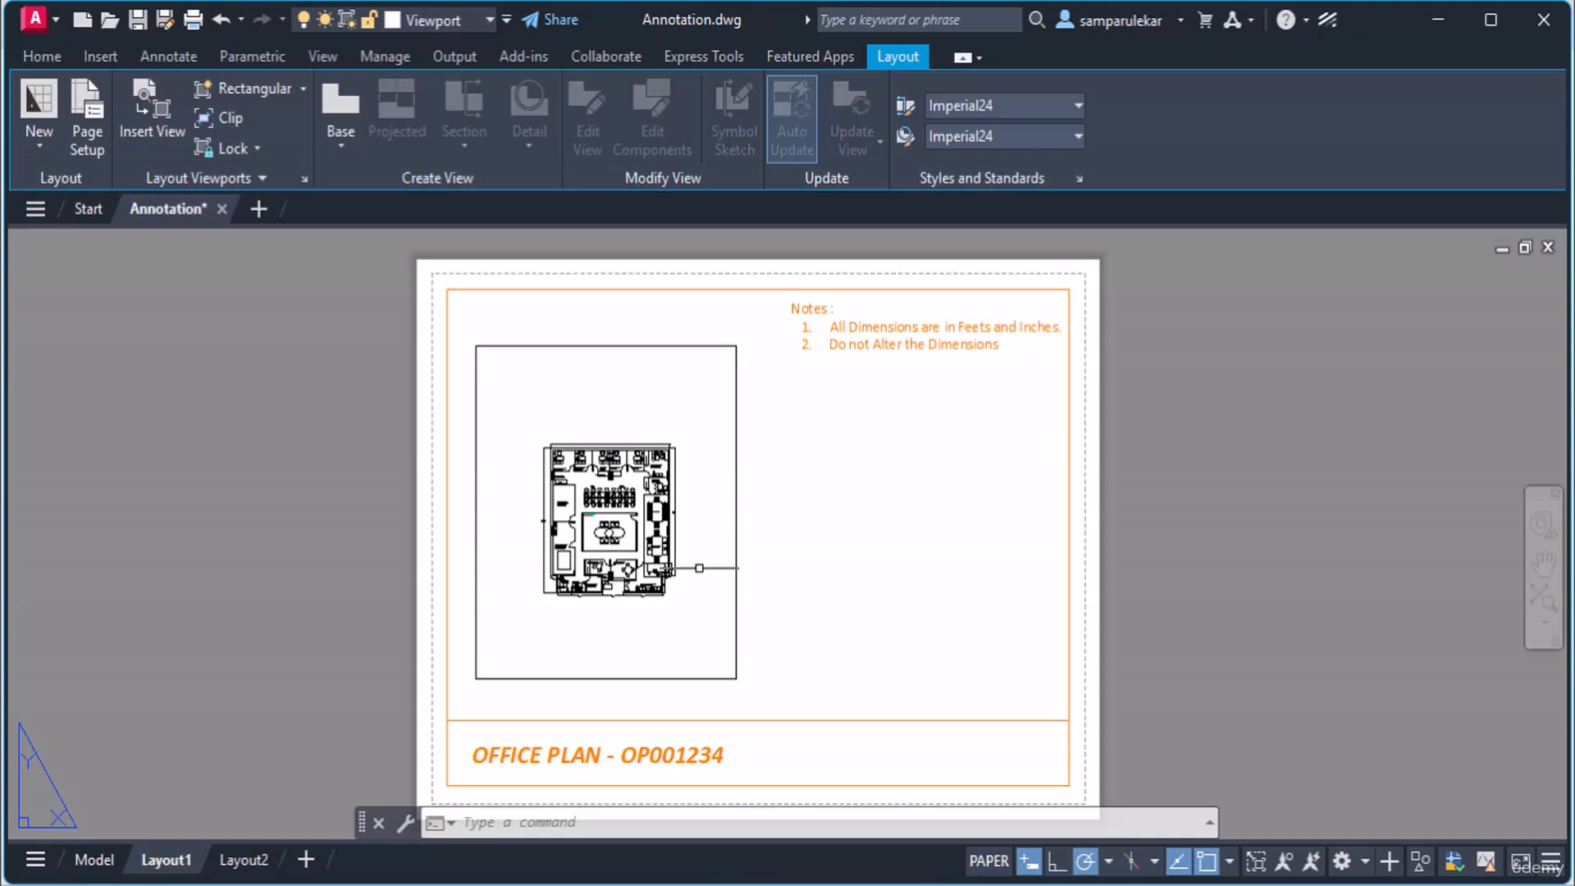
# In model space, delete the overall dimensions along the north, east and west sides of the office plan.
pyautogui.click(101, 859)
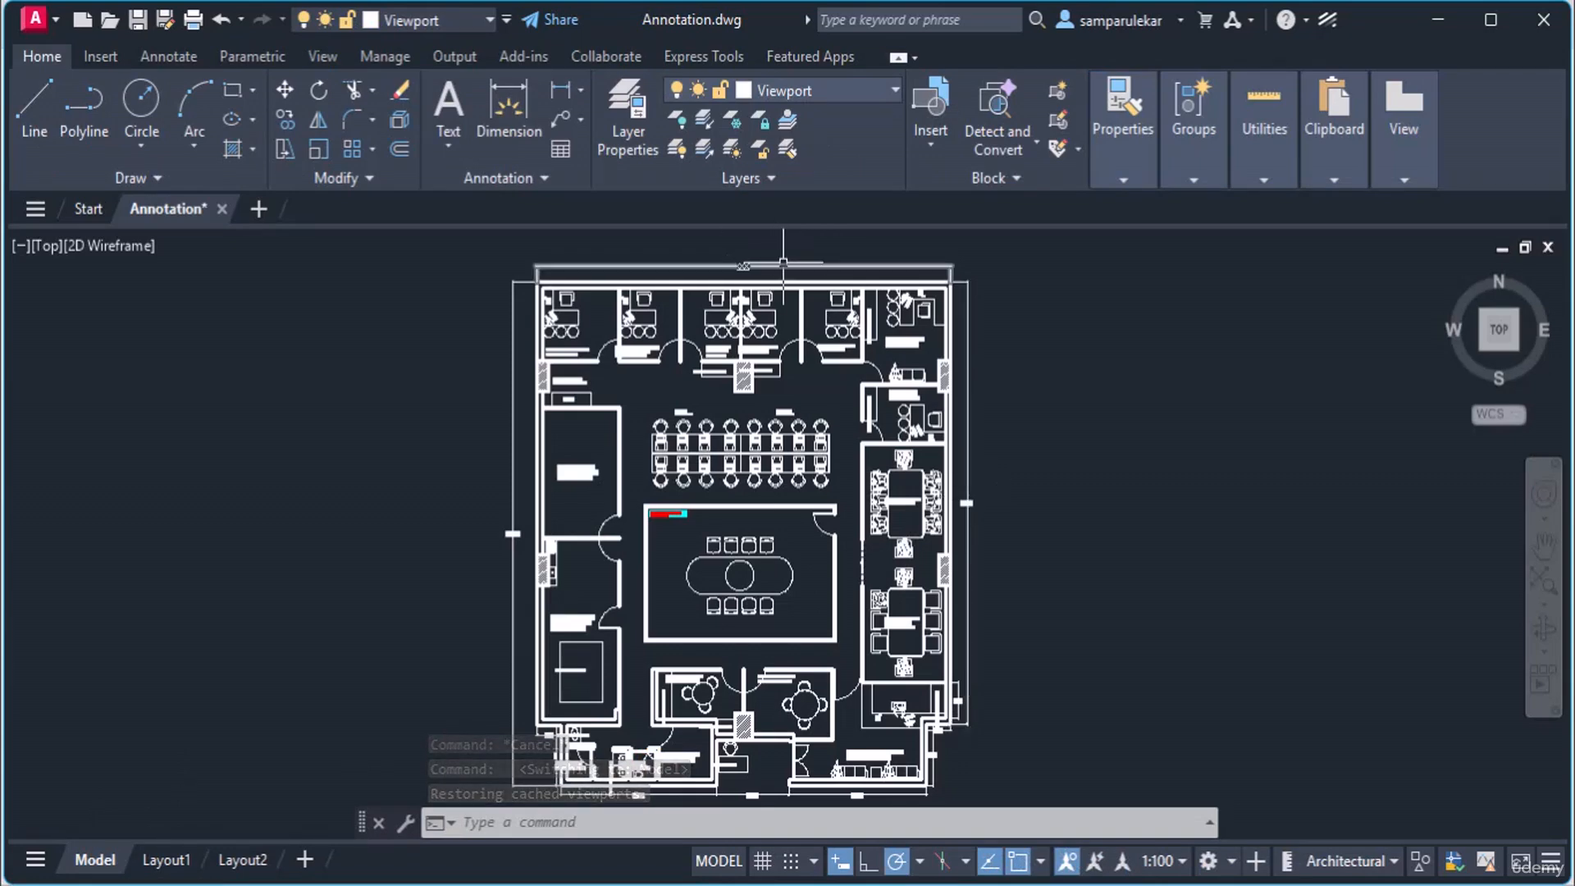
pyautogui.click(784, 263)
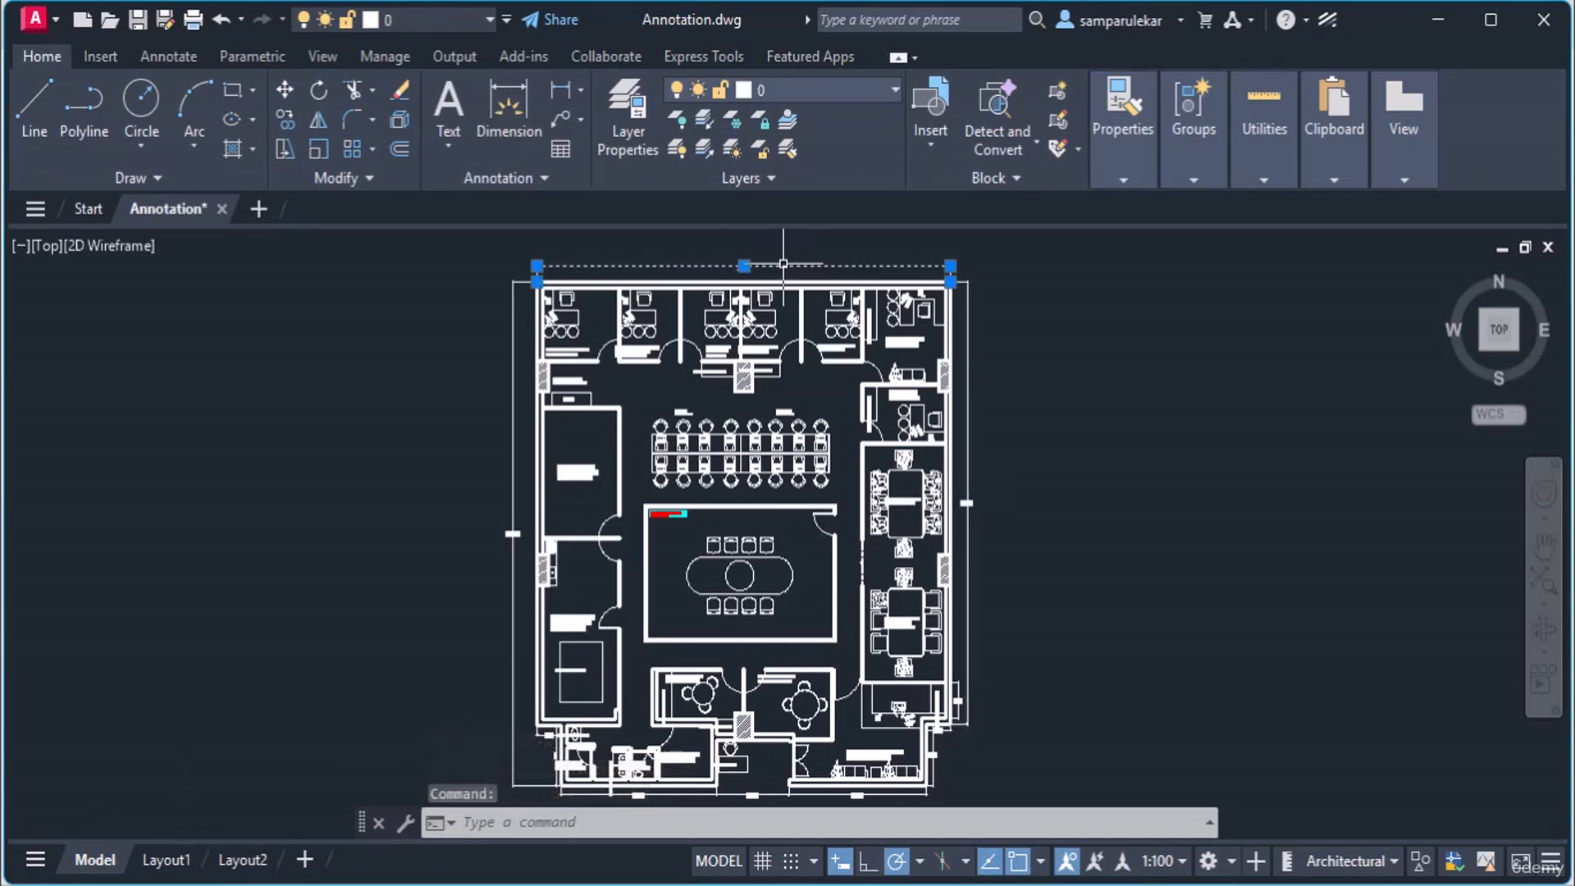
pyautogui.press('Delete')
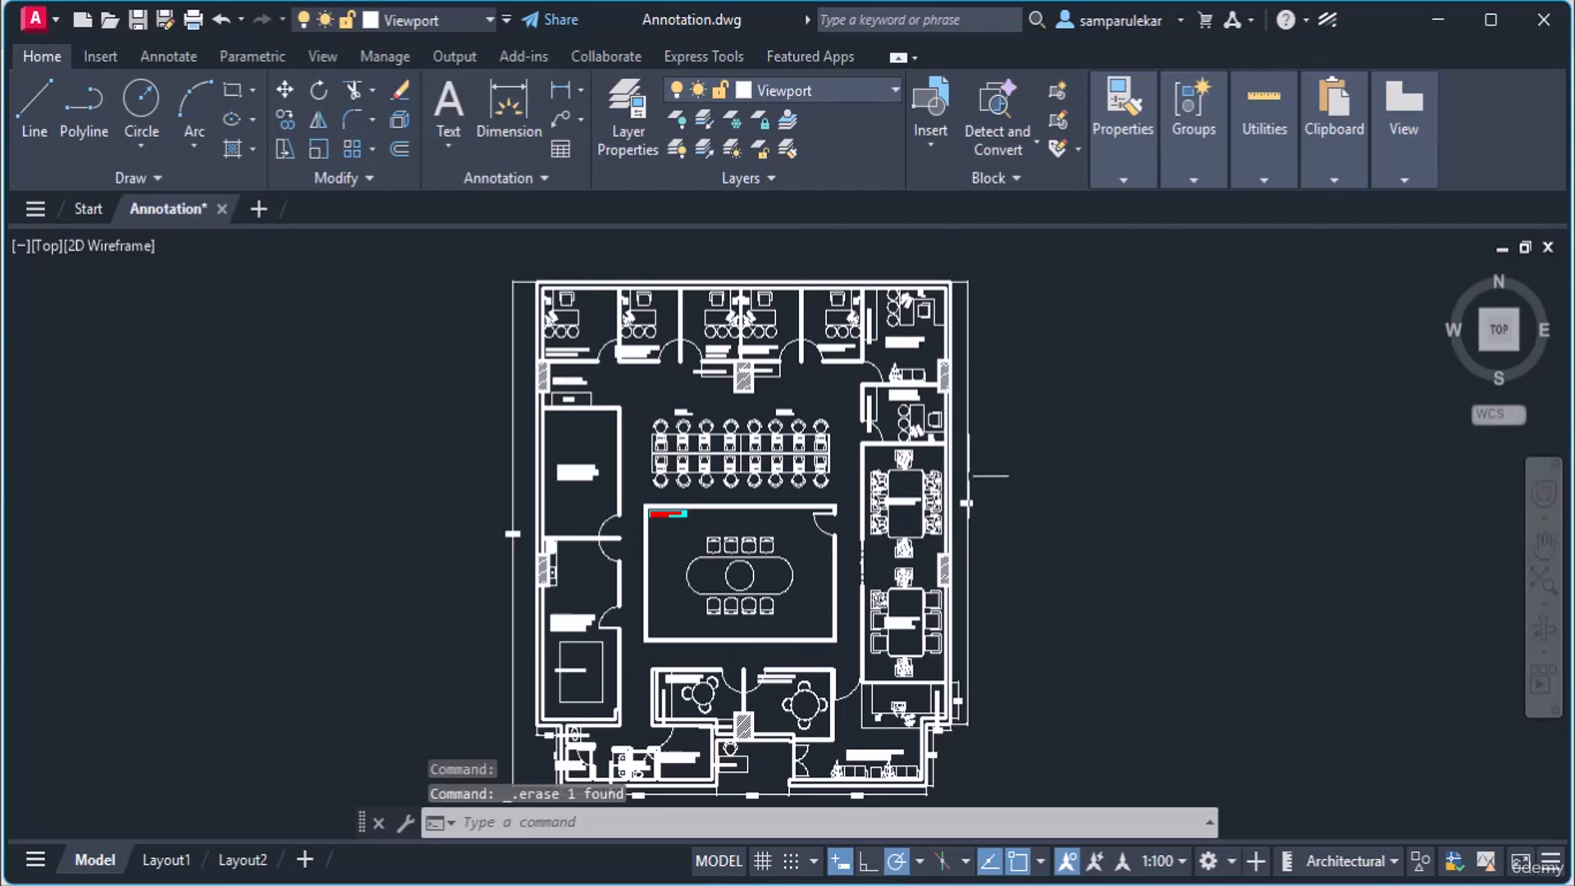
pyautogui.click(968, 476)
pyautogui.press('Delete')
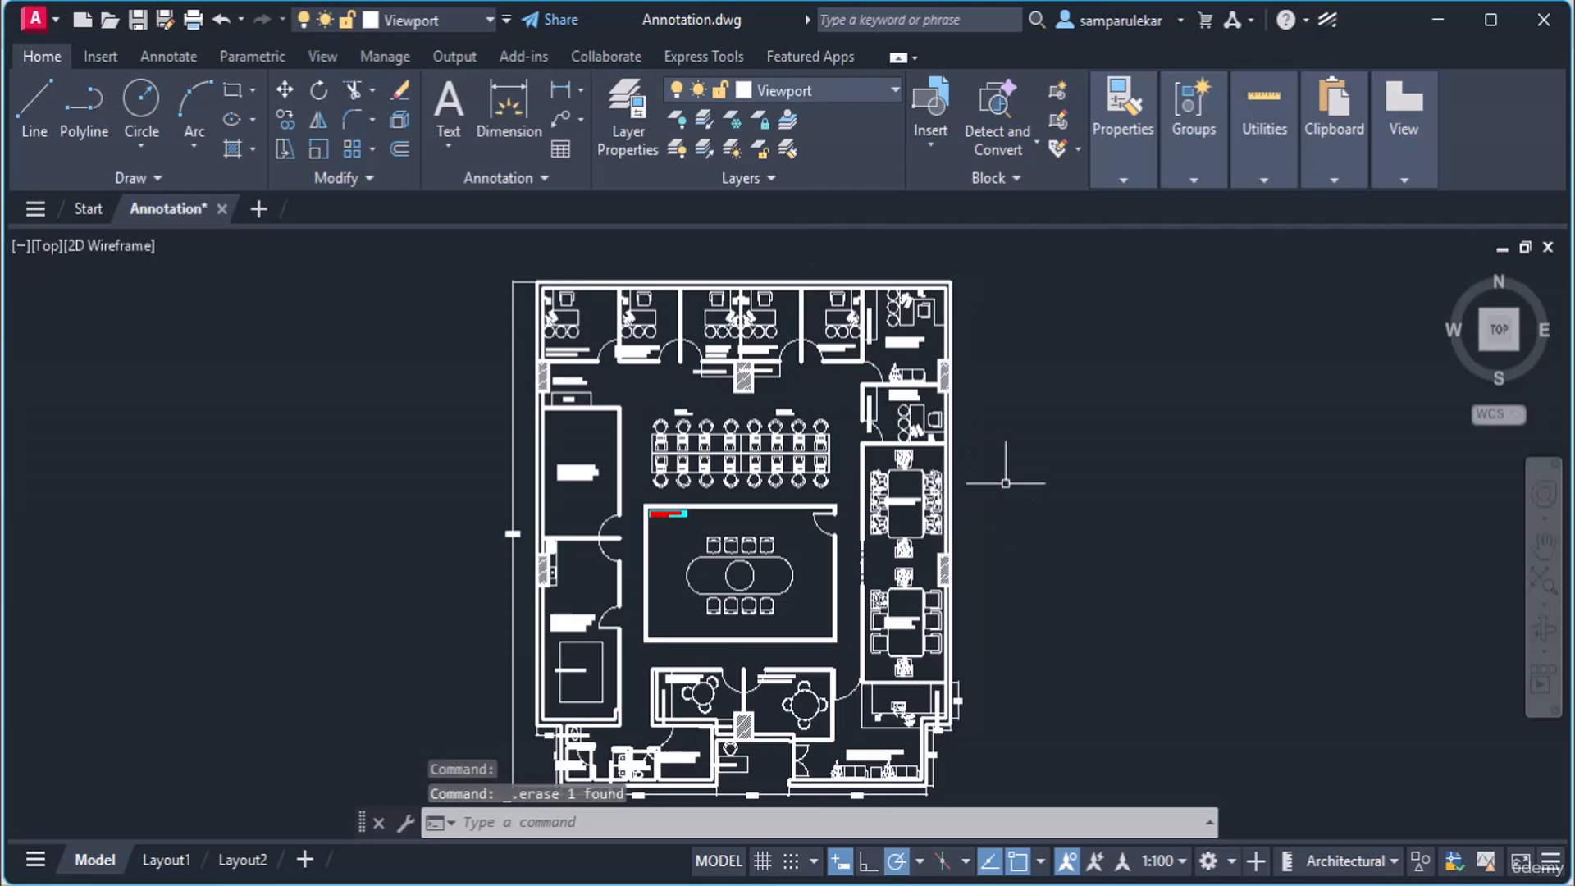
pyautogui.click(512, 480)
pyautogui.scroll(-4, 579, 476)
pyautogui.press('Delete')
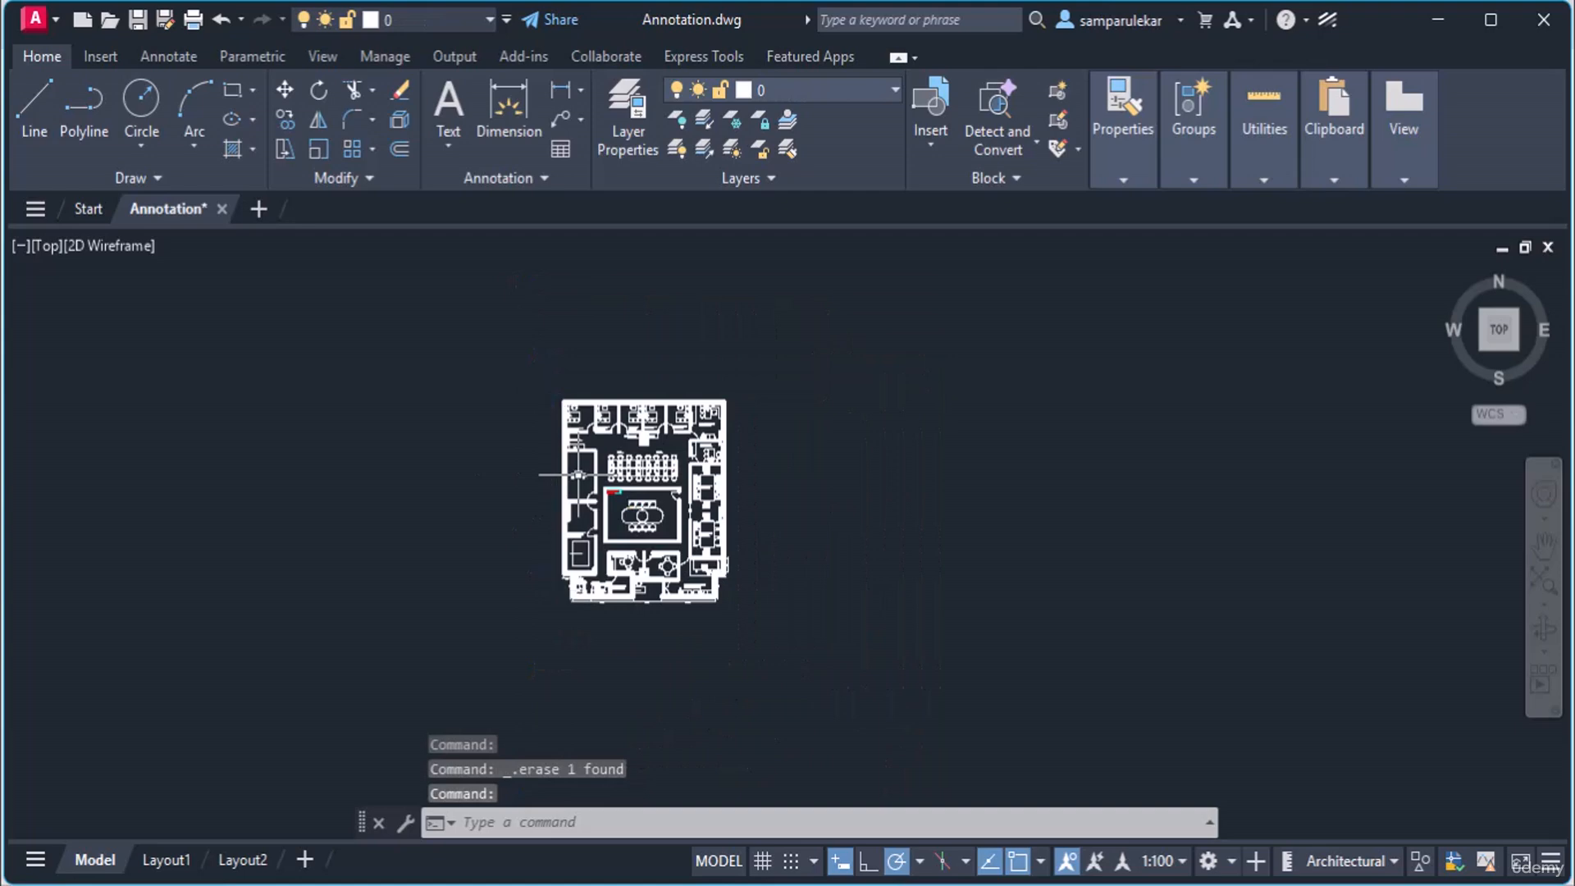
# Delete the row of dimensions below the plan's south wall, together with the vertical annotation crossing it near the toilets.
pyautogui.scroll(6, 629, 618)
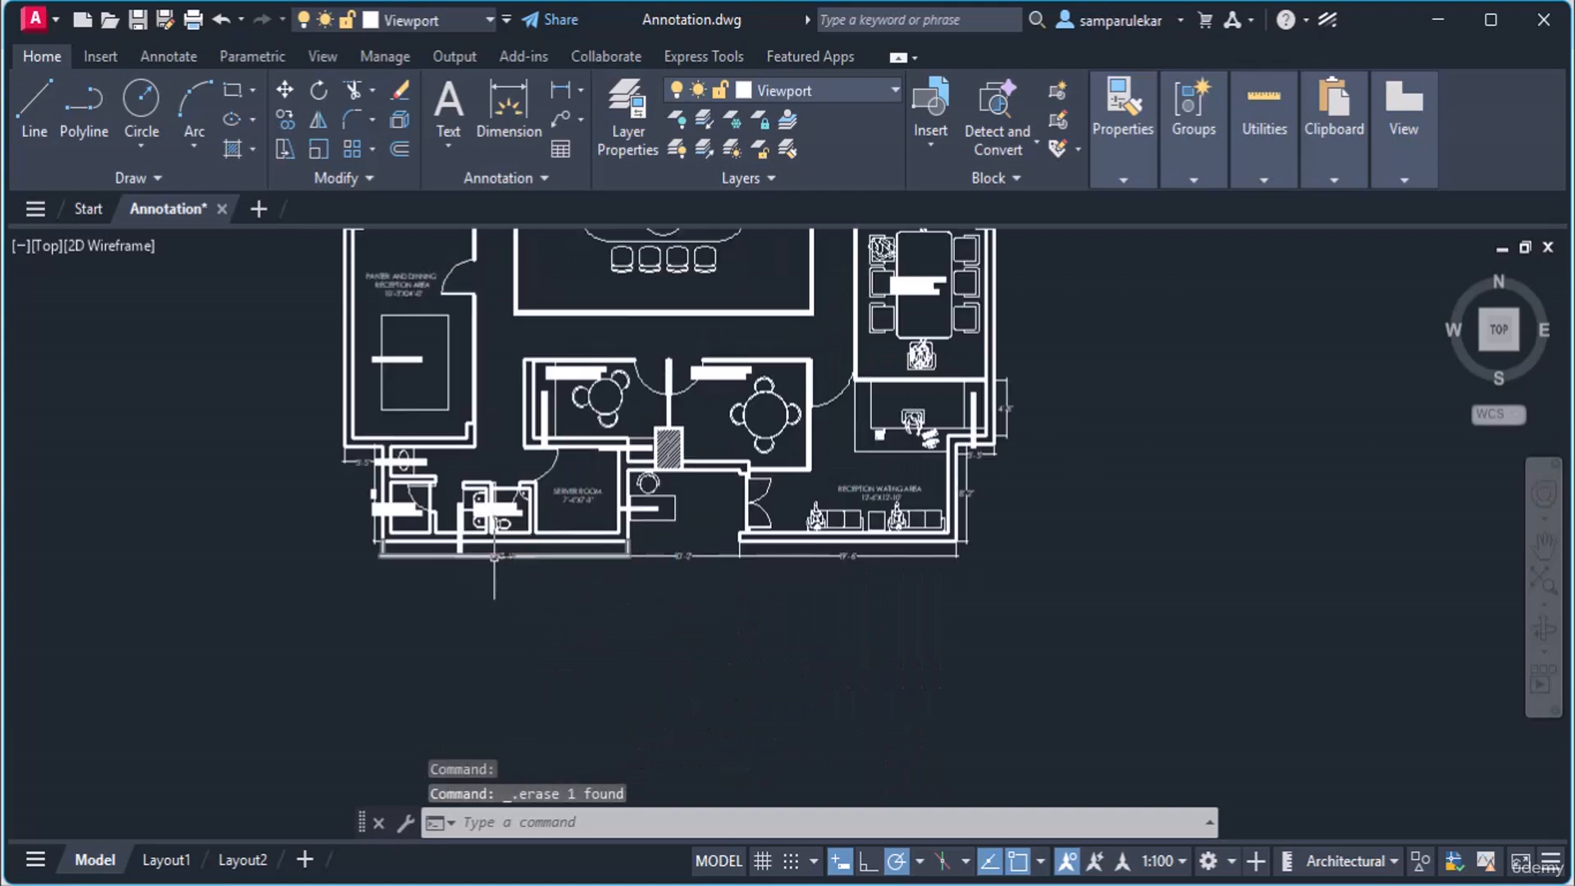
pyautogui.click(374, 548)
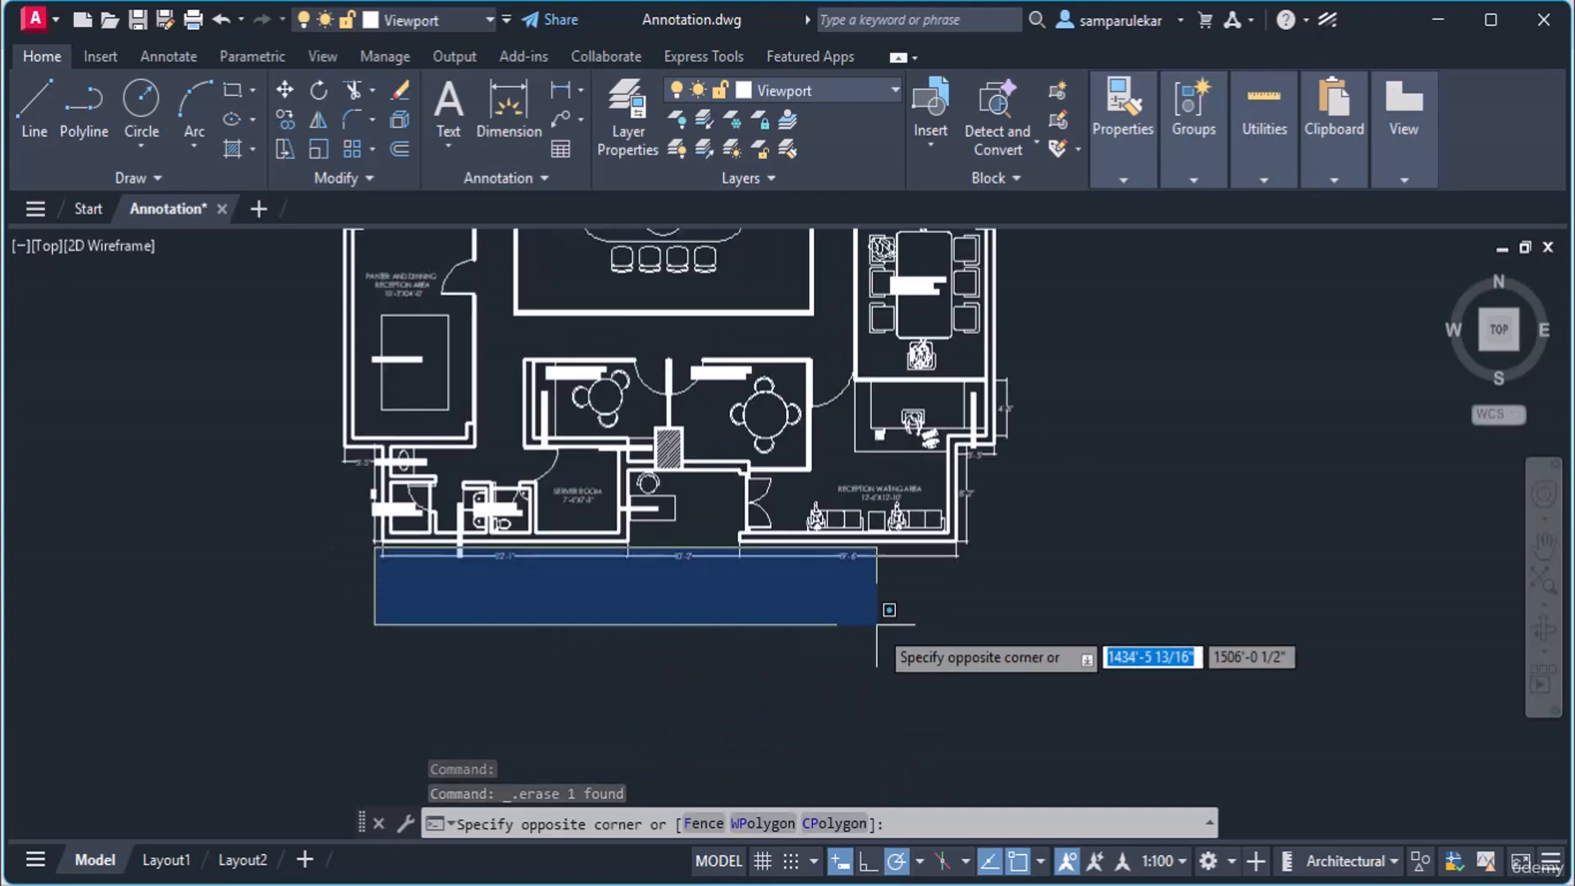
pyautogui.click(1115, 669)
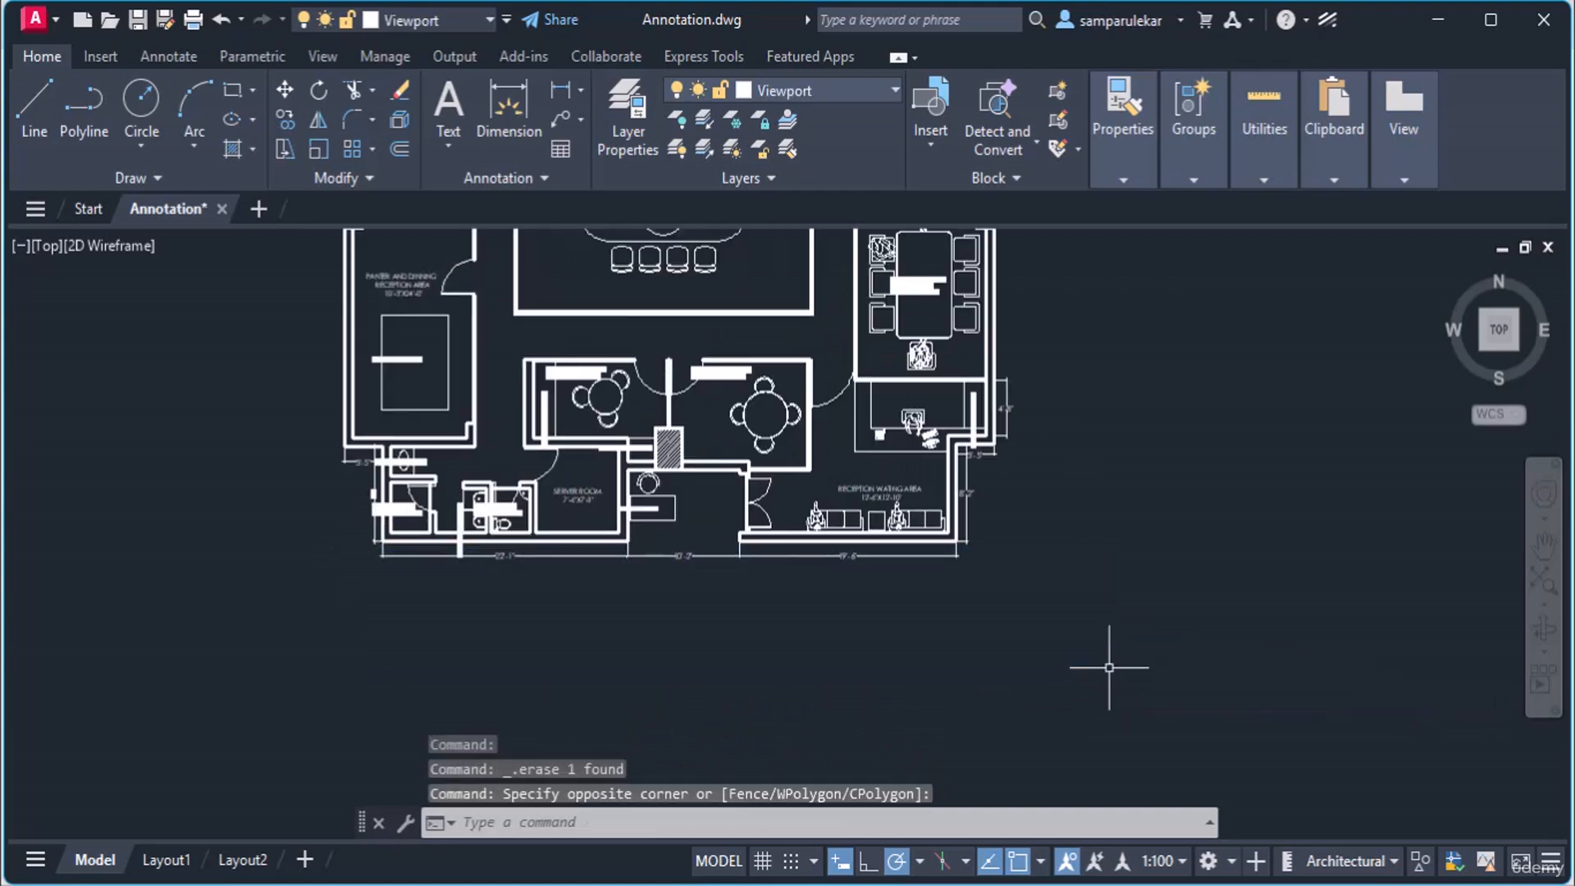
pyautogui.click(978, 564)
pyautogui.click(339, 545)
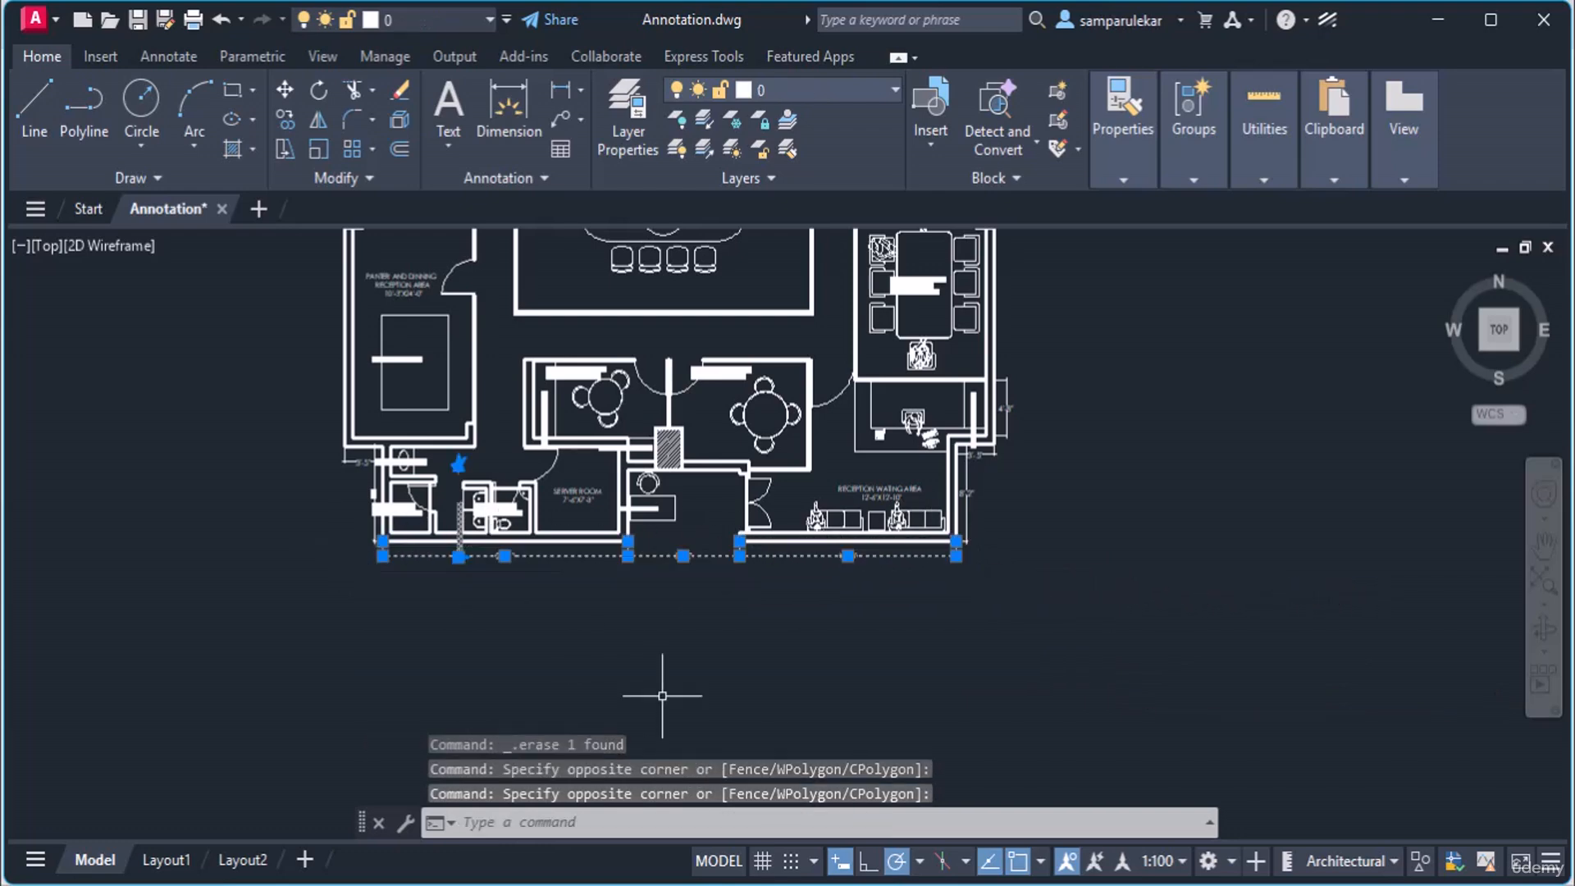
pyautogui.press('Delete')
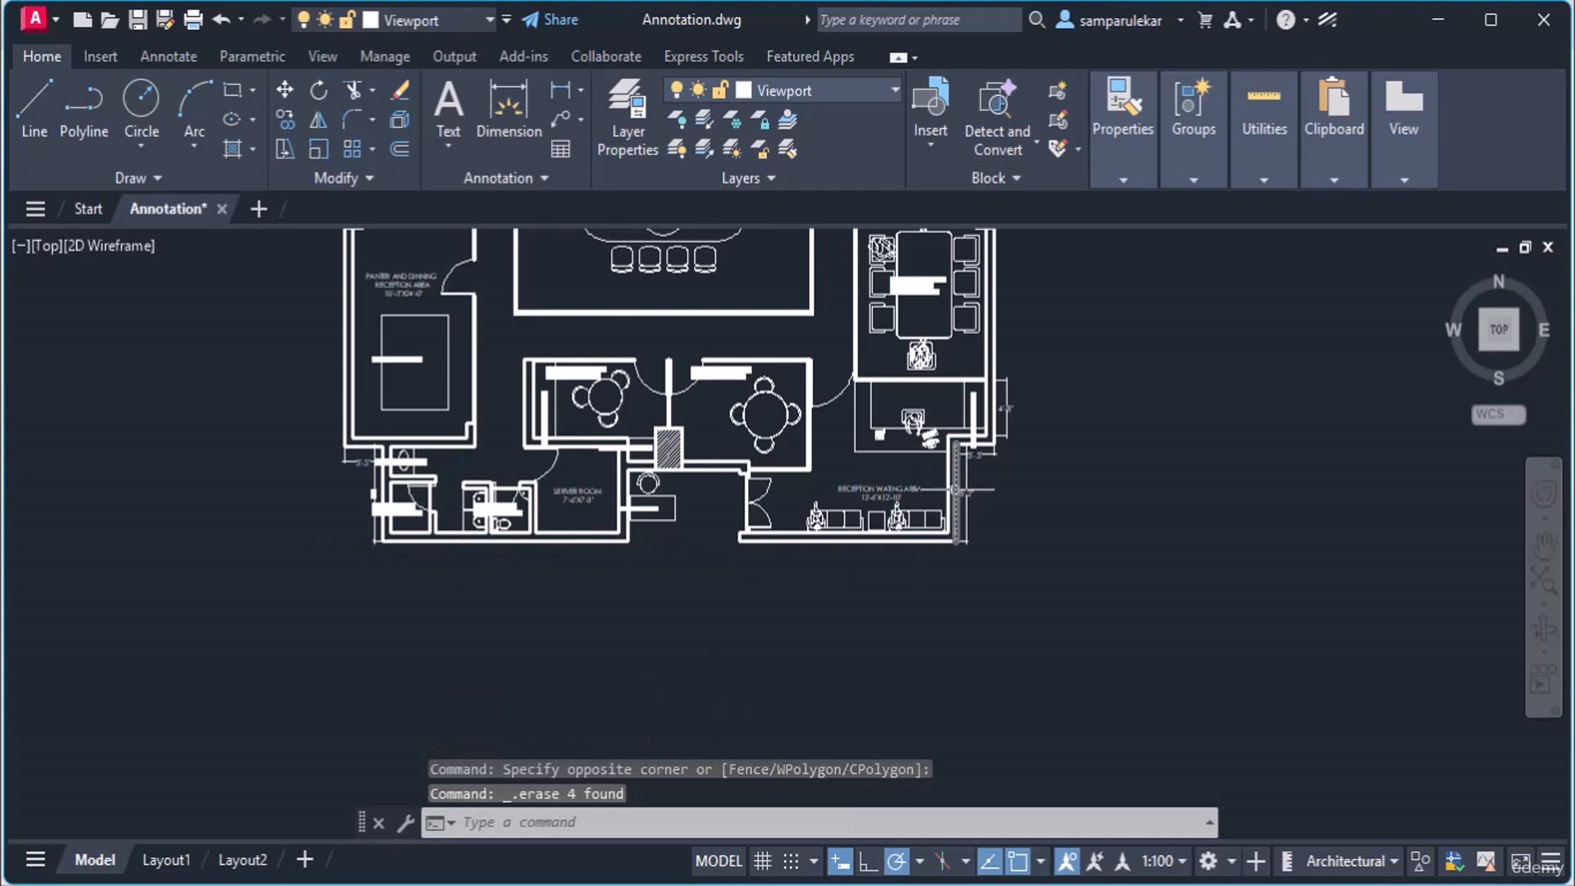
# Delete the three remaining dimensions outside the plan's southeast corner, around the reception waiting area and storage walls.
pyautogui.click(966, 492)
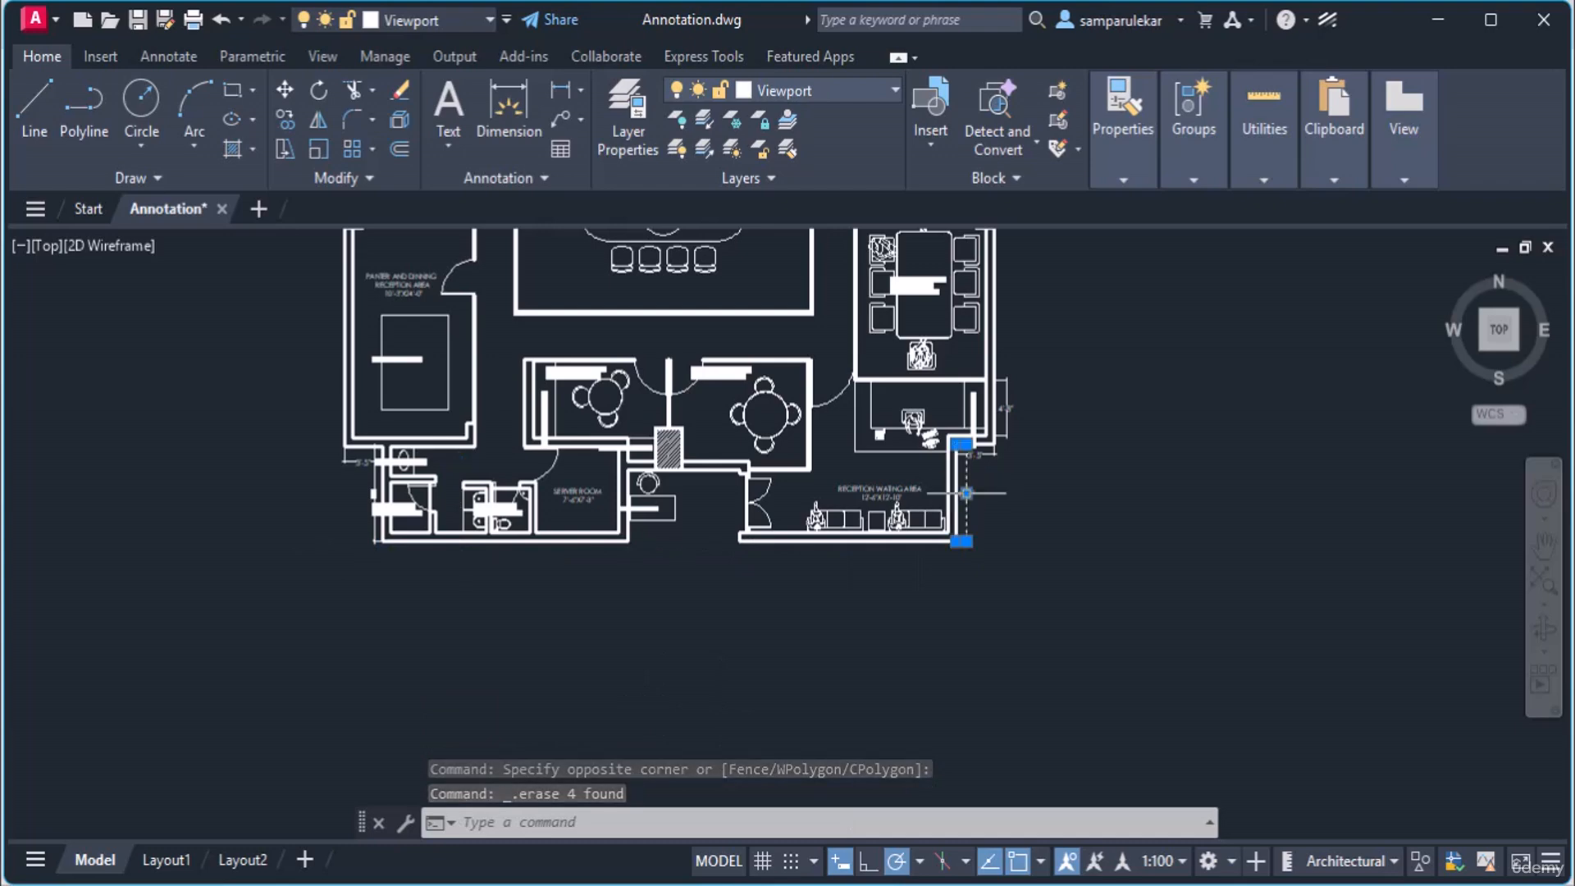
pyautogui.press('Delete')
pyautogui.scroll(4, 1050, 435)
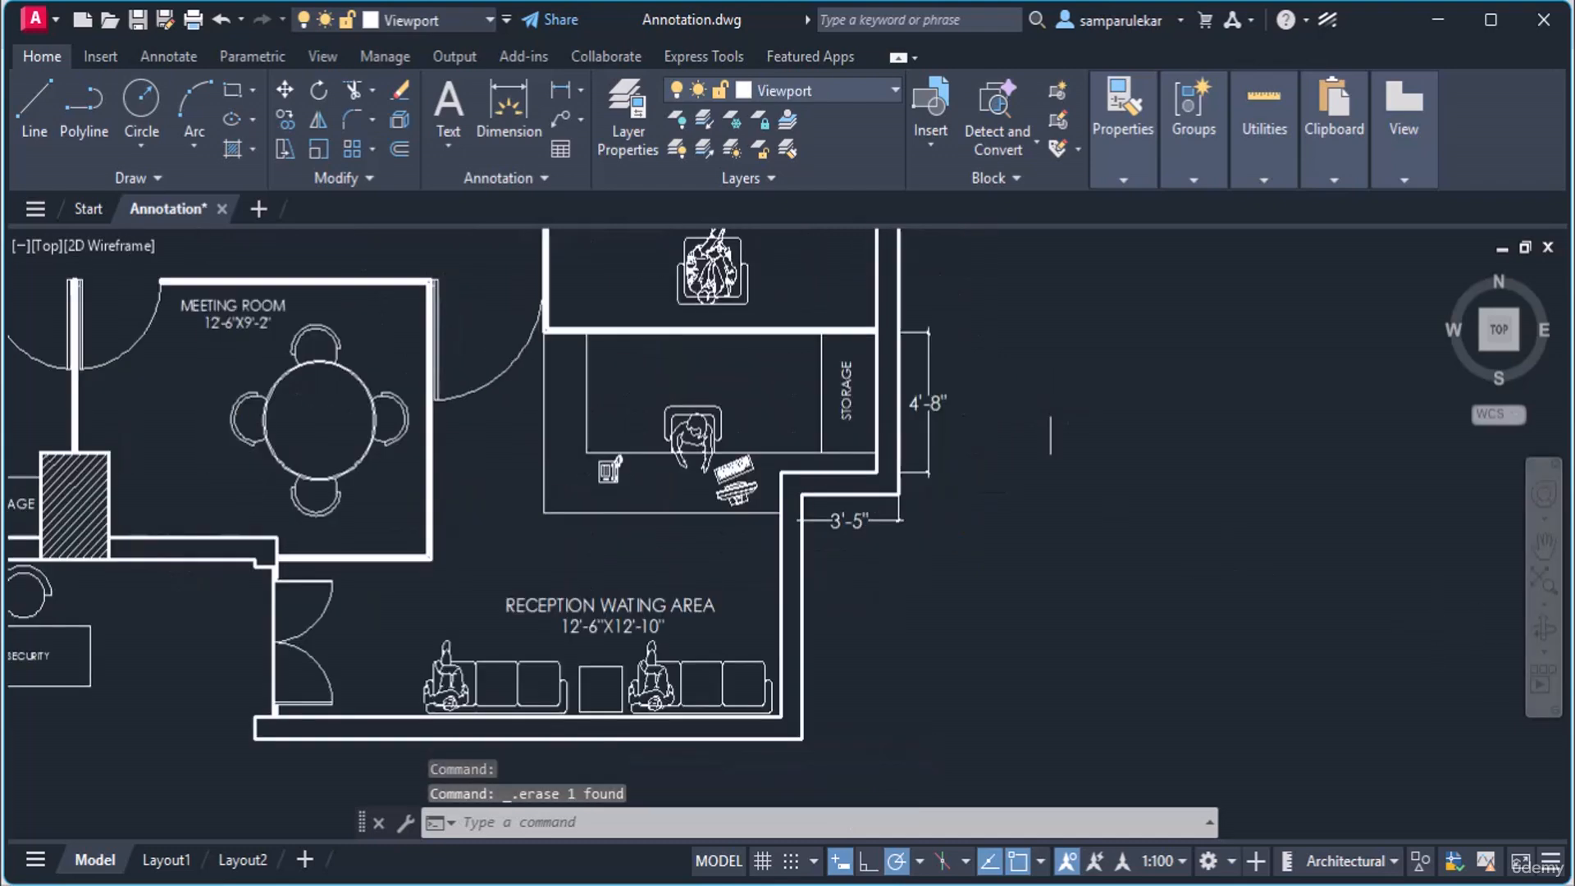
pyautogui.scroll(2, 1050, 435)
pyautogui.click(839, 505)
pyautogui.press('Delete')
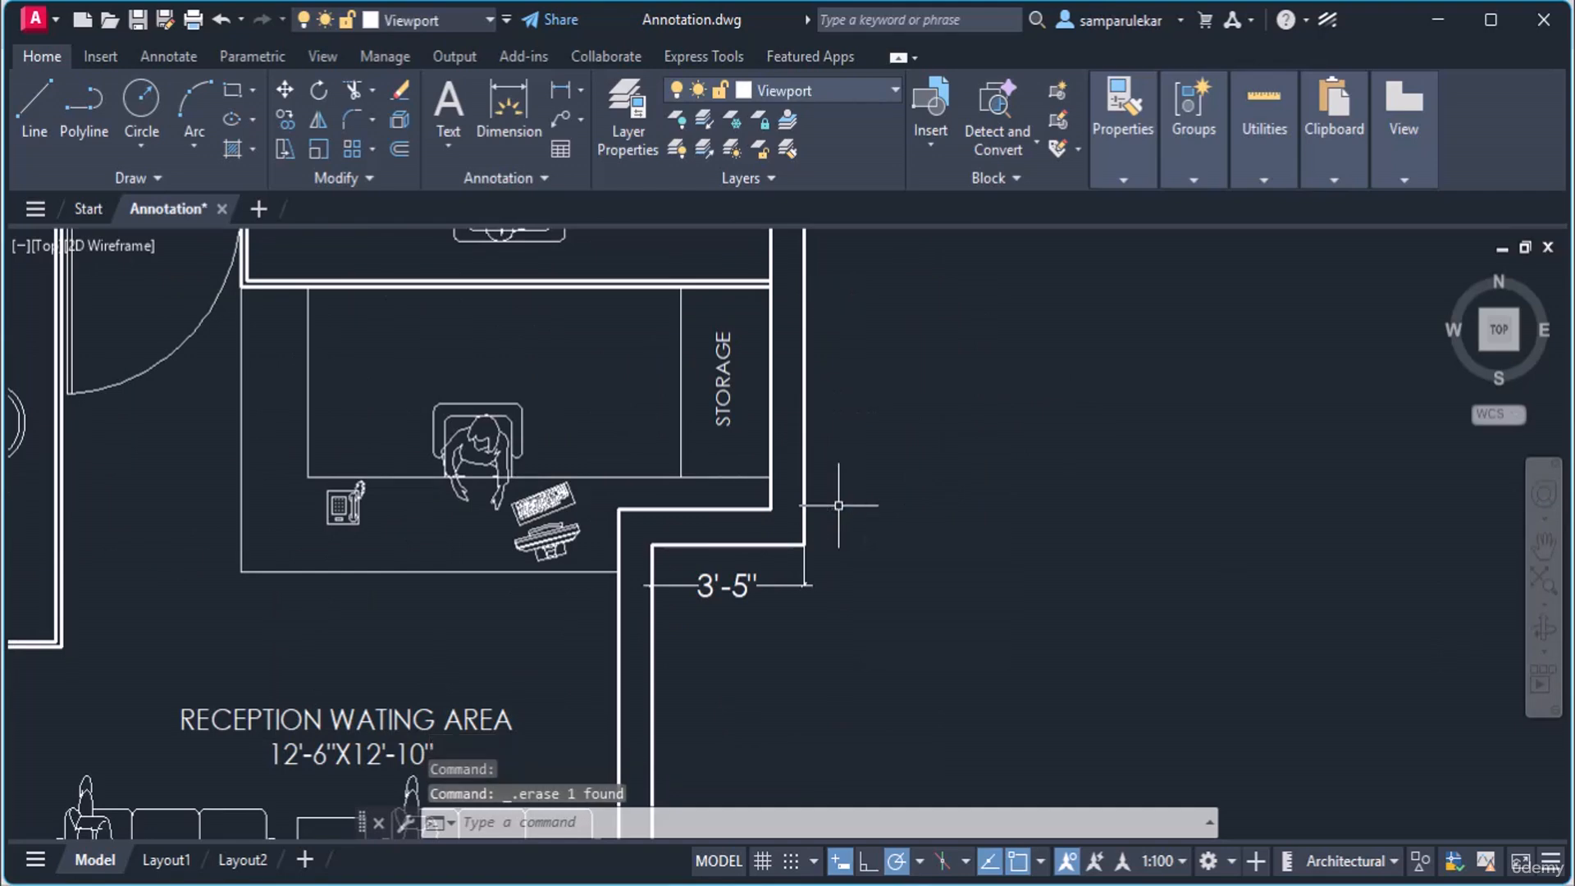
pyautogui.click(781, 586)
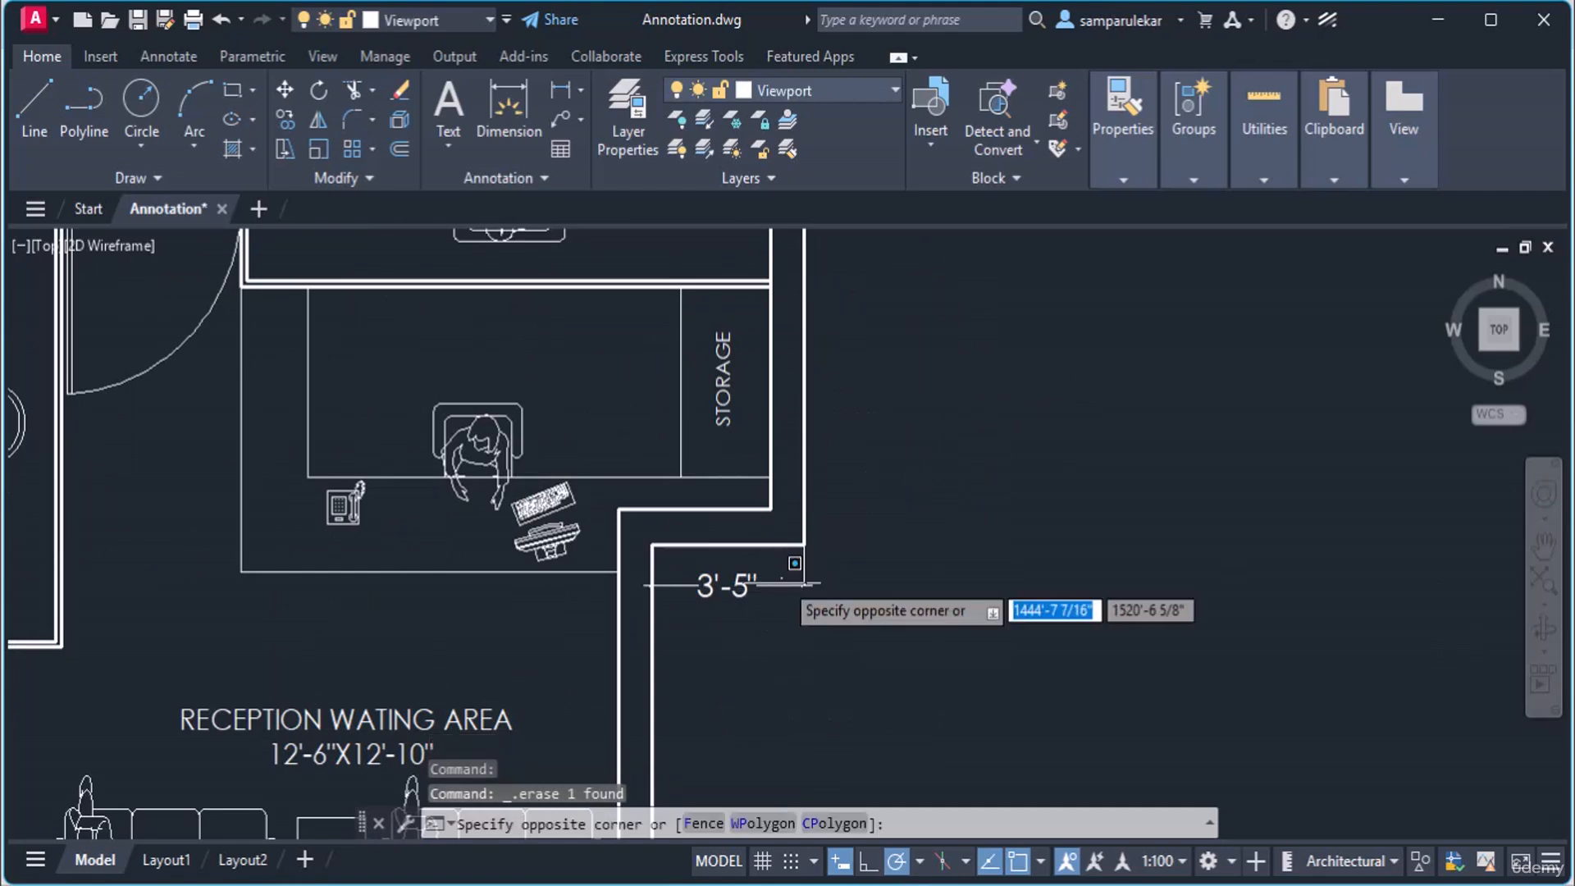
pyautogui.click(782, 586)
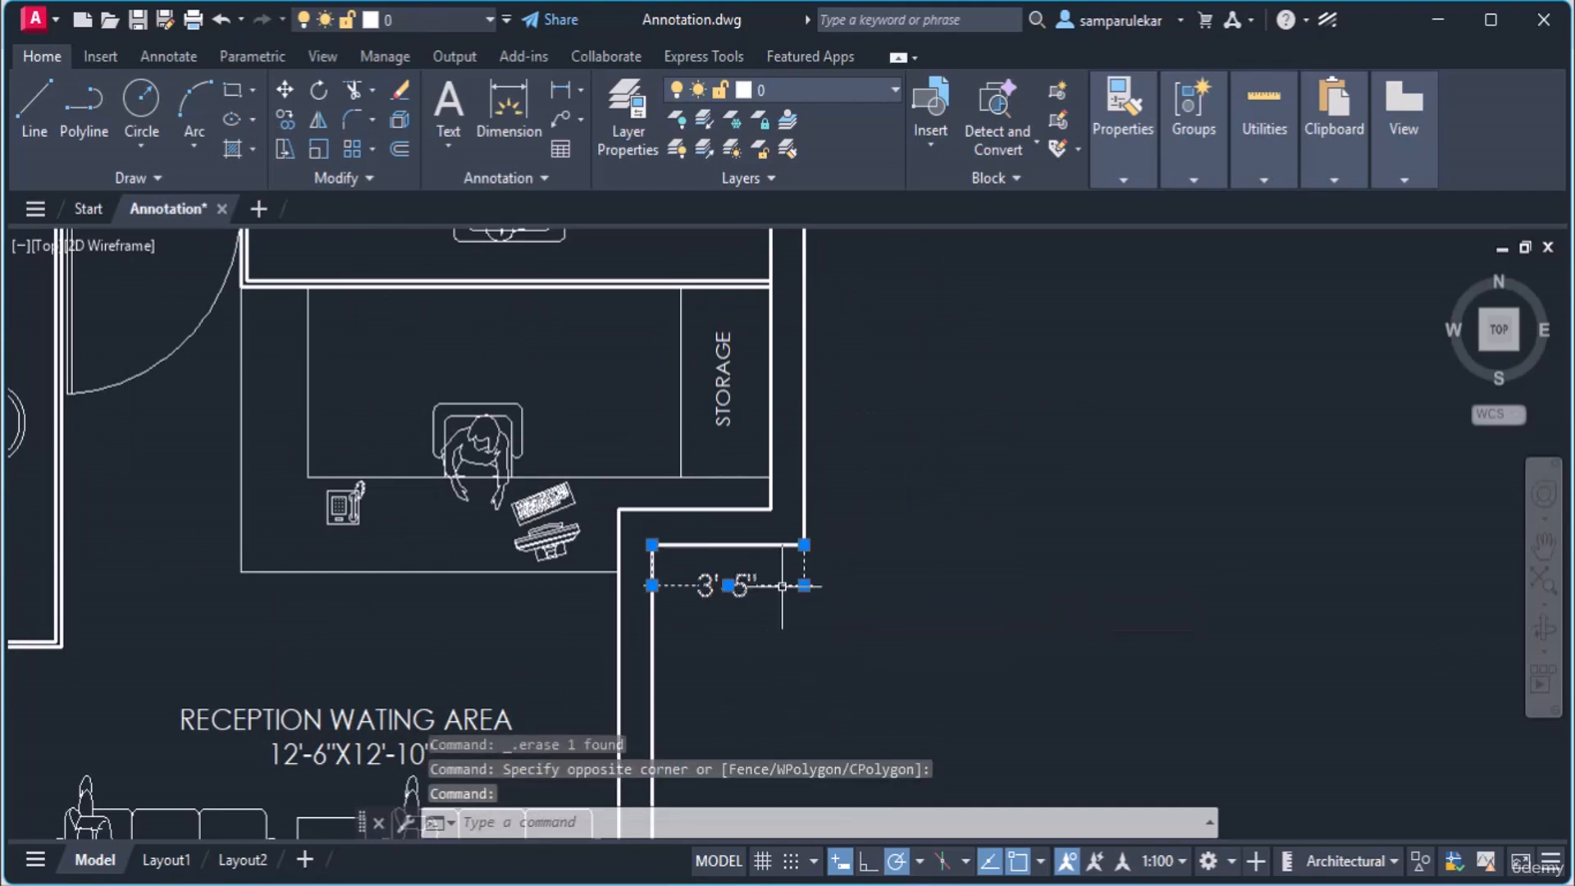
pyautogui.press('Delete')
# Make Dim the current layer and check that Training_Anno is the active dimension style.
pyautogui.scroll(-10, 812, 624)
pyautogui.scroll(3, 766, 344)
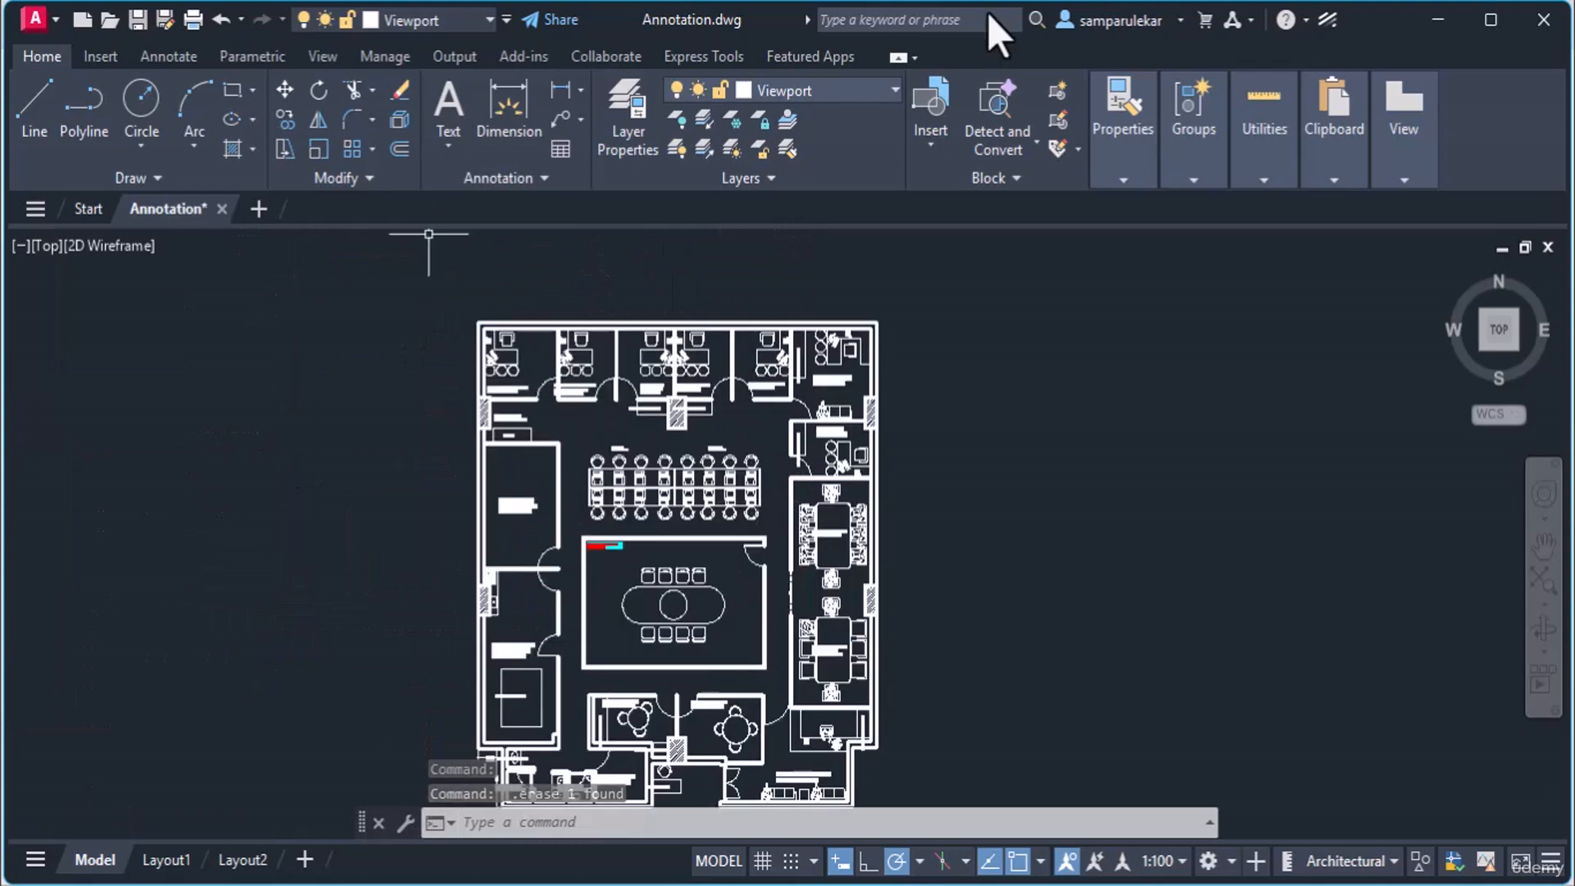
pyautogui.click(795, 92)
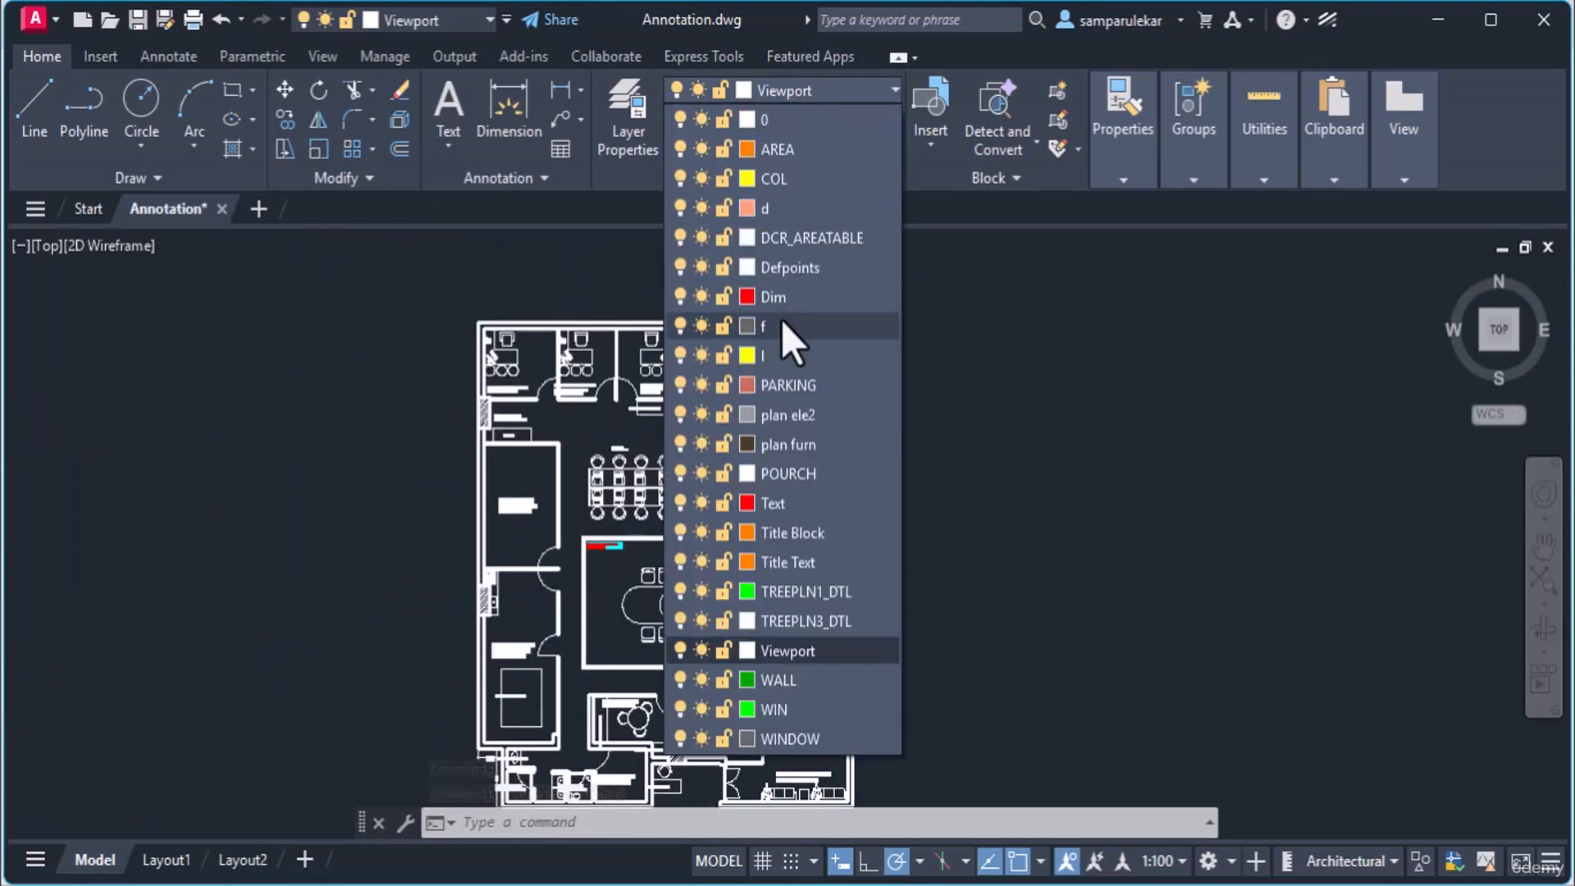
pyautogui.click(795, 298)
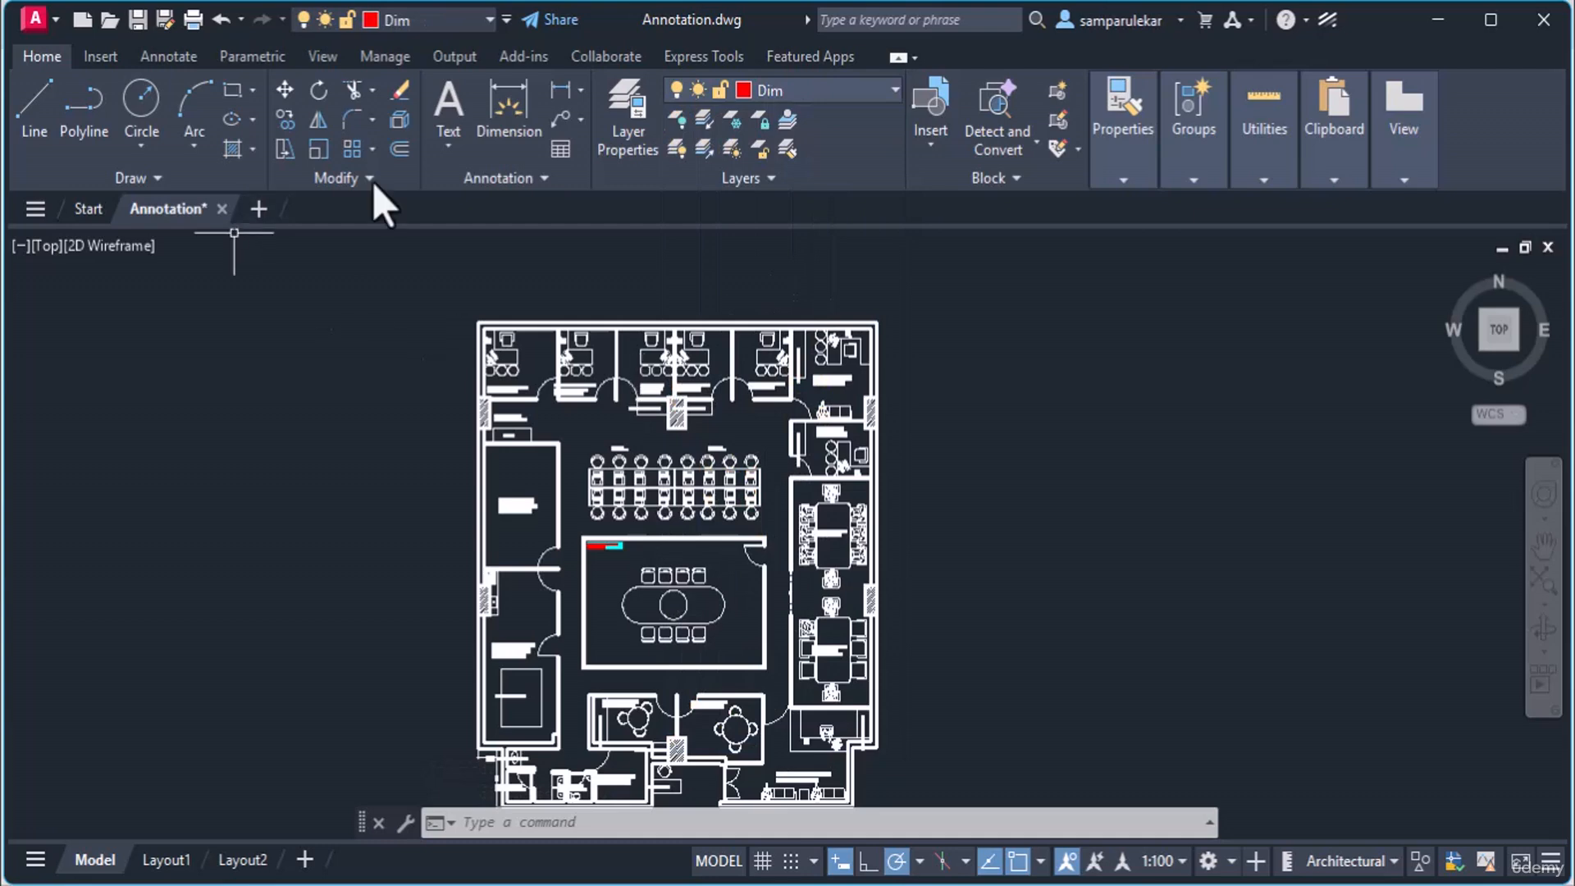
pyautogui.click(486, 179)
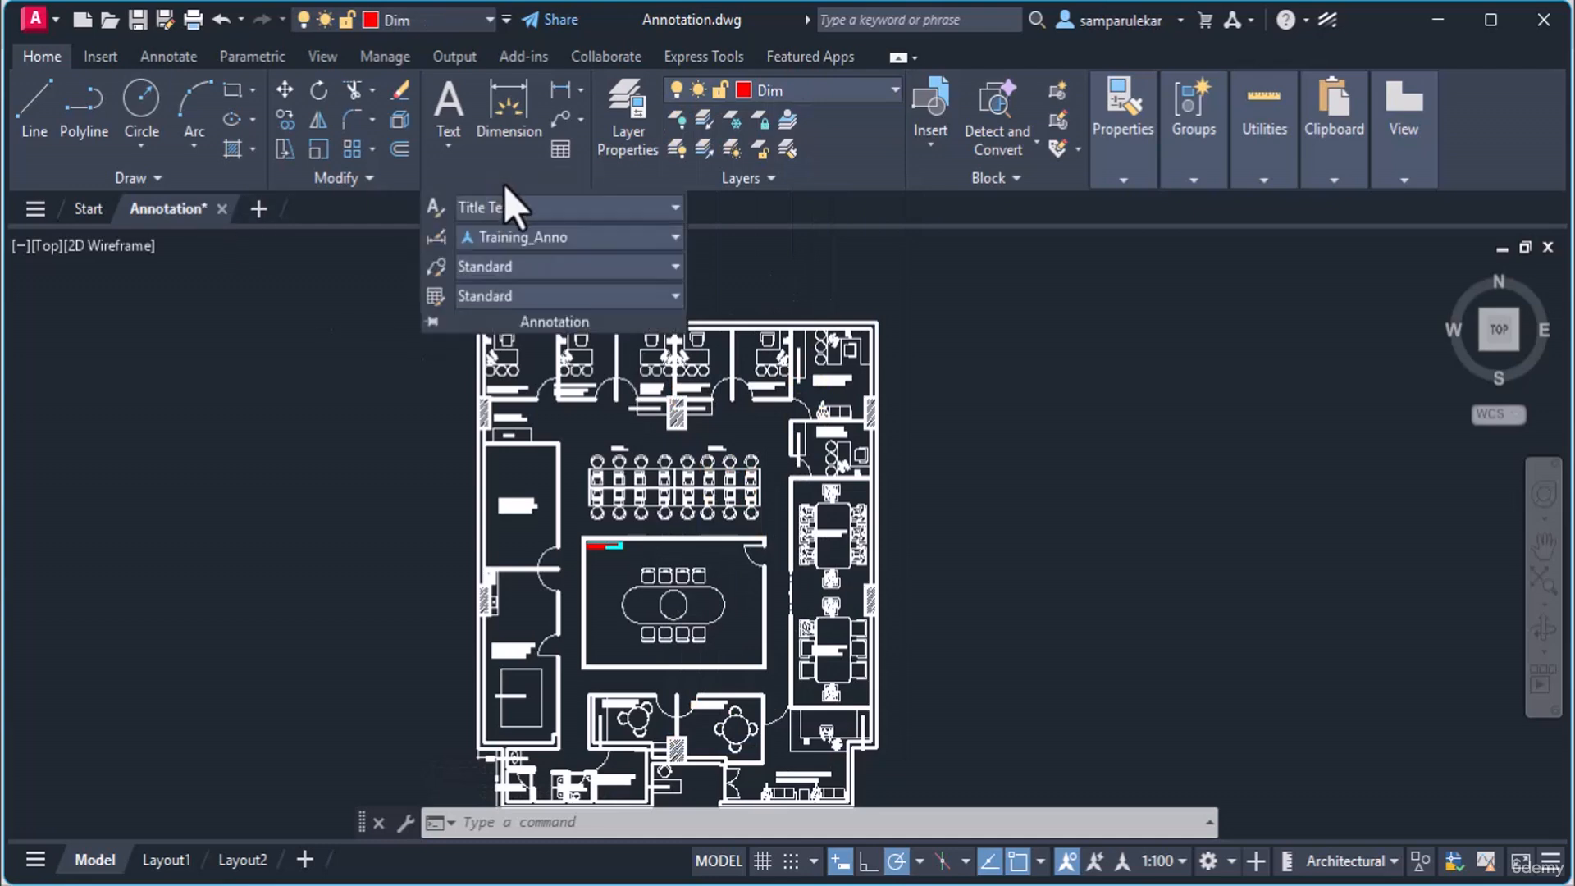
pyautogui.click(519, 248)
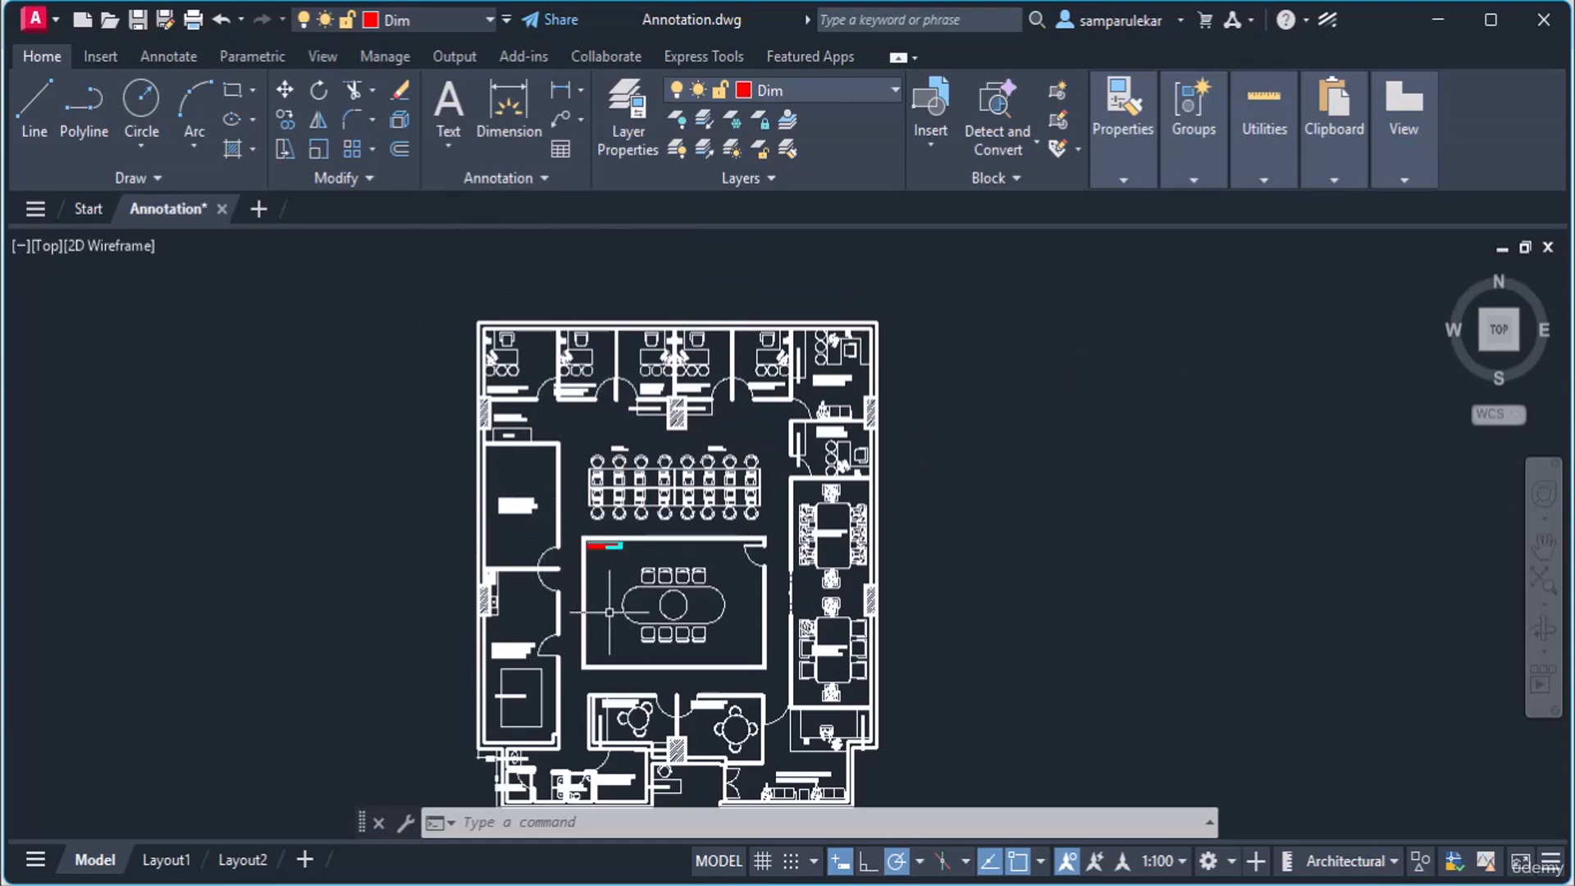
# Compare the scale of the Layout1 viewport with the annotation scale in model space.
pyautogui.moveTo(608, 612); pyautogui.dragTo(615, 568, button='middle')
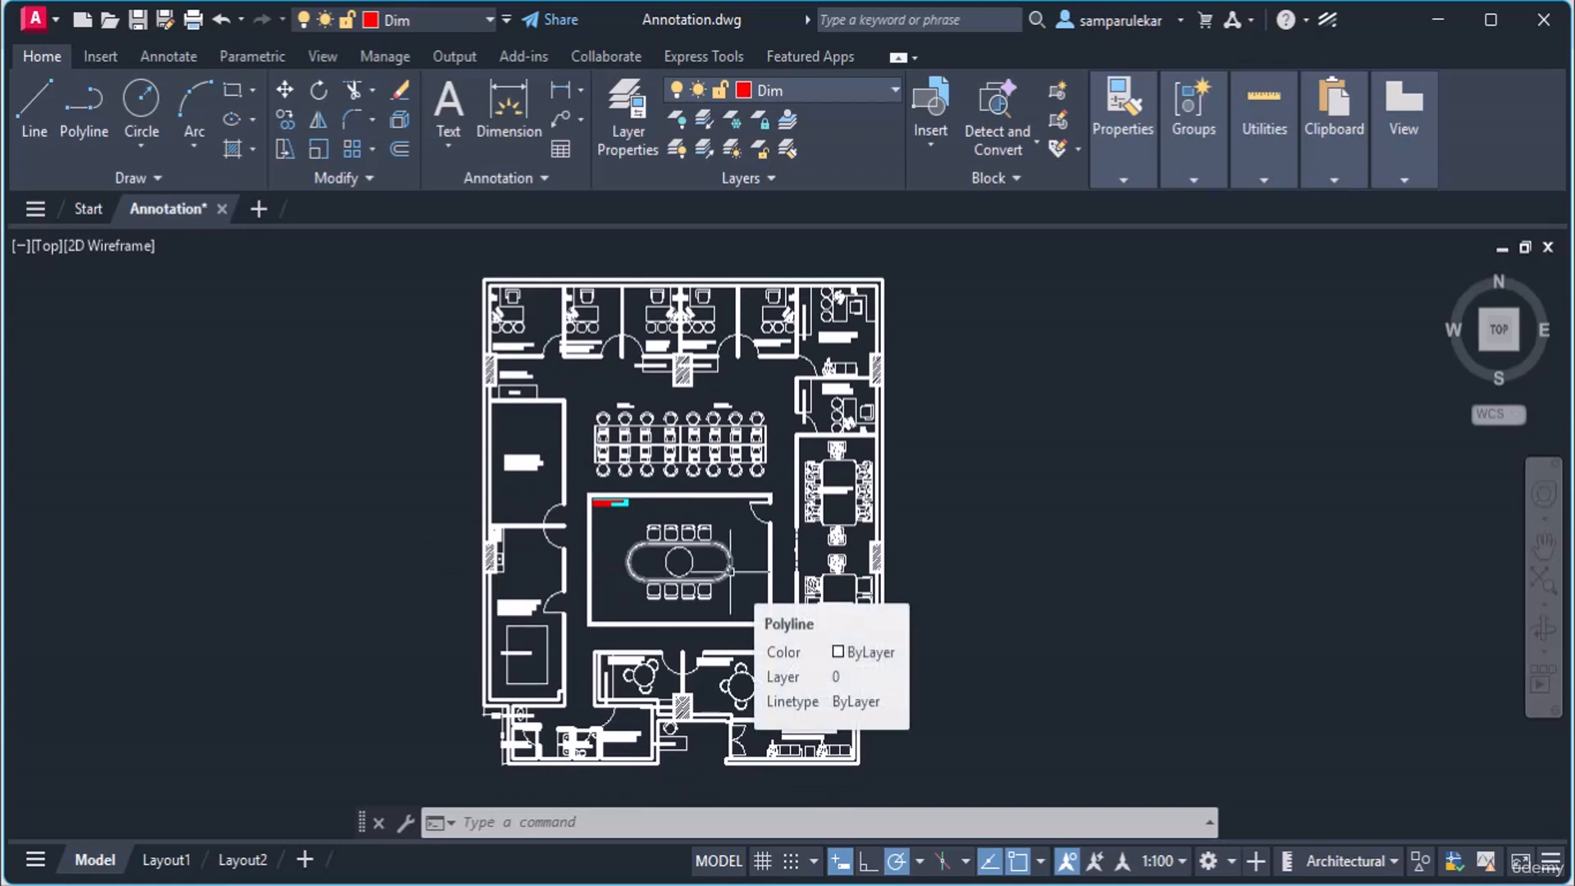
pyautogui.click(182, 866)
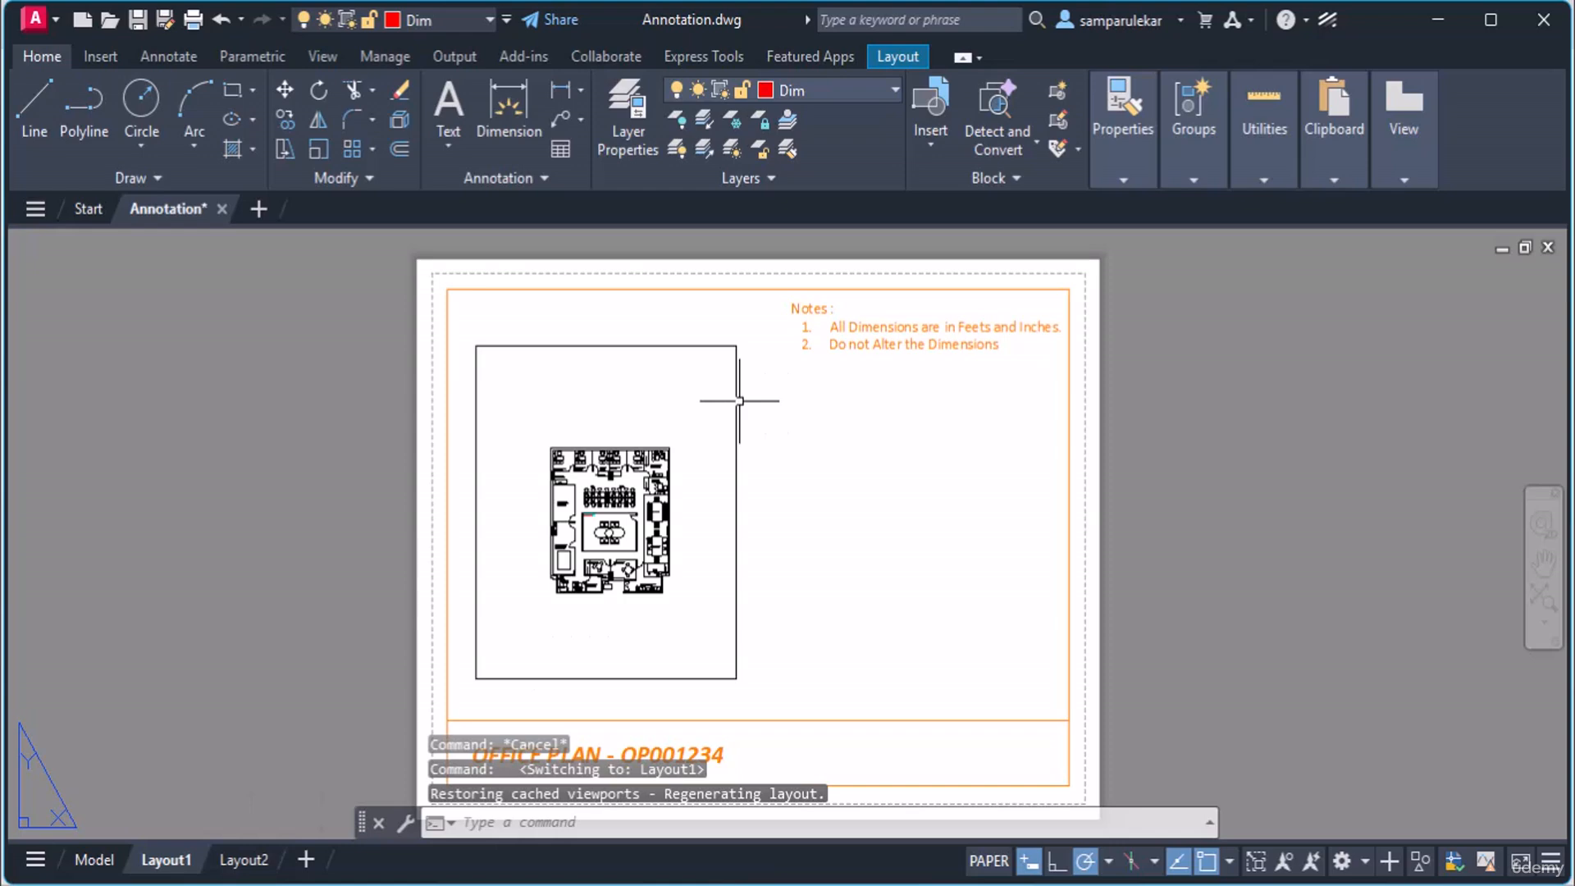
pyautogui.moveTo(737, 401)
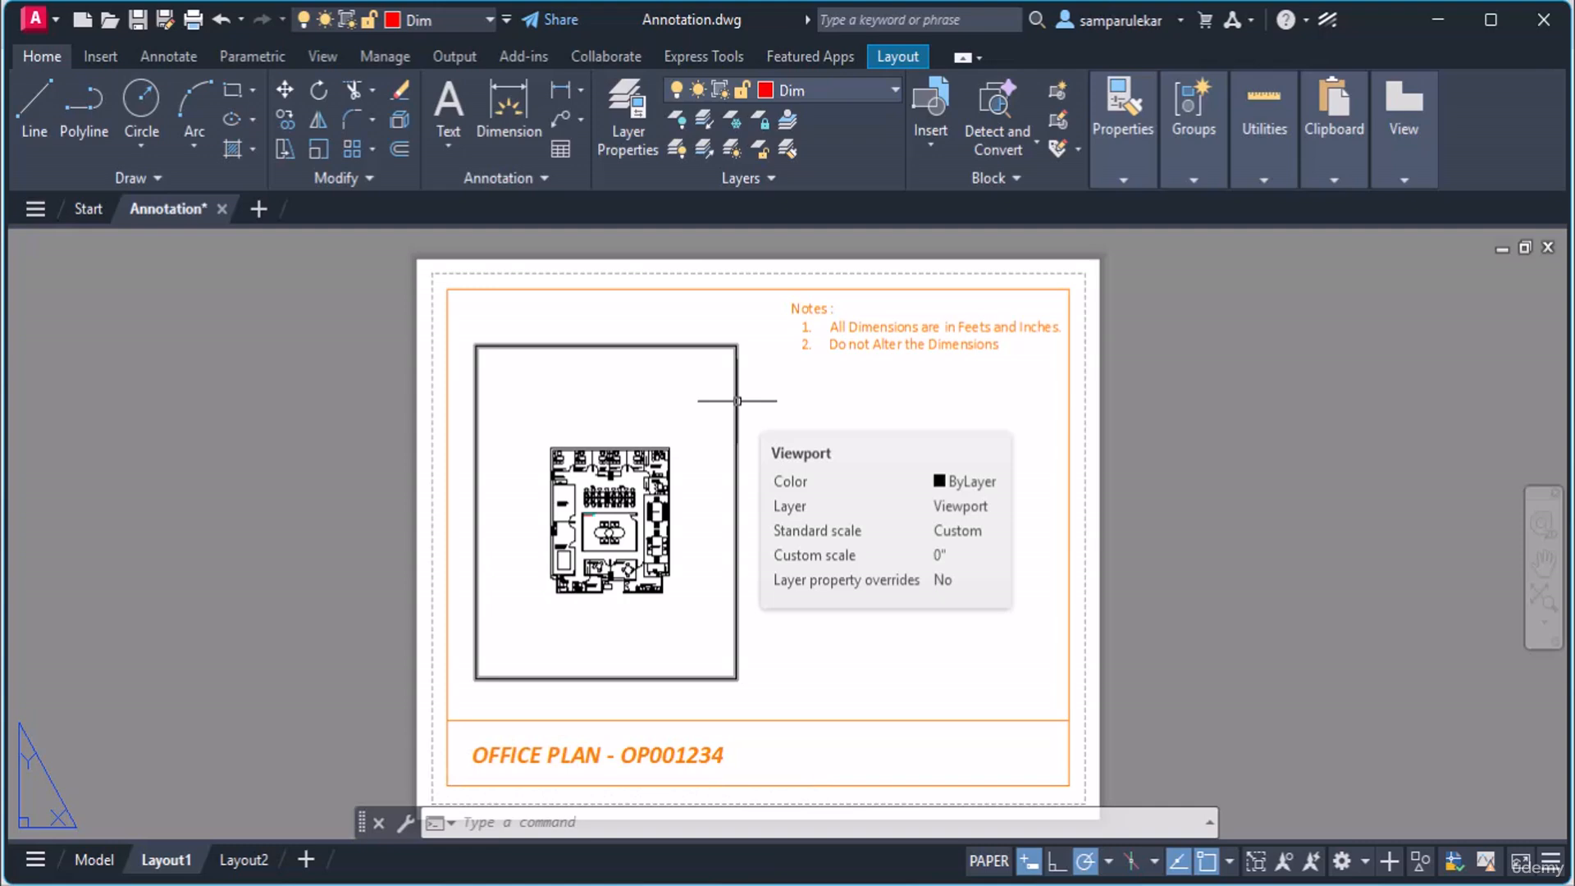
pyautogui.click(738, 402)
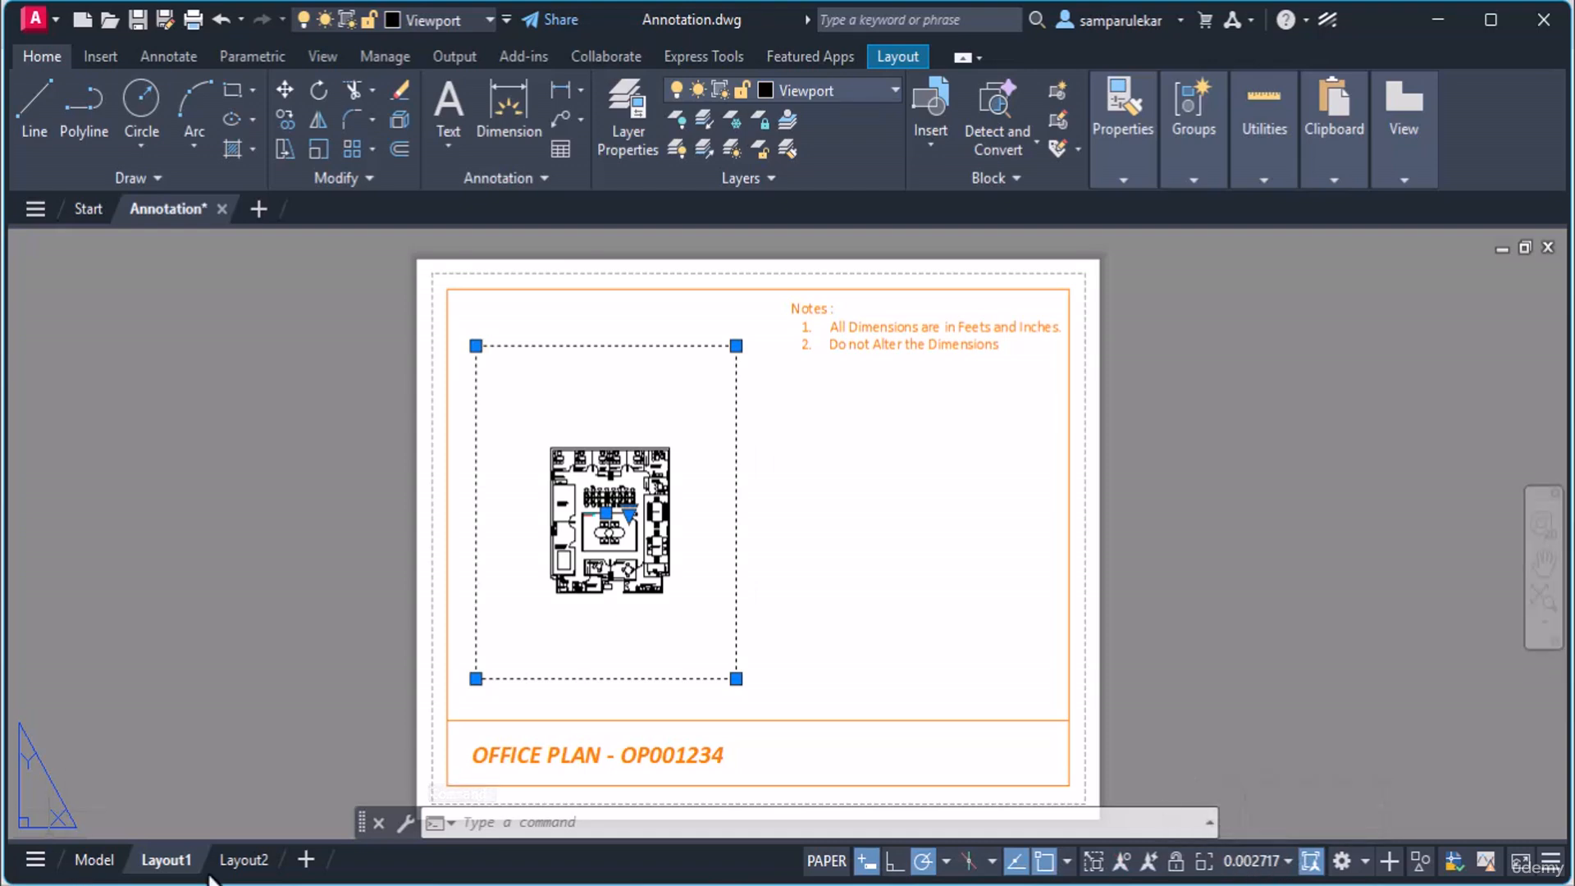
pyautogui.click(94, 860)
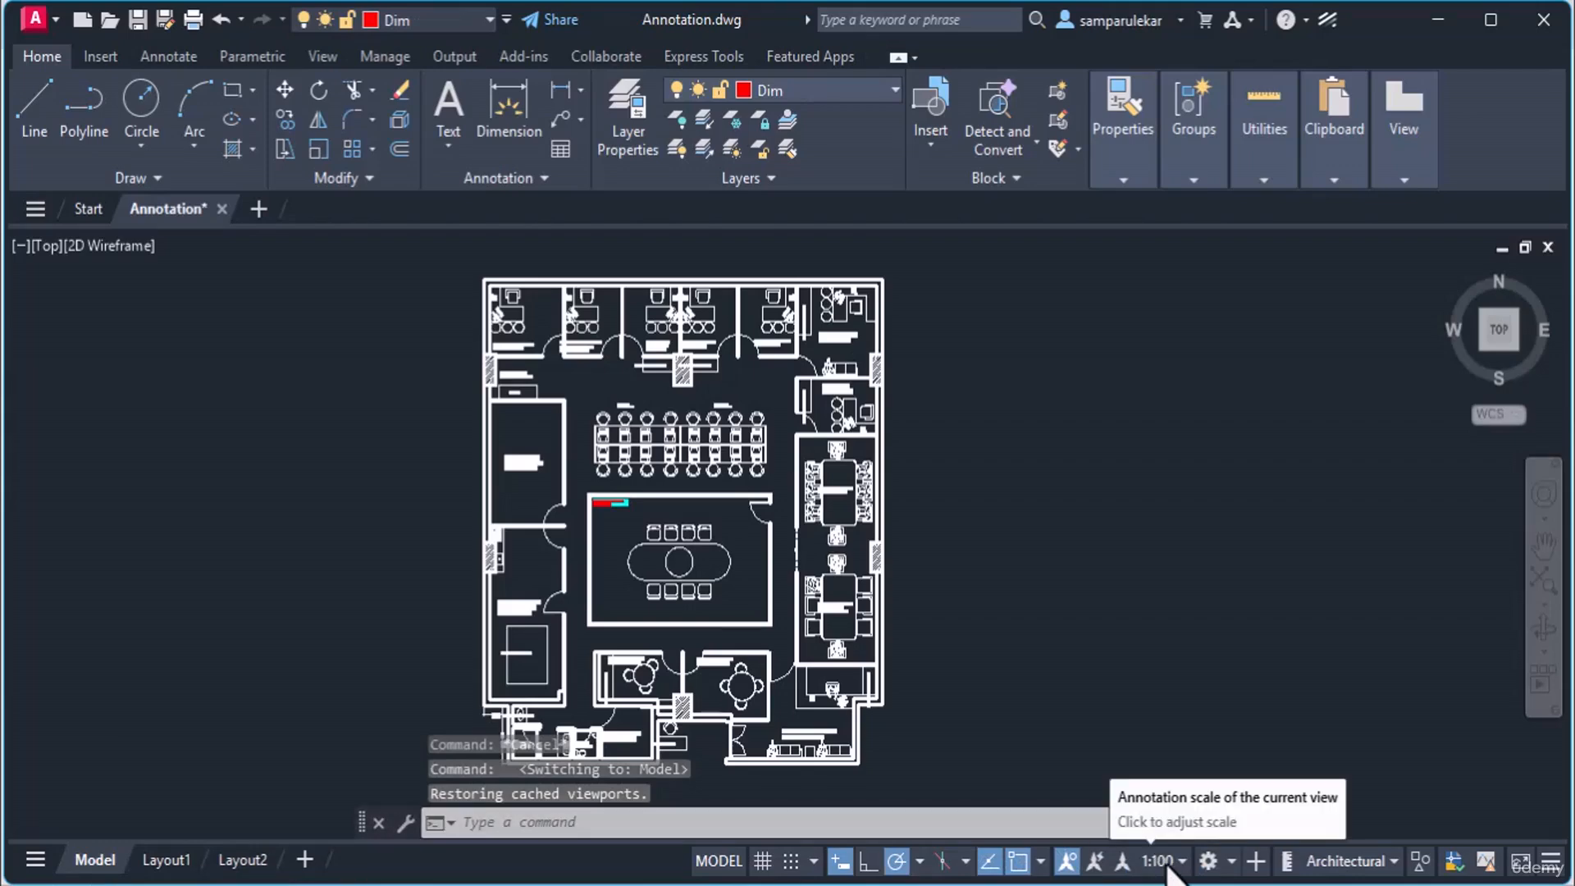
# Set the scale of the office plan viewport on Layout1 to 1:100.
pyautogui.click(165, 858)
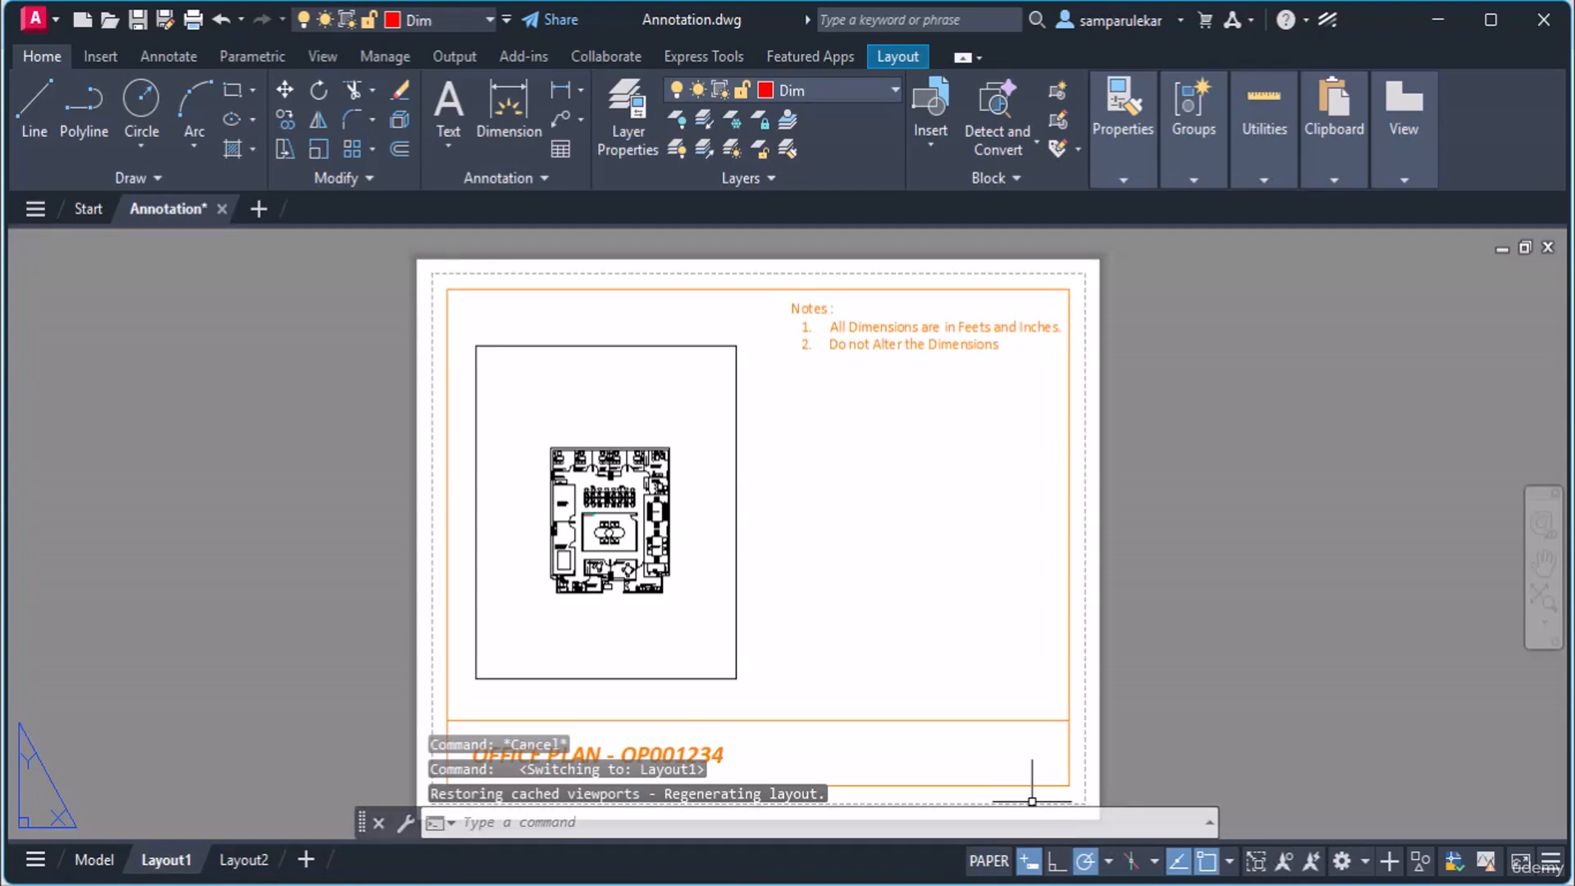
pyautogui.click(736, 576)
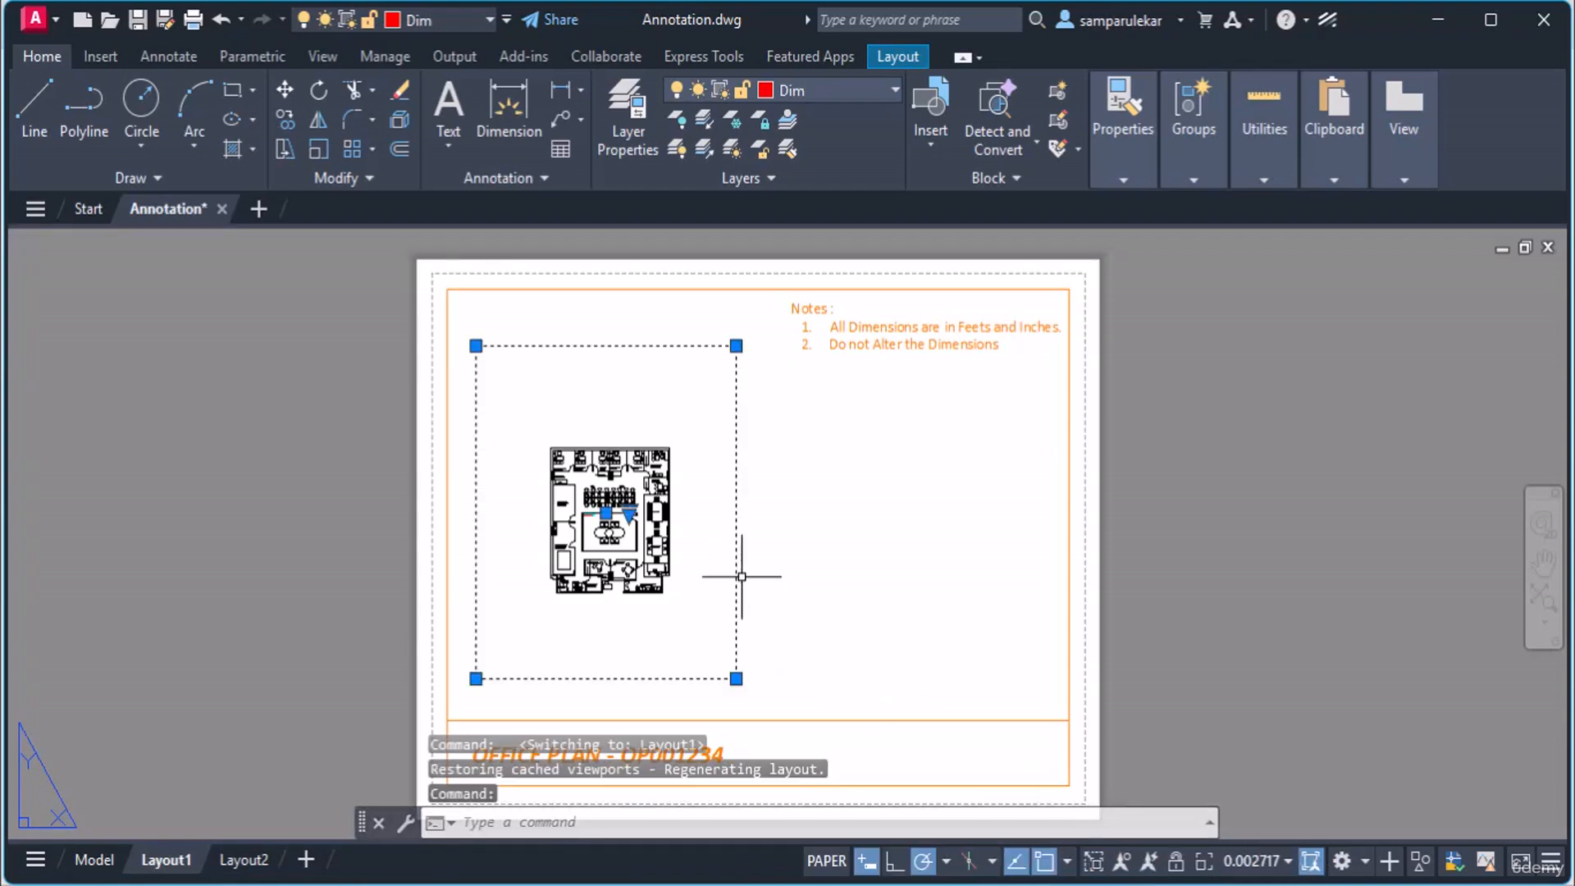
pyautogui.click(1268, 868)
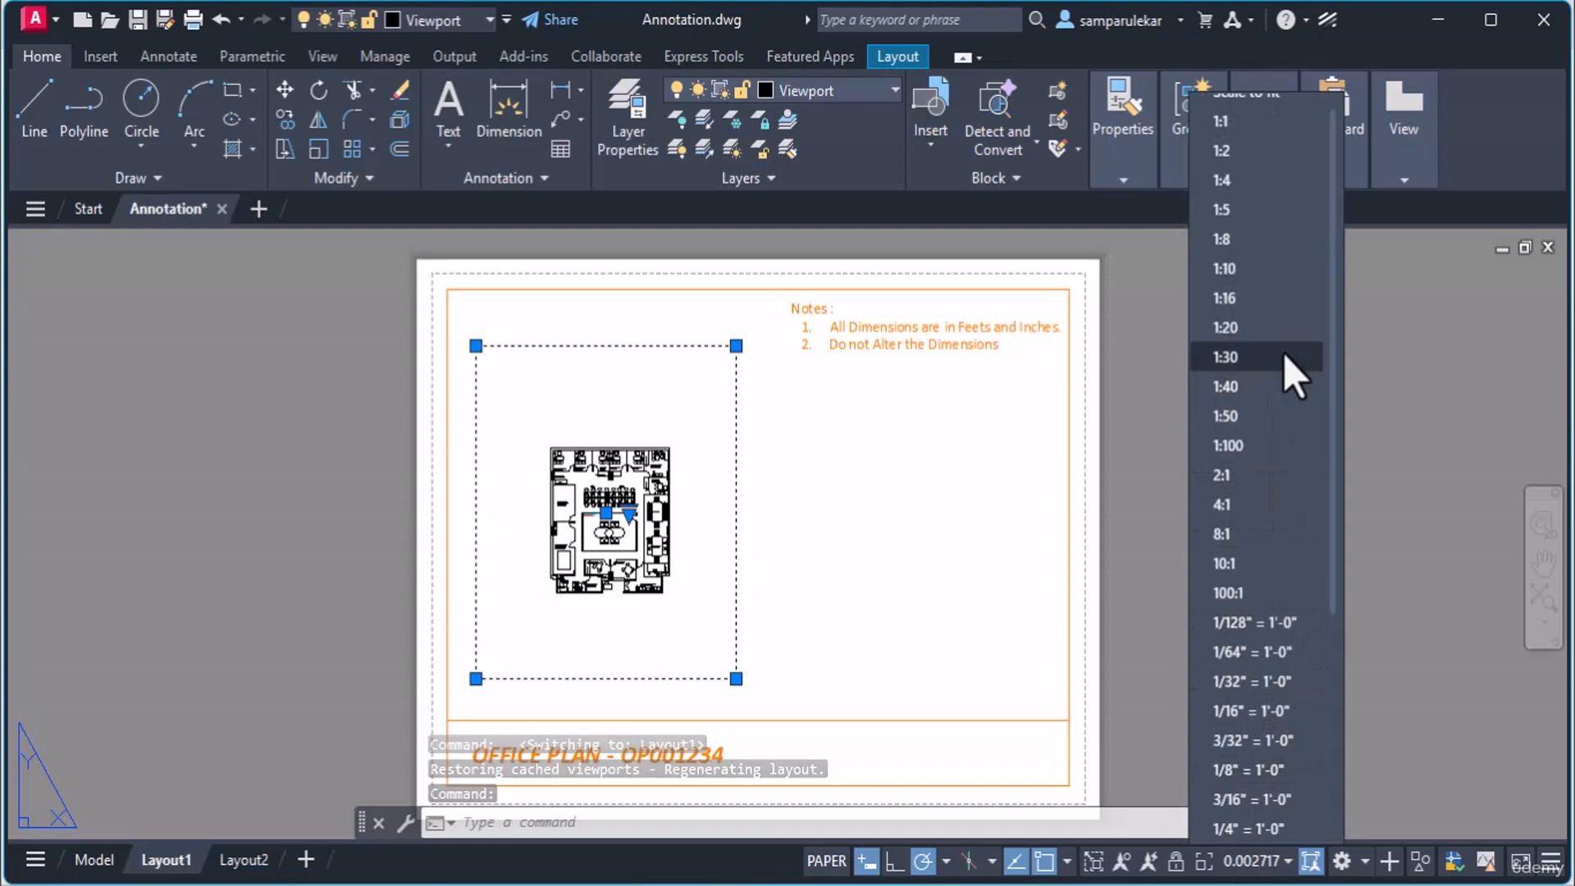
pyautogui.click(1248, 447)
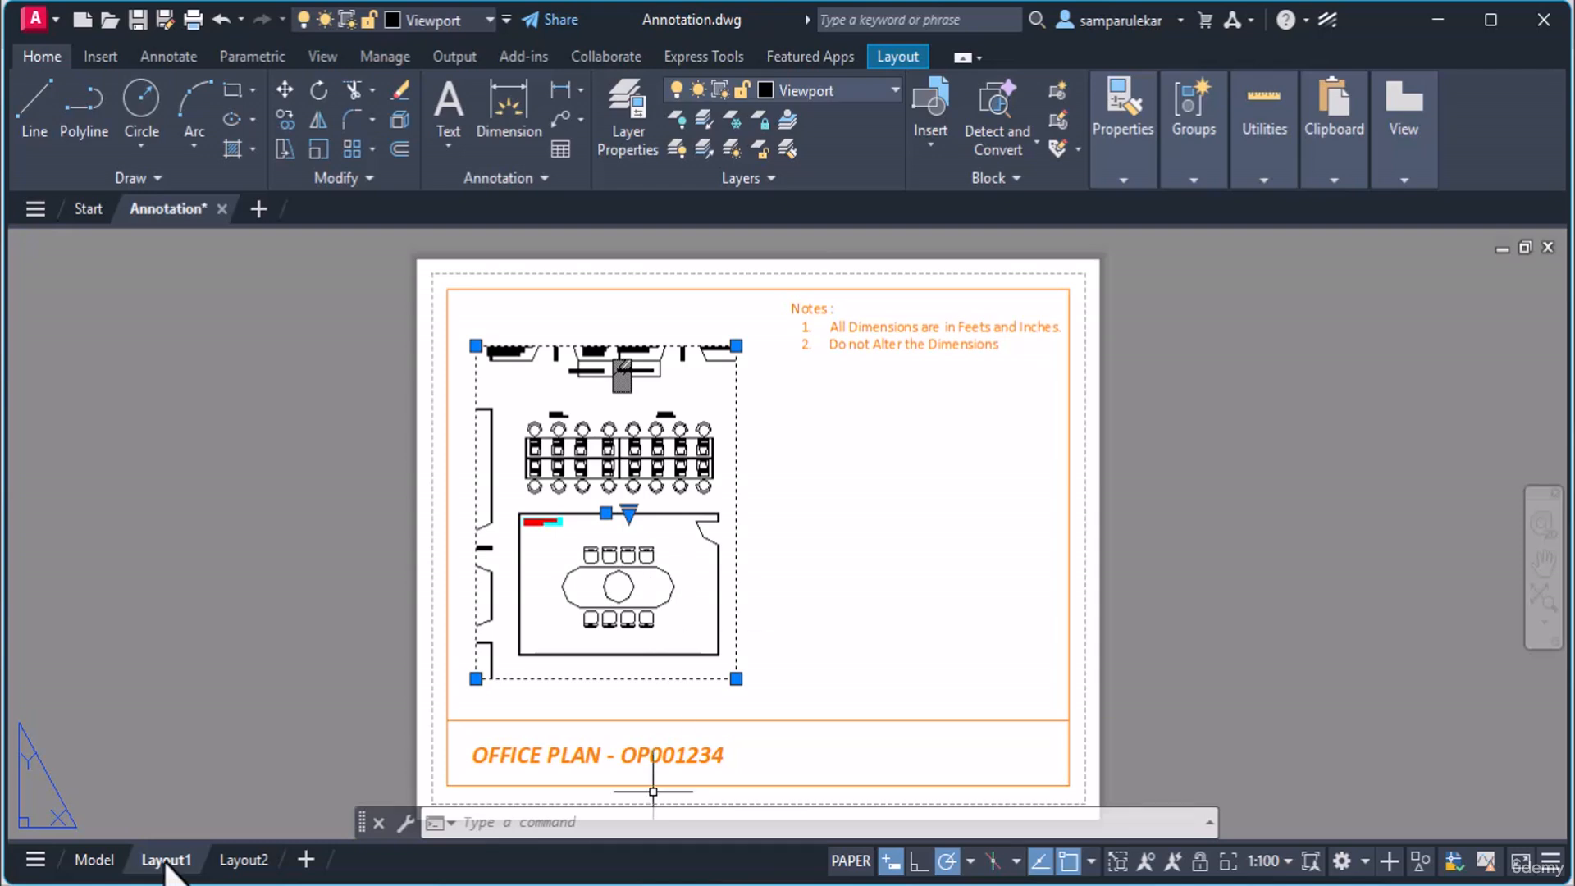
# From model space, add a custom drawing scale named 1:200, with 1 paper unit equal to 200 drawing units.
pyautogui.click(82, 862)
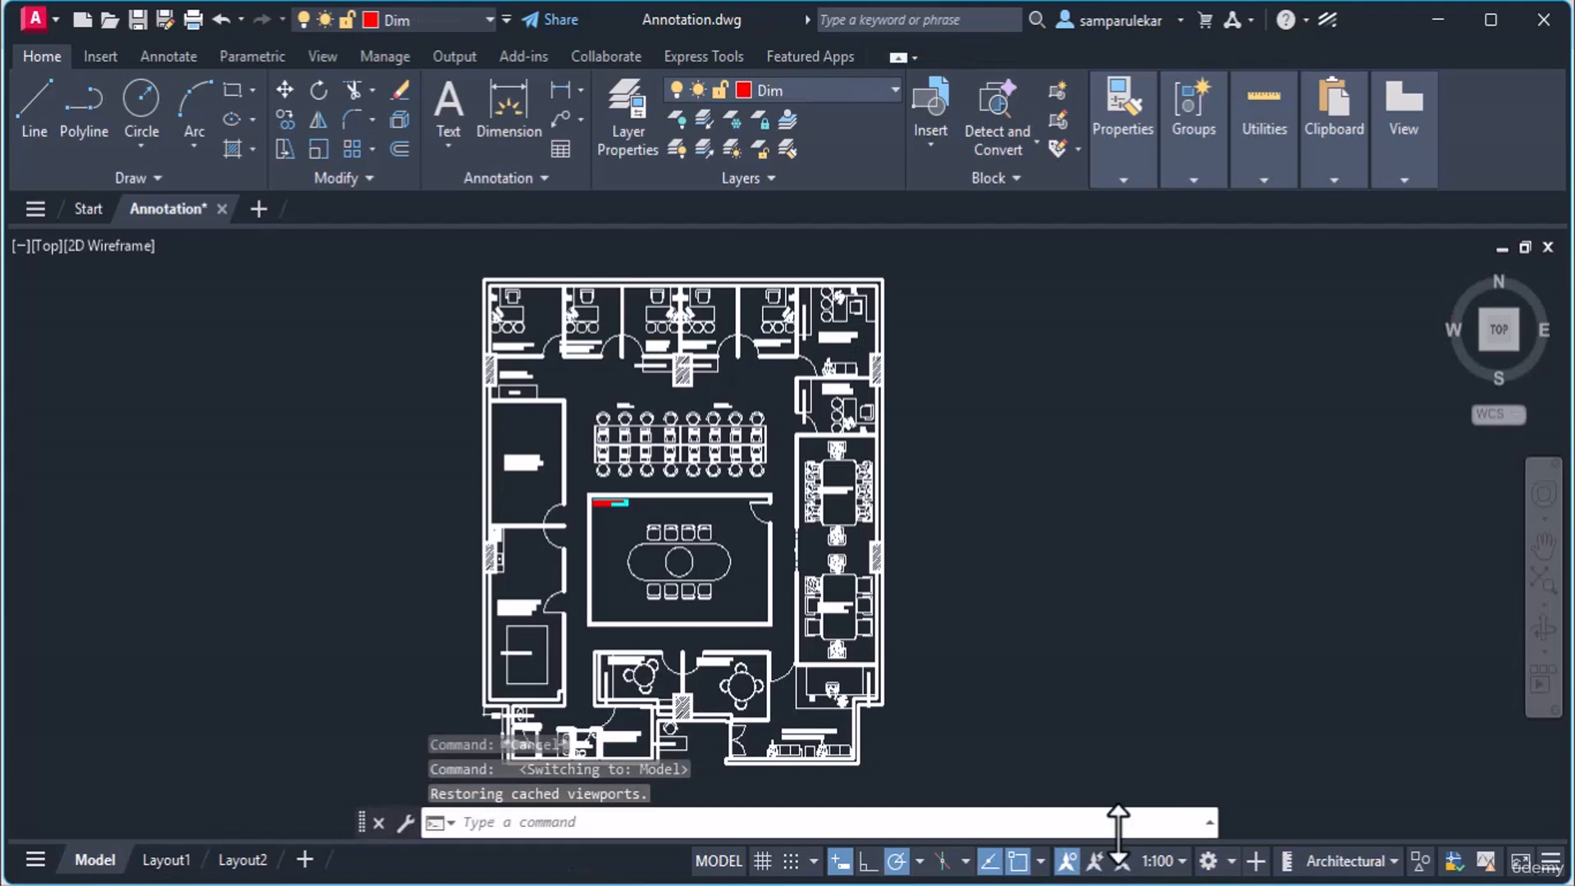
pyautogui.click(1183, 870)
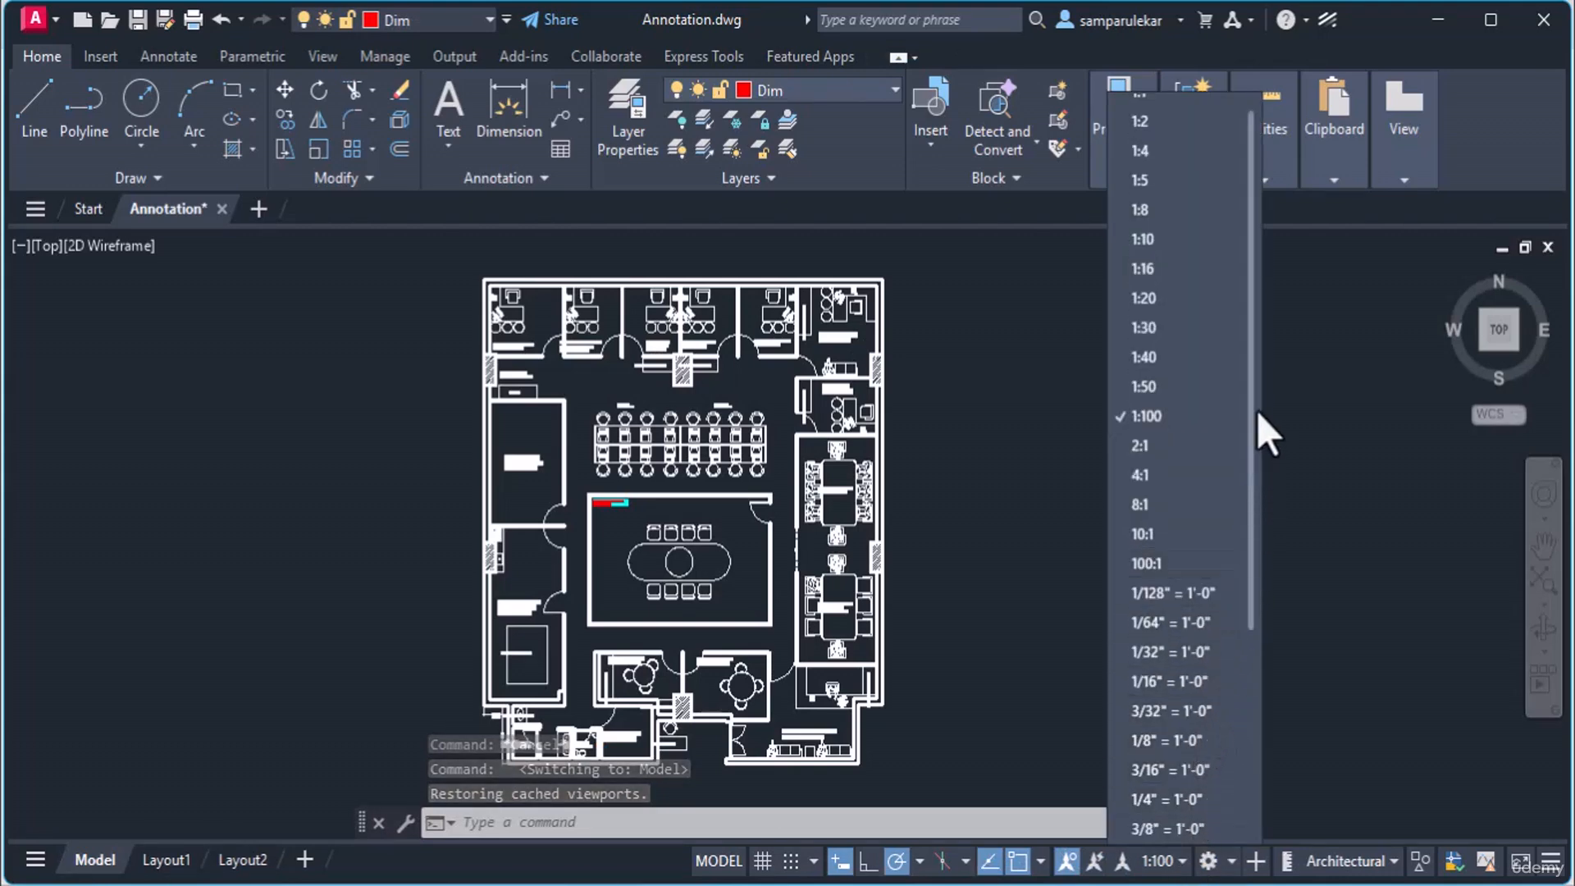
pyautogui.moveTo(1251, 408)
pyautogui.mouseDown()
pyautogui.moveTo(1253, 333)
pyautogui.moveTo(1242, 686)
pyautogui.mouseUp()
pyautogui.click(1165, 766)
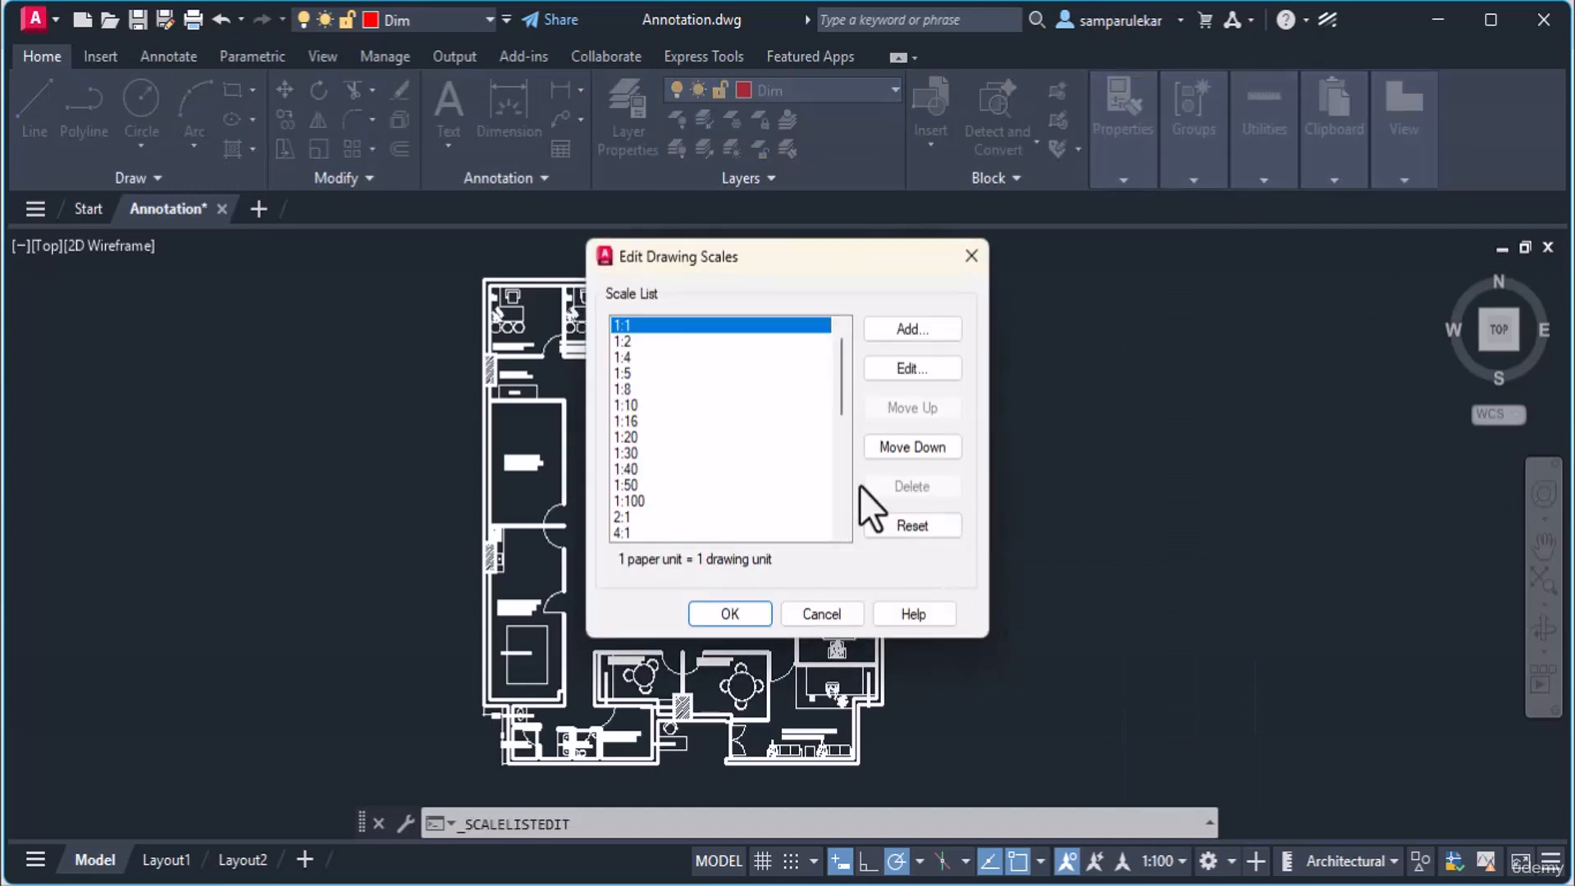
pyautogui.click(908, 327)
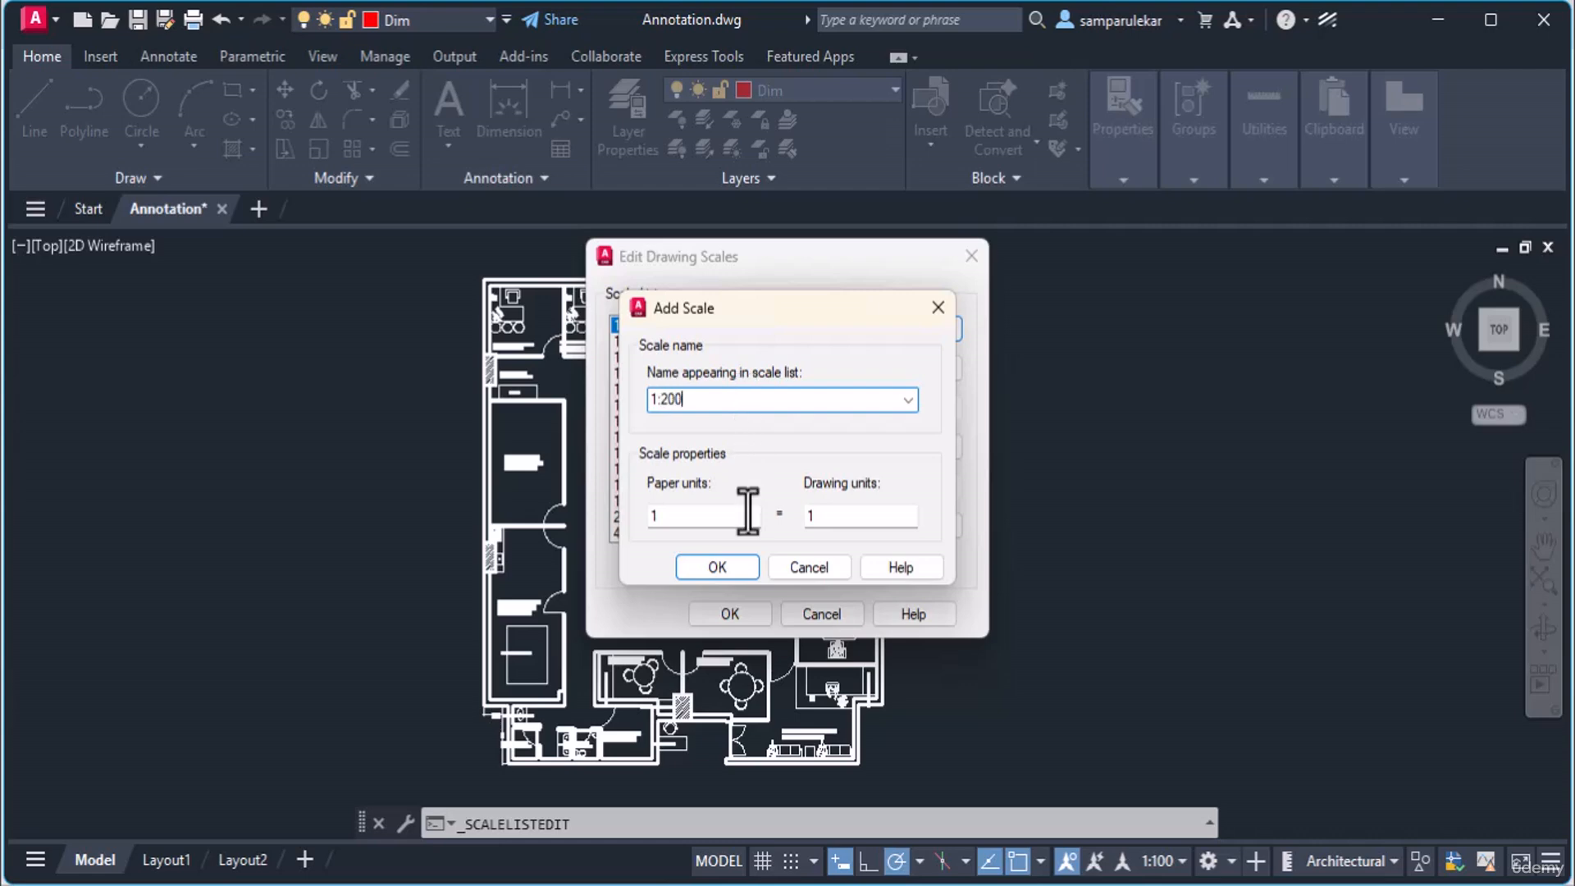
pyautogui.click(829, 517)
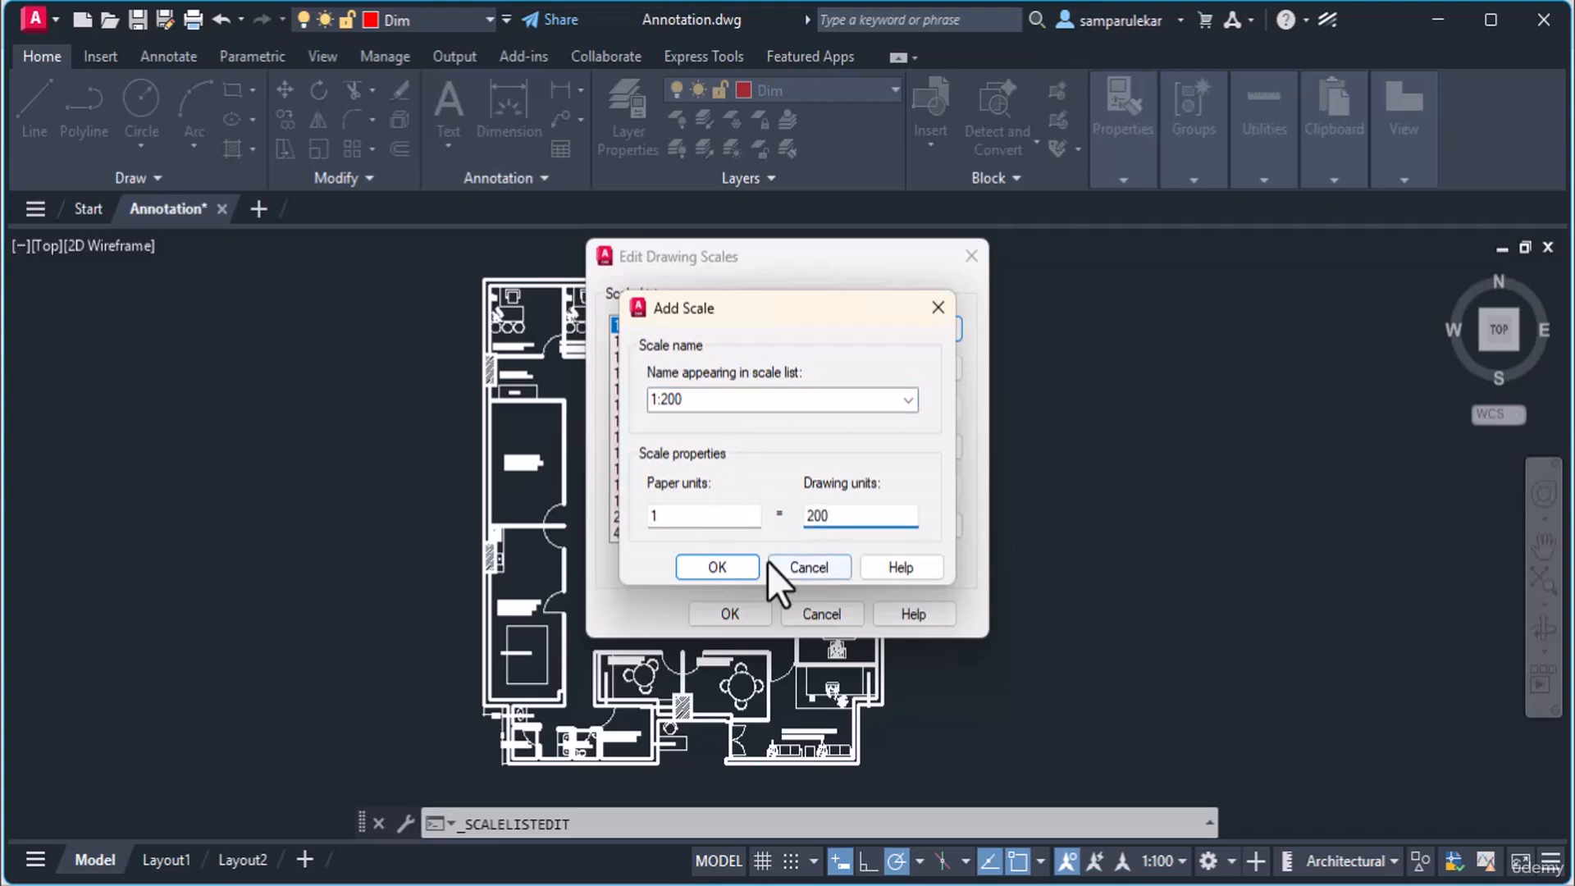
pyautogui.click(740, 572)
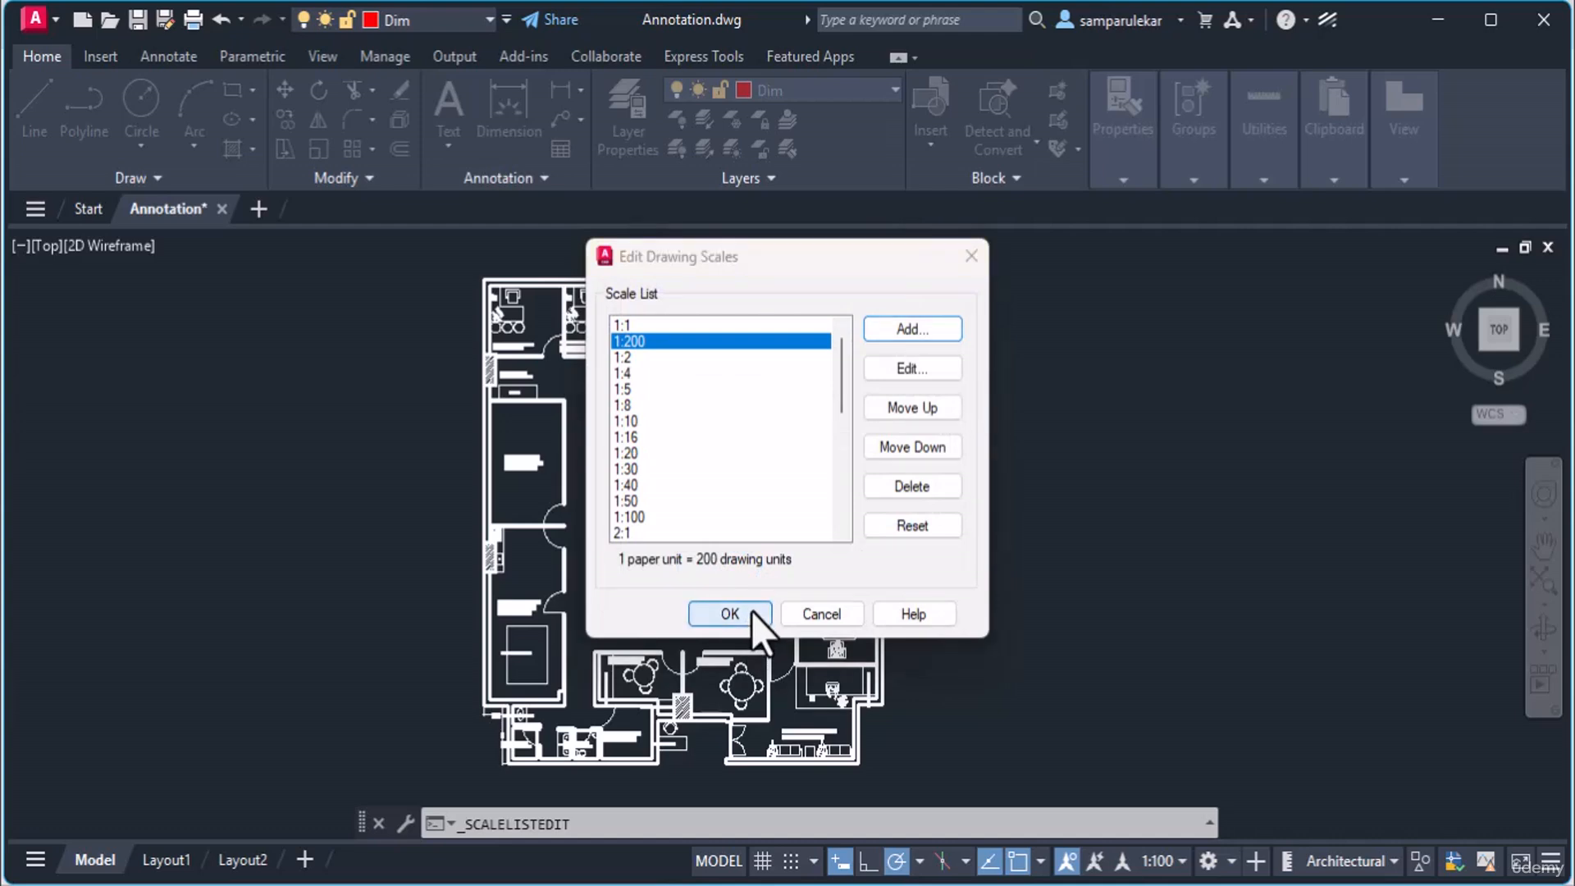
pyautogui.click(730, 614)
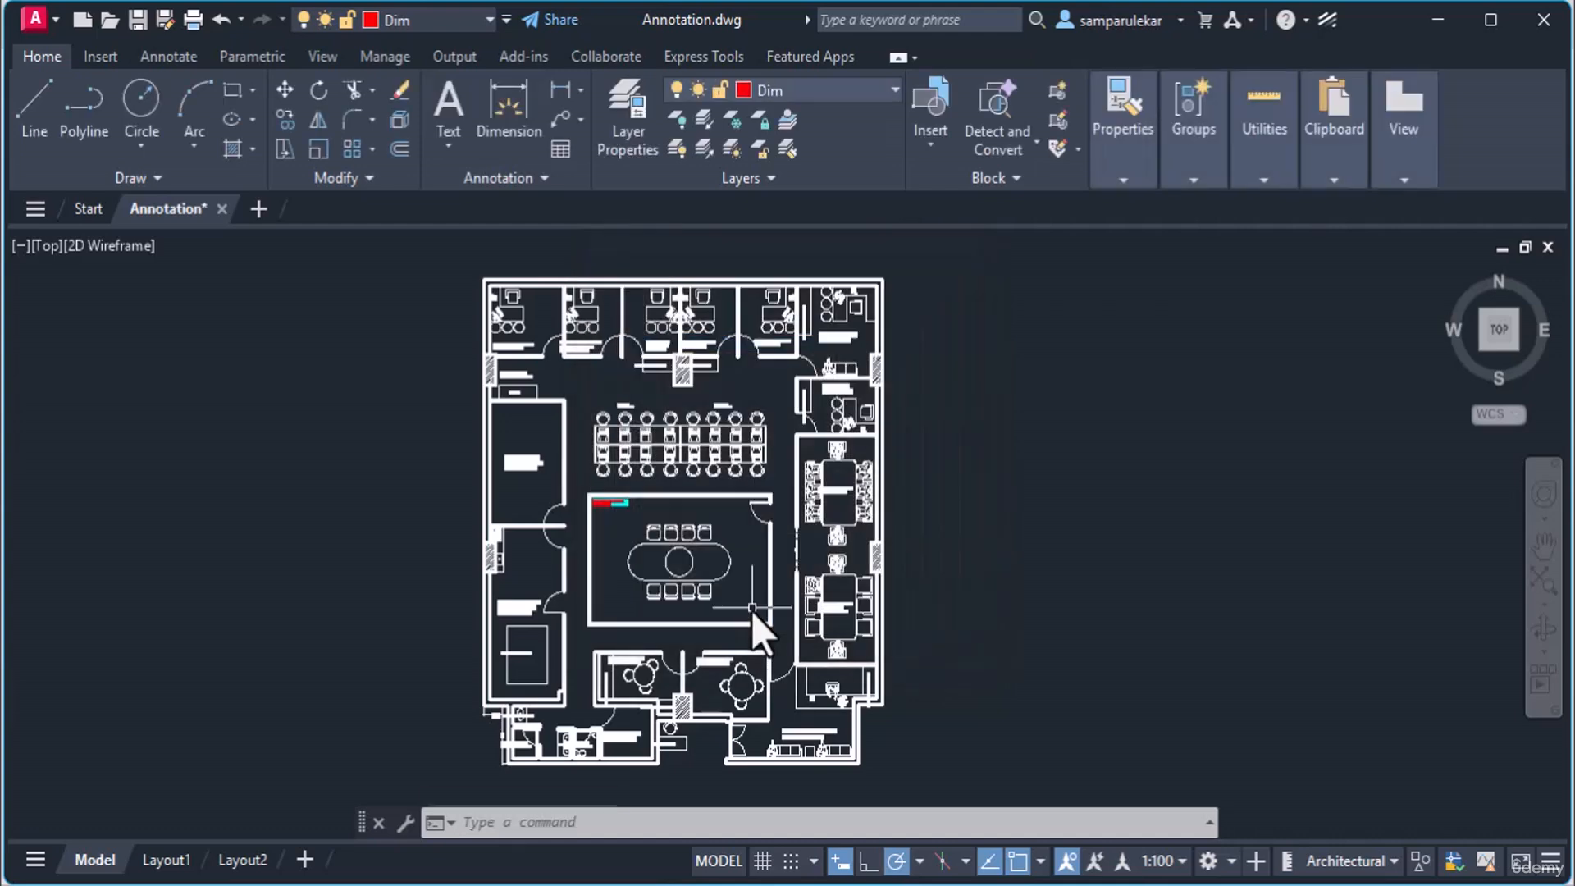
# Set the model space annotation scale to 1:200.
pyautogui.click(1180, 868)
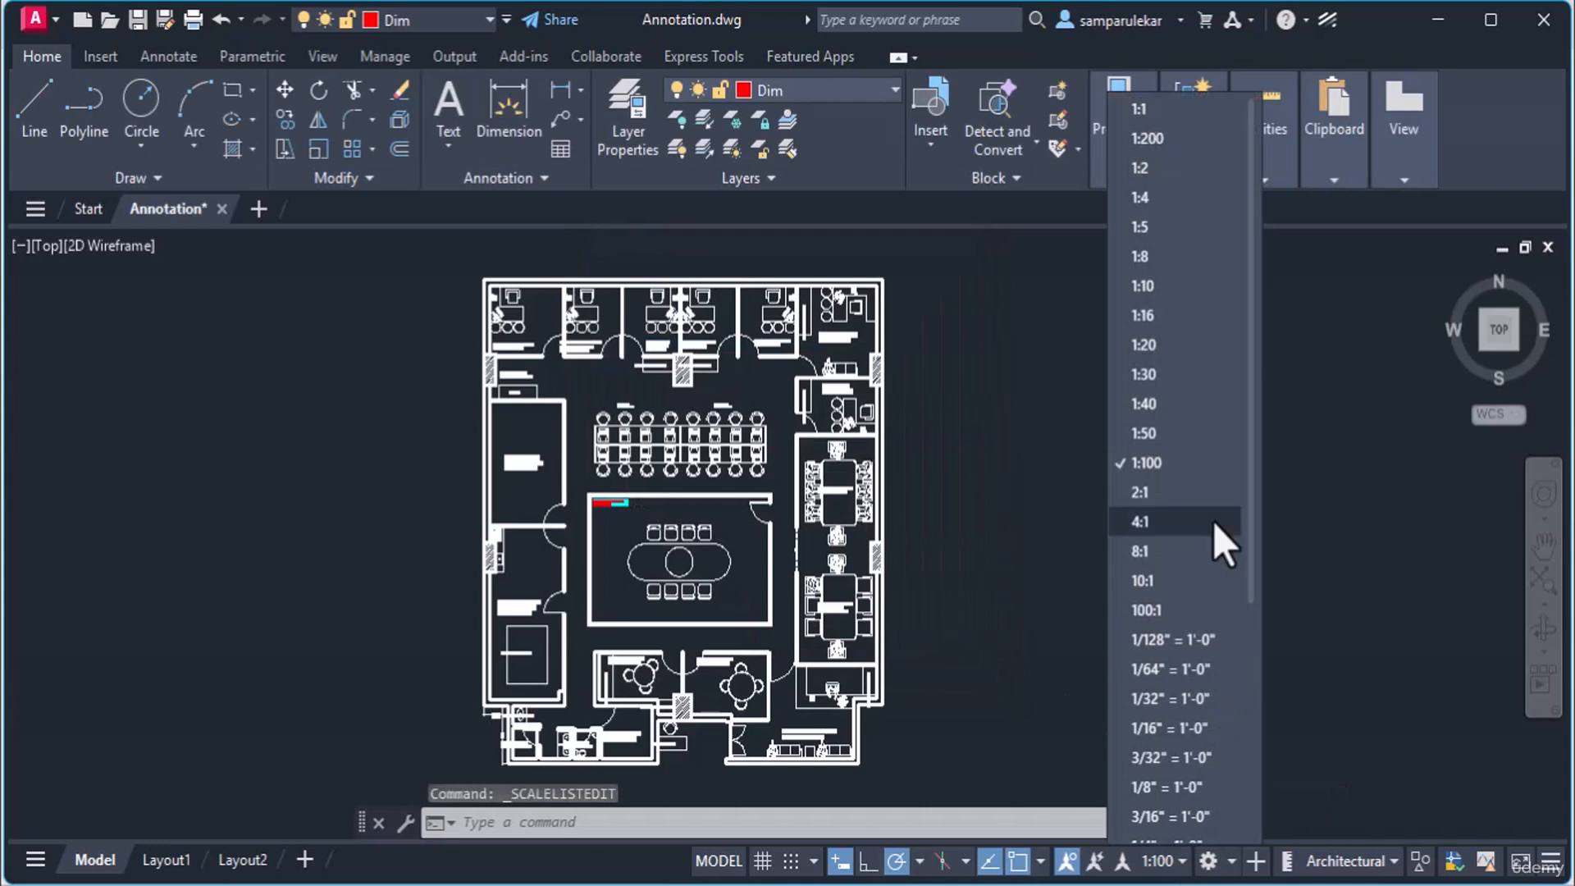
pyautogui.click(1160, 138)
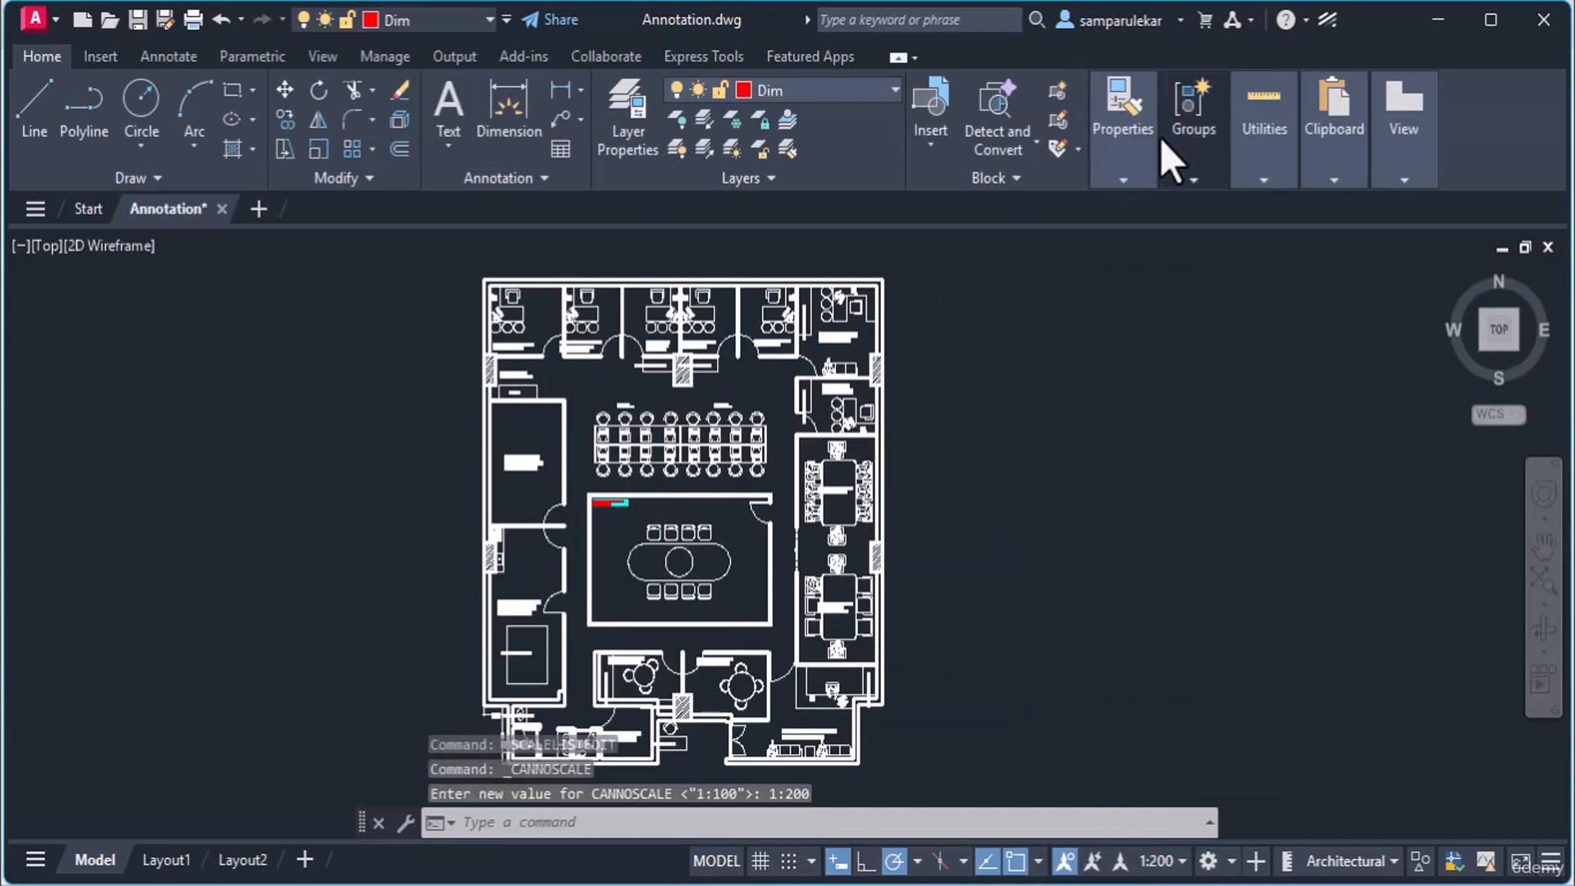
pyautogui.moveTo(1160, 138)
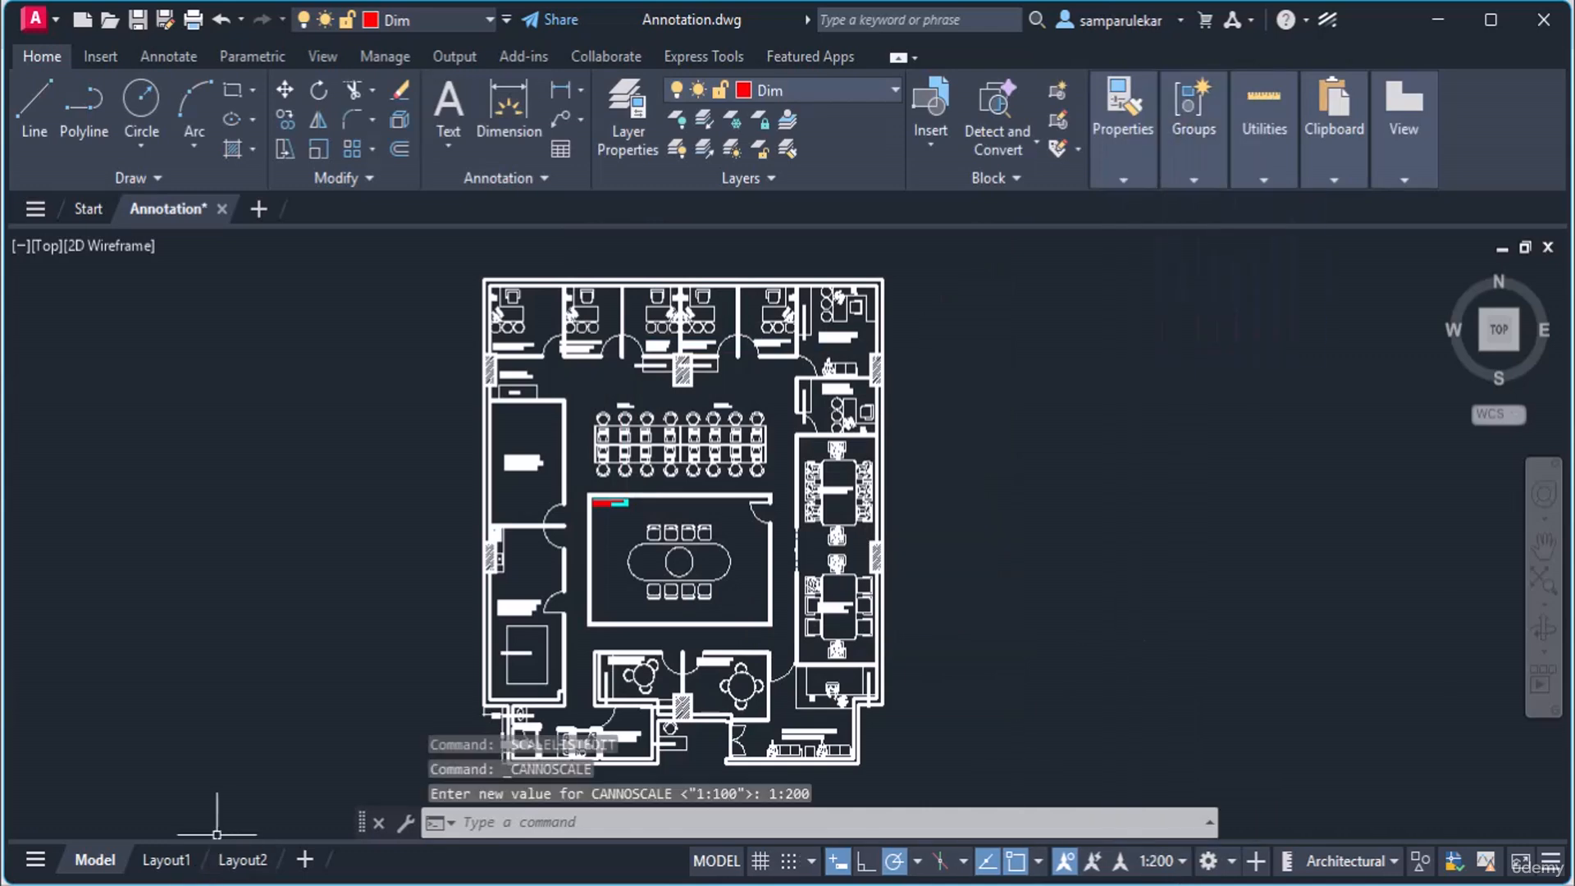
# Set the scale of the office plan viewport on Layout1 to 1:200.
pyautogui.click(184, 861)
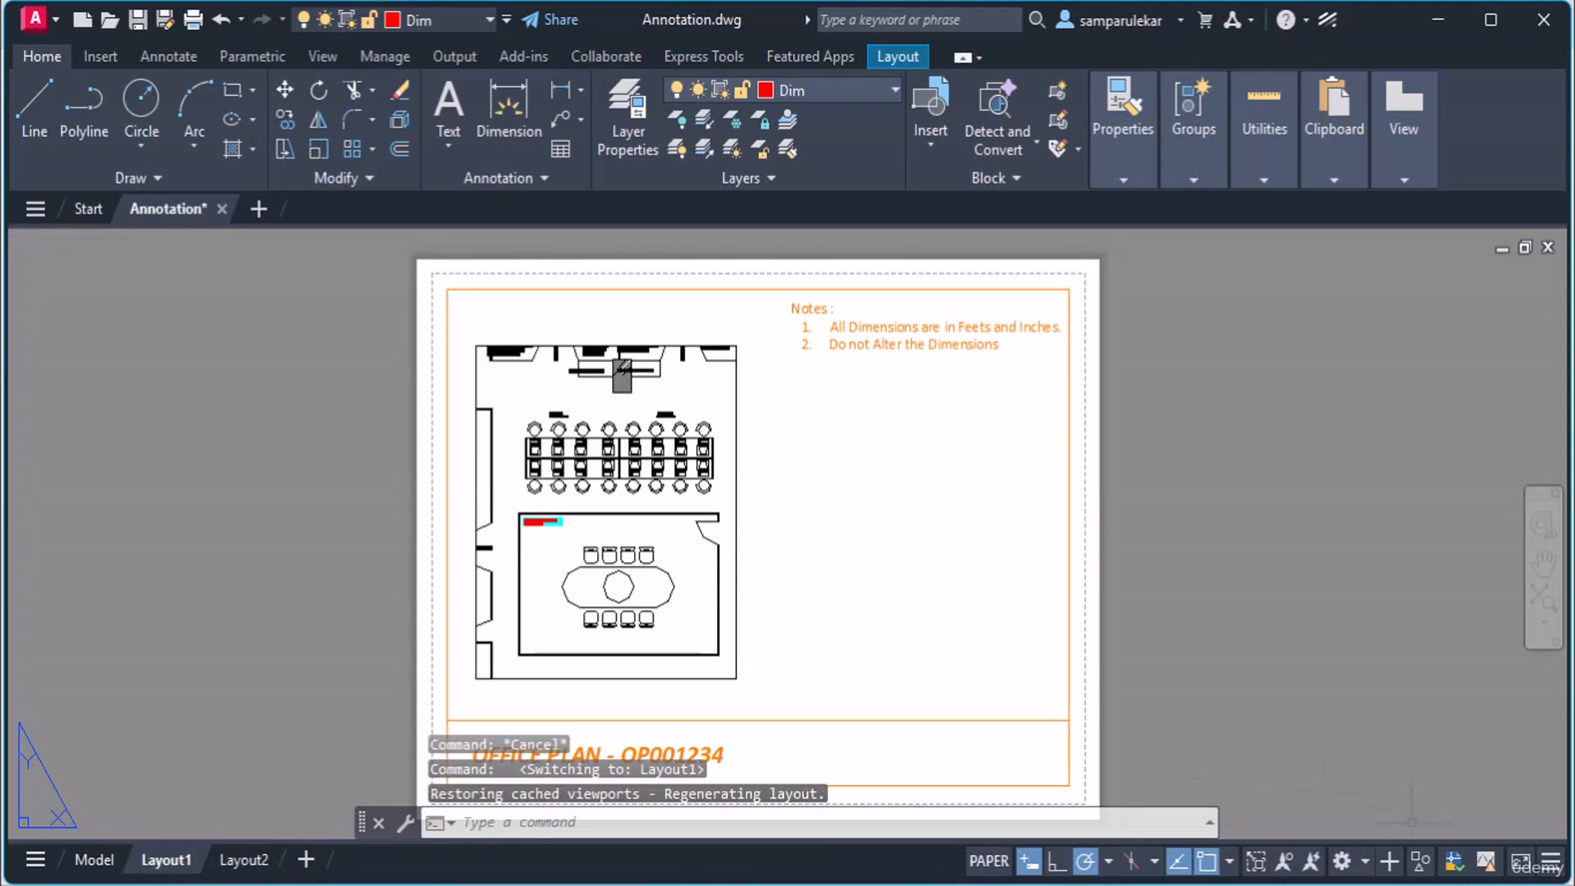
pyautogui.click(736, 405)
pyautogui.click(1268, 862)
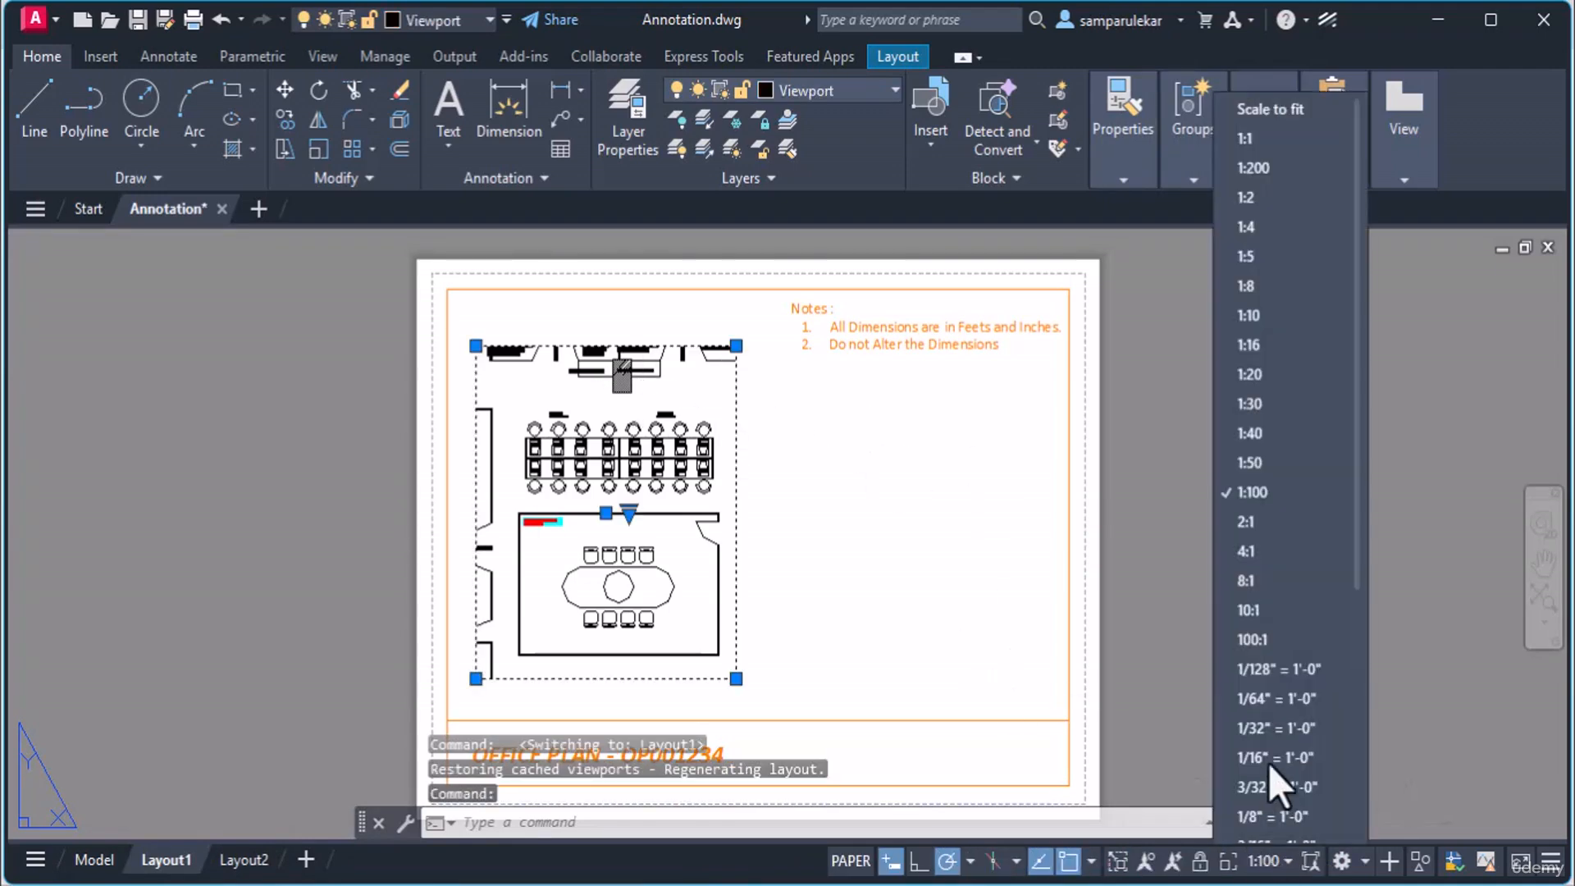
pyautogui.click(1288, 160)
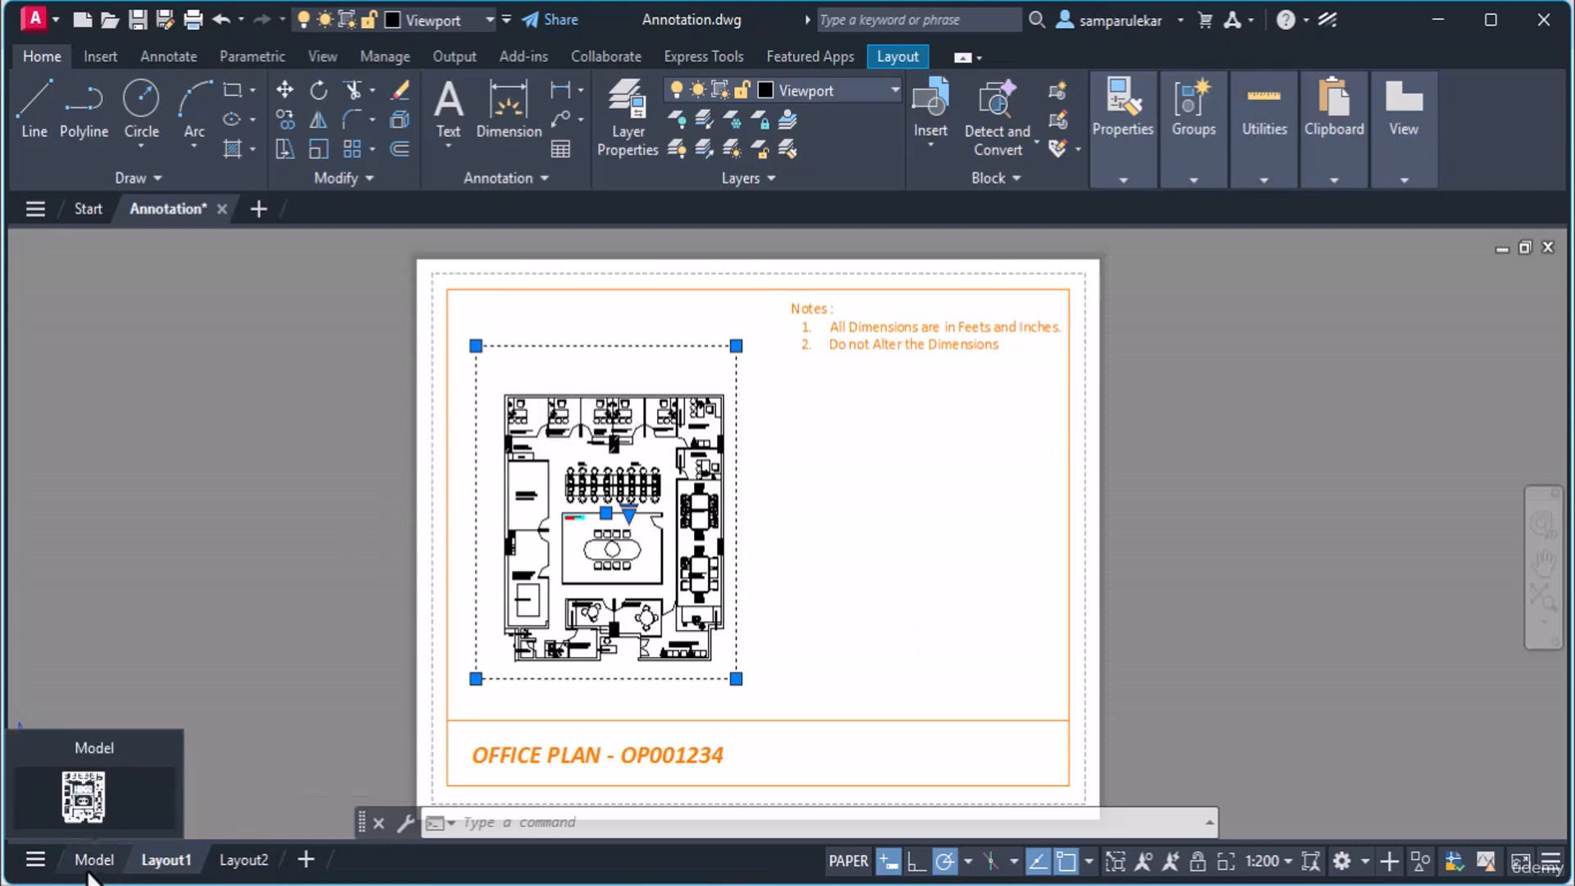
# In model space, review the available dimension styles and check that Training_Anno is the current annotative style.
pyautogui.click(113, 862)
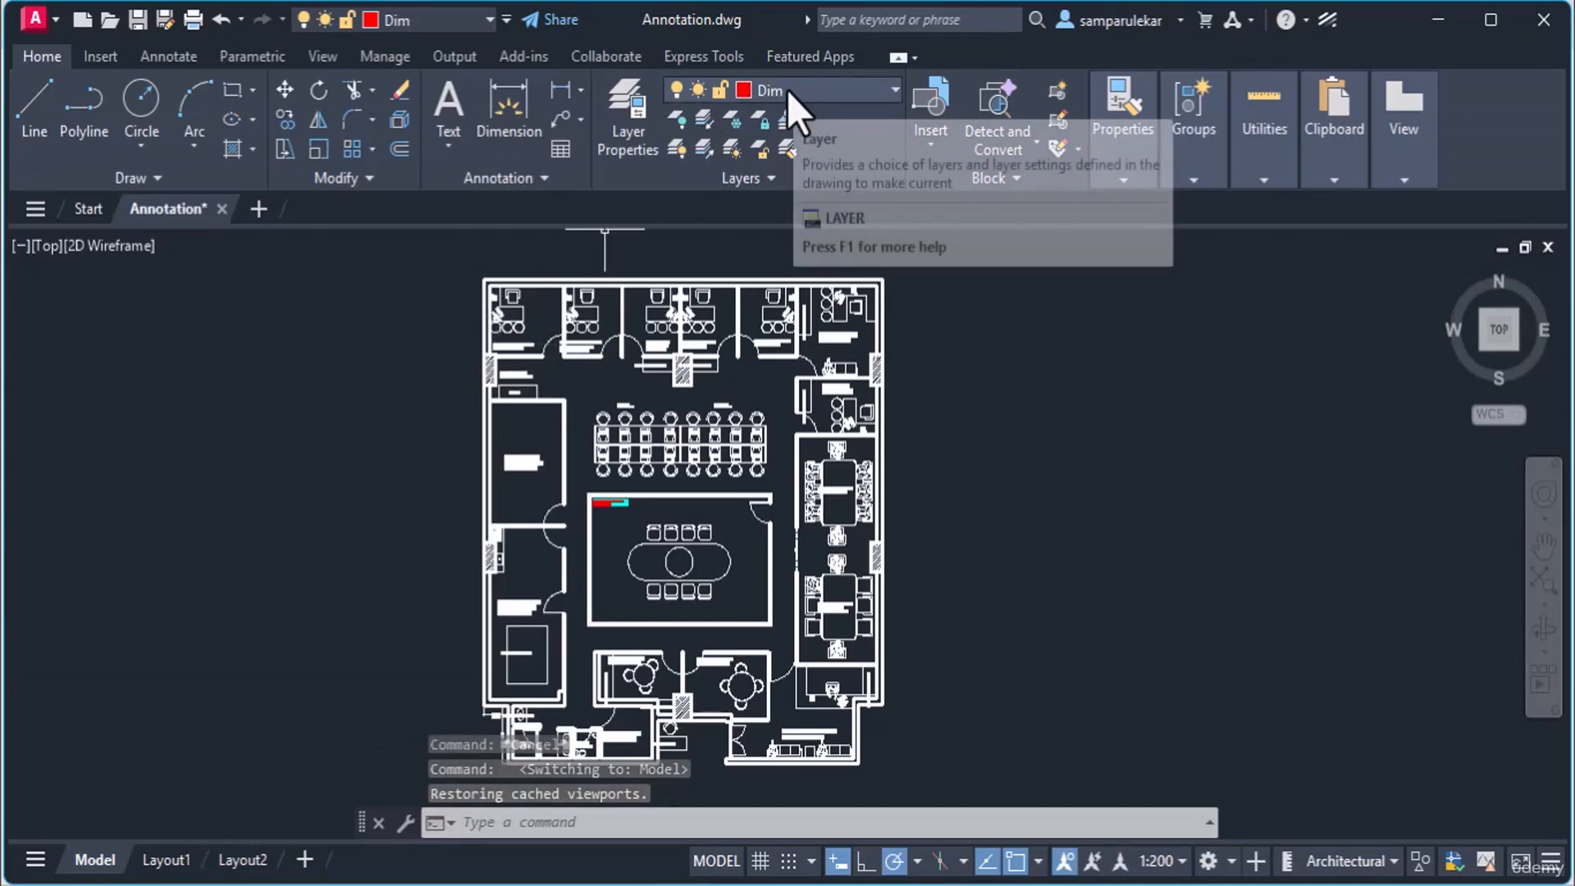
pyautogui.click(550, 192)
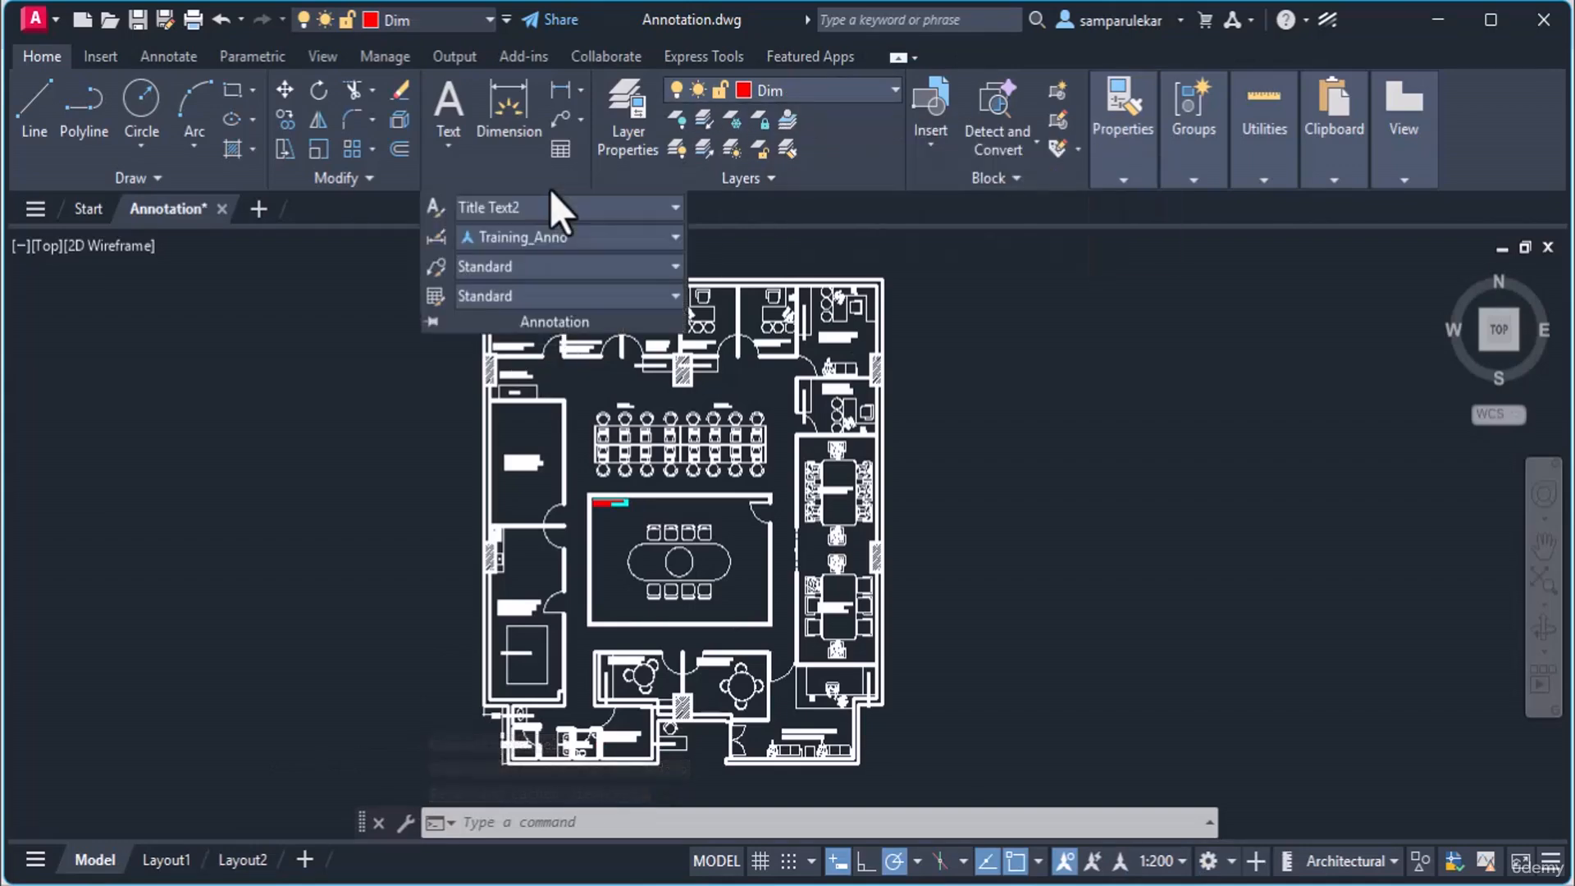
pyautogui.click(516, 245)
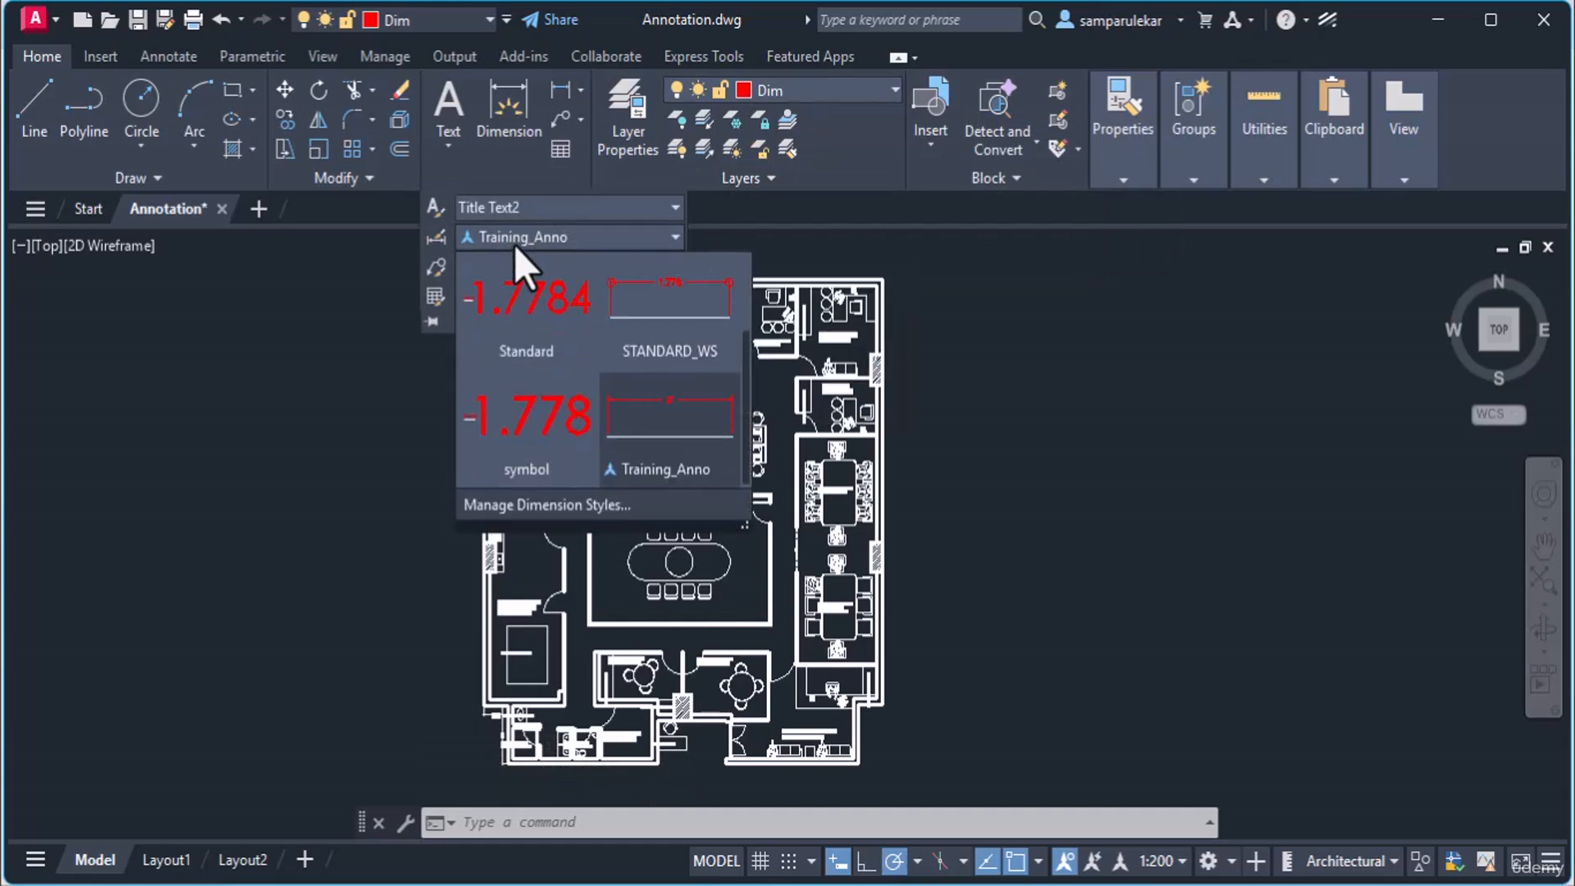
pyautogui.scroll(1, 632, 408)
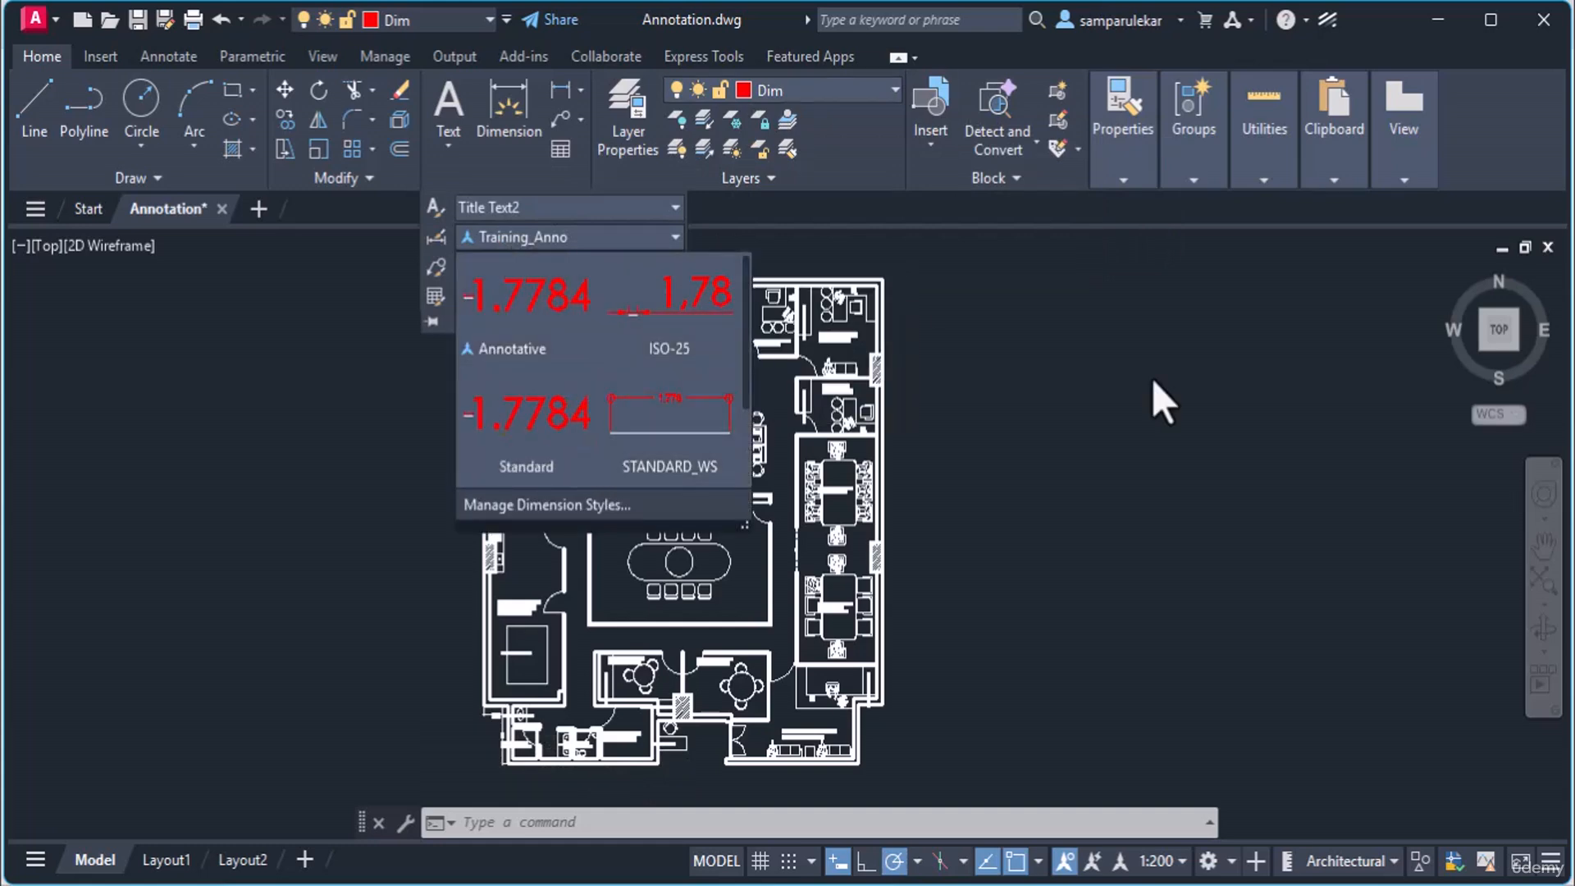
pyautogui.click(436, 237)
pyautogui.click(436, 238)
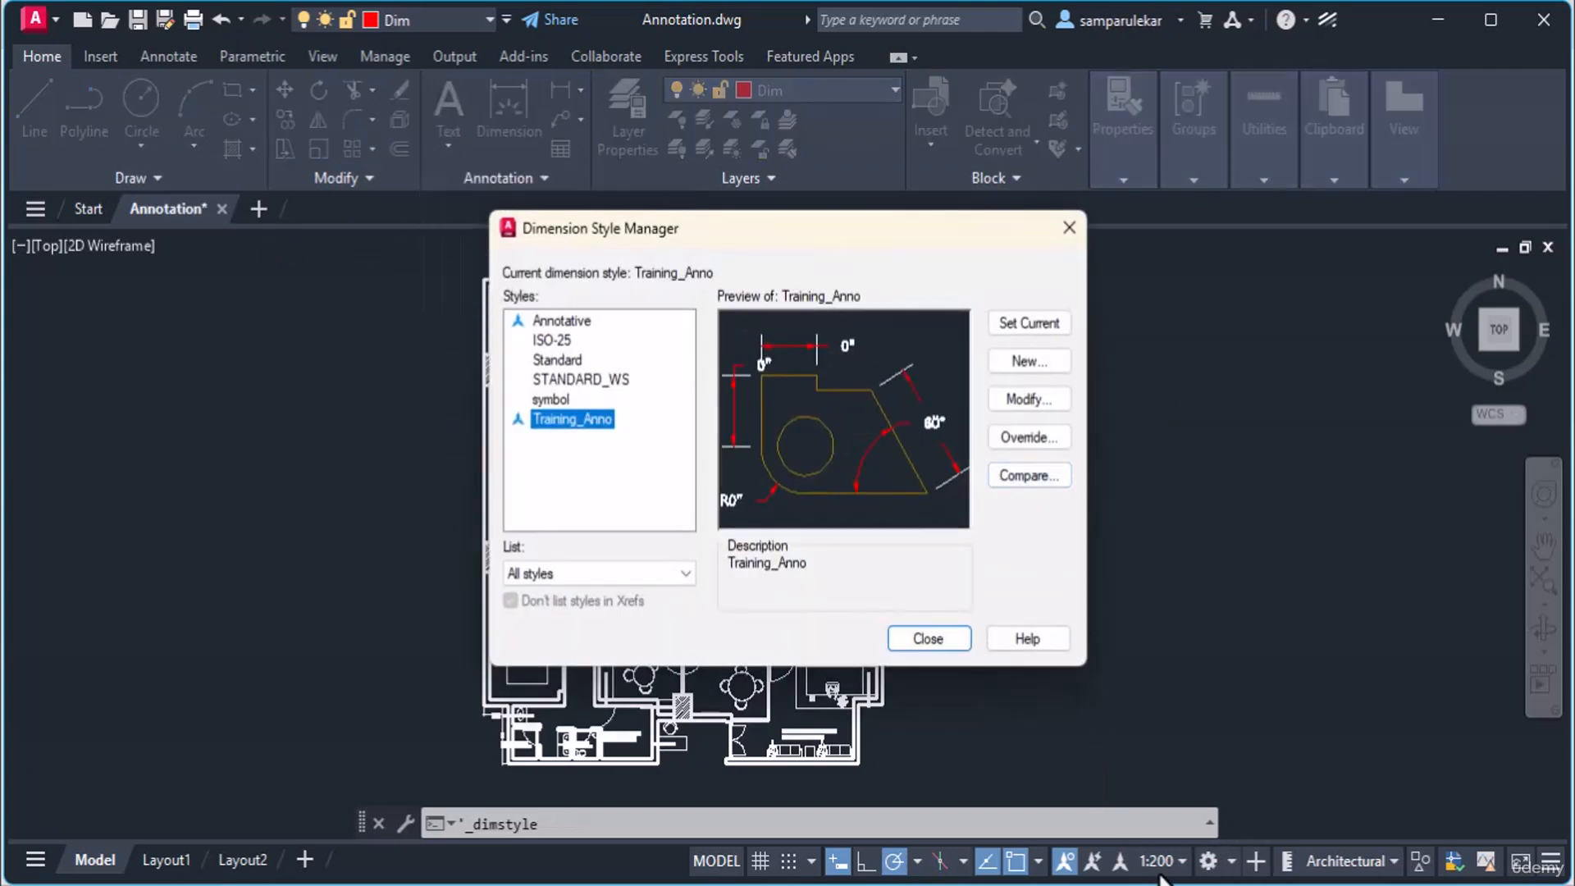
pyautogui.click(964, 648)
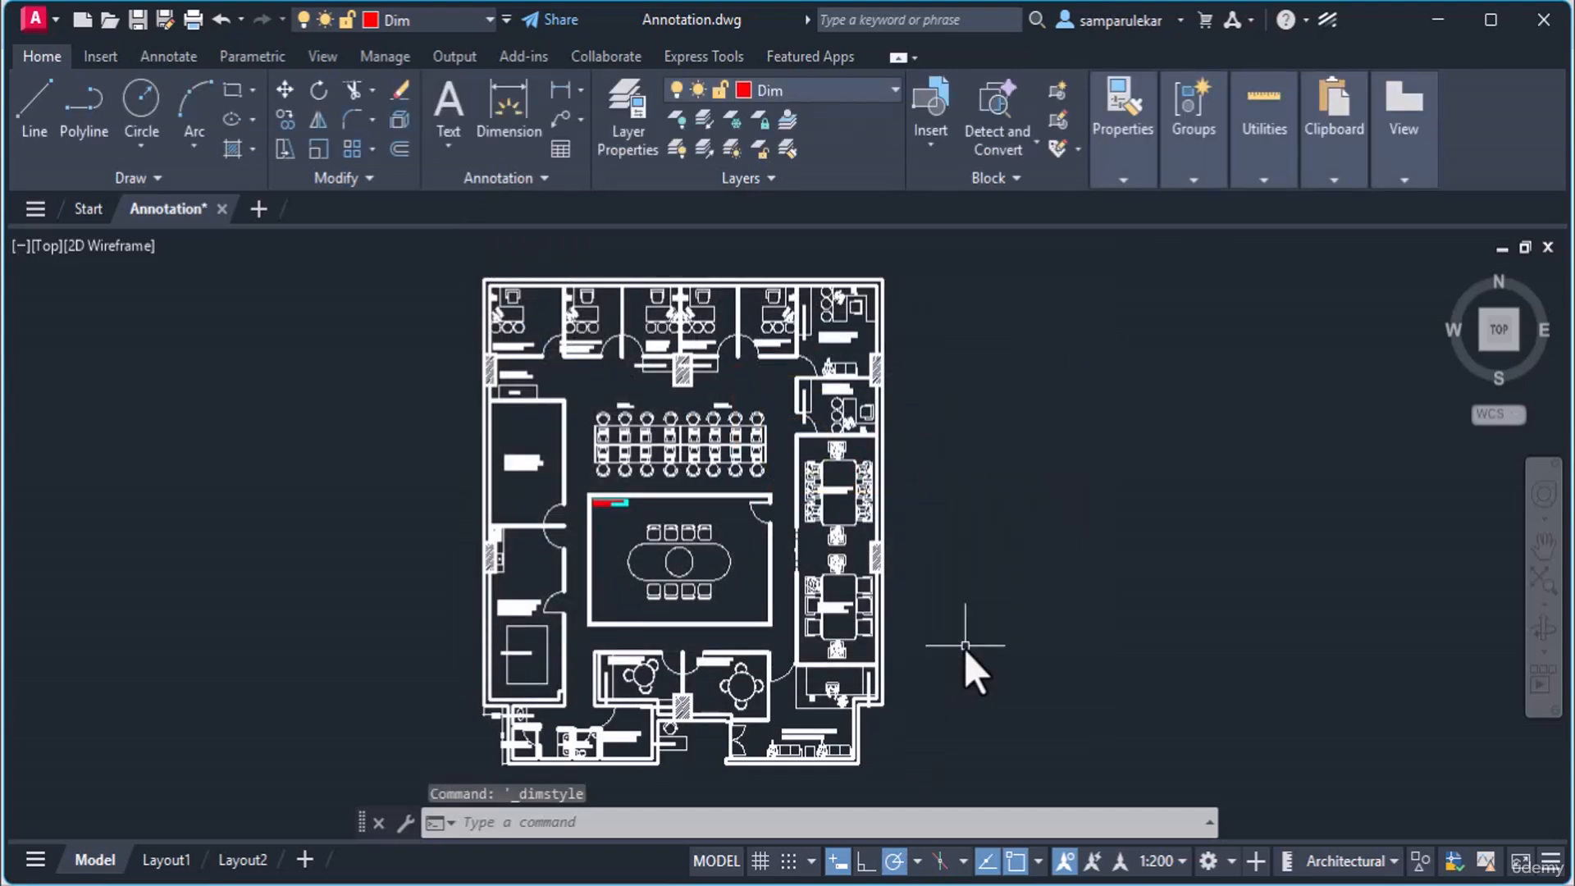
# Add a vertical linear dimension for the office plan's overall height, placed outside the west exterior wall.
pyautogui.click(560, 90)
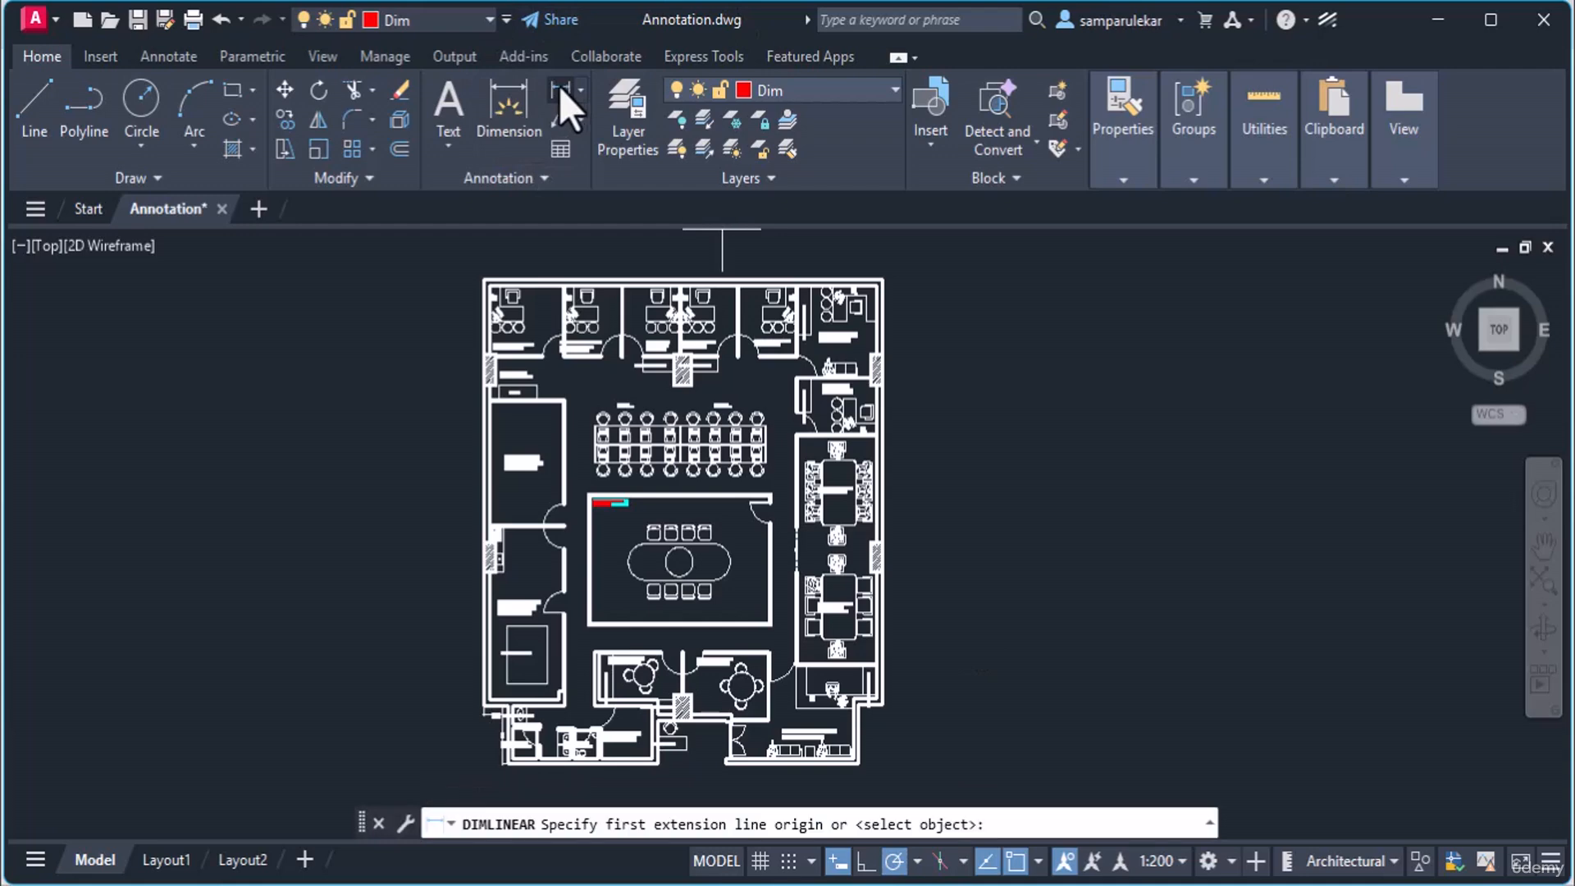
pyautogui.scroll(3, 476, 273)
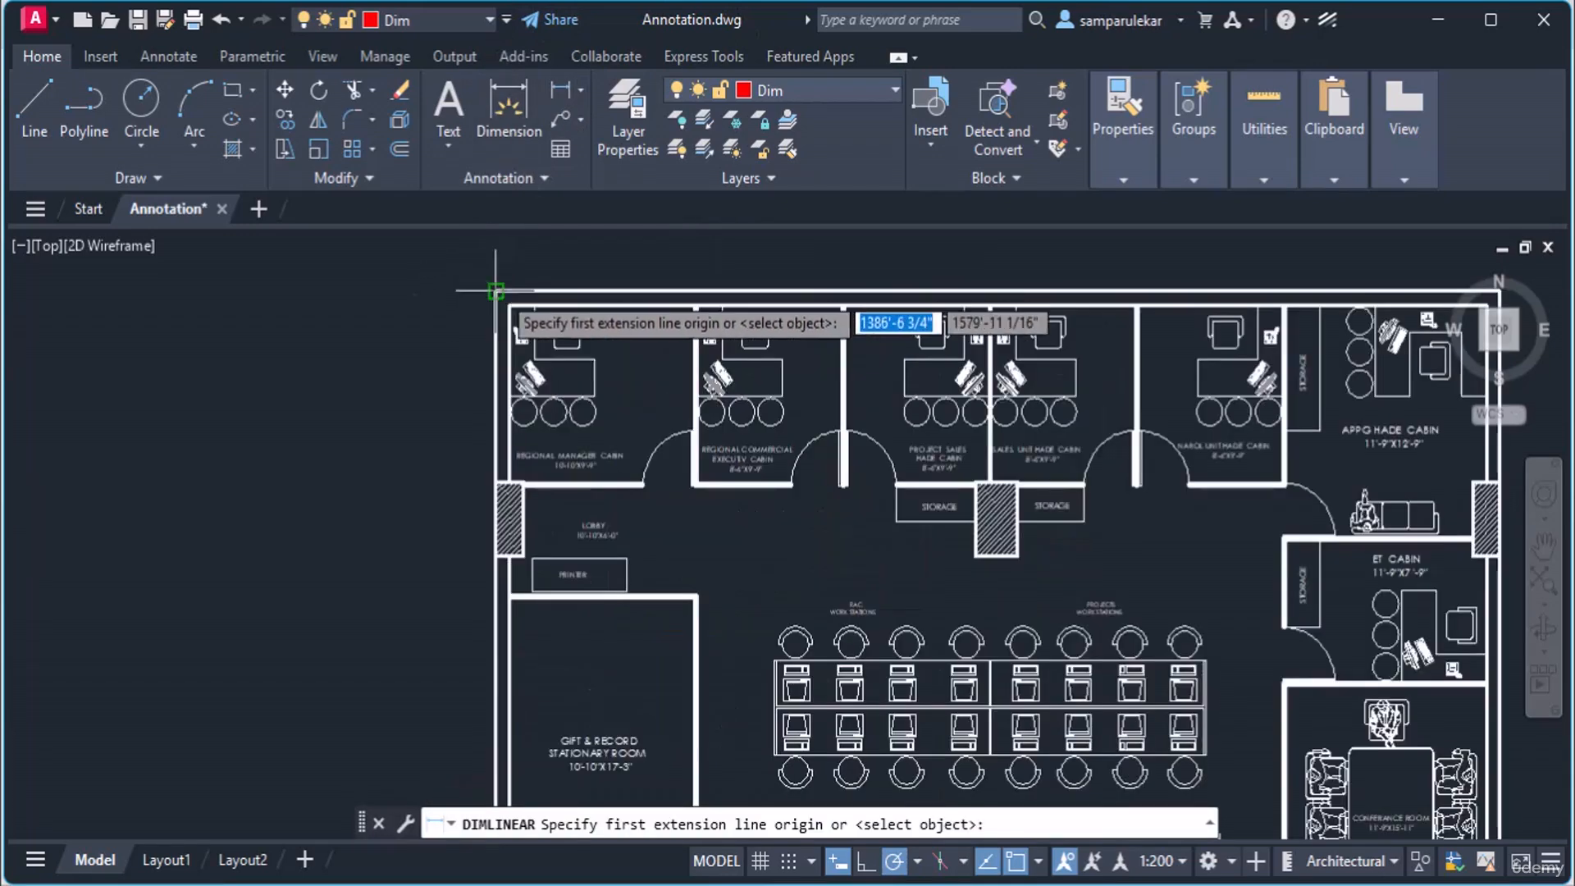
pyautogui.click(496, 290)
pyautogui.scroll(-6, 456, 538)
pyautogui.moveTo(453, 532); pyautogui.dragTo(466, 421, button='middle')
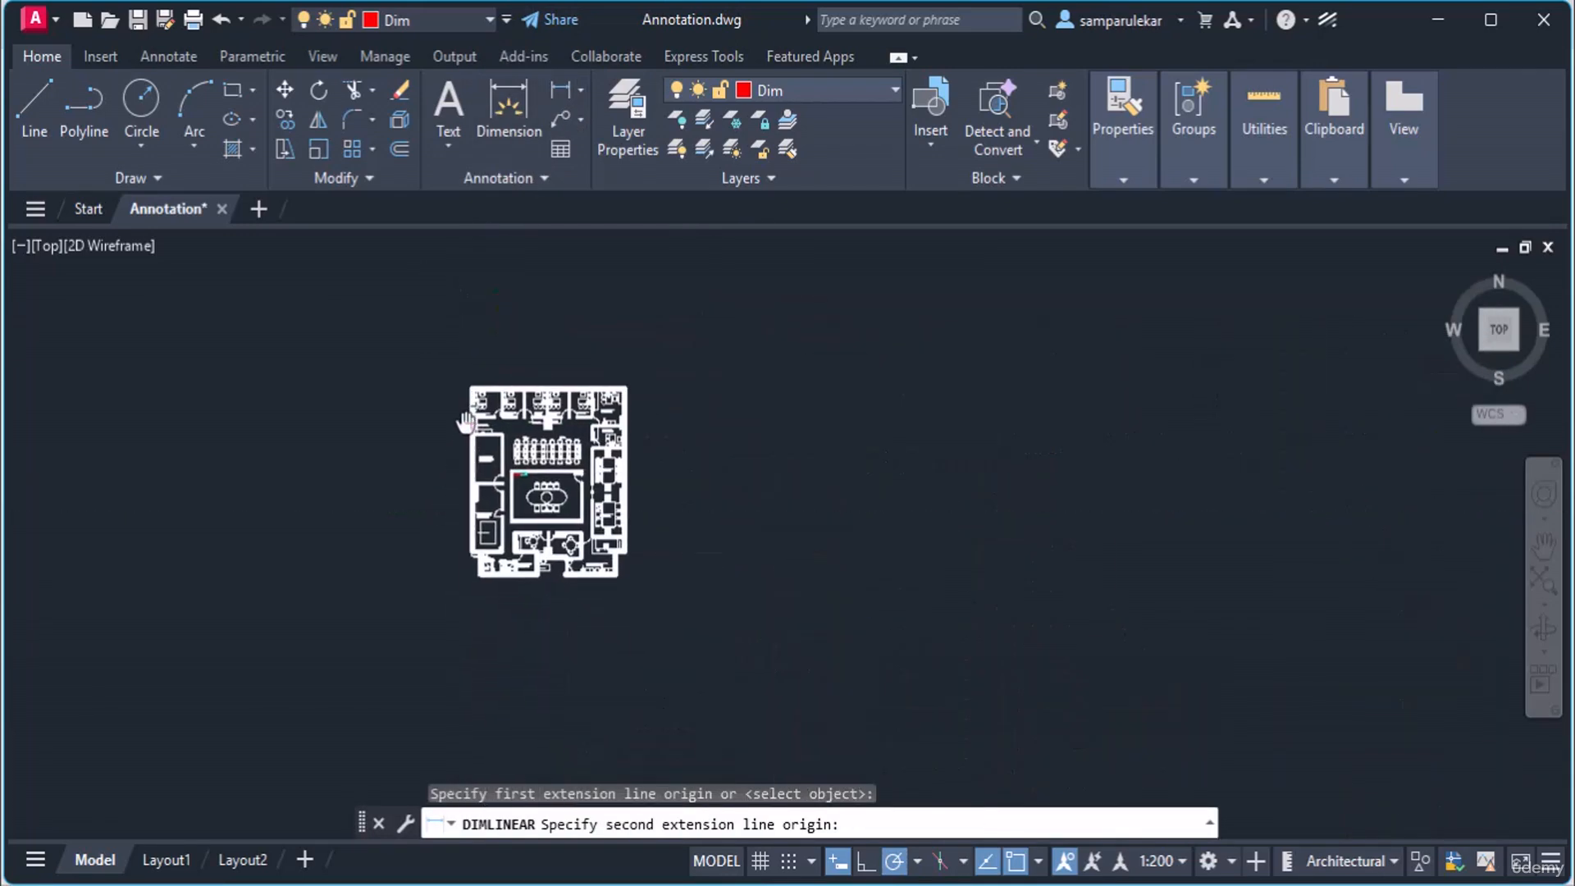
pyautogui.scroll(5, 423, 599)
pyautogui.scroll(2, 615, 394)
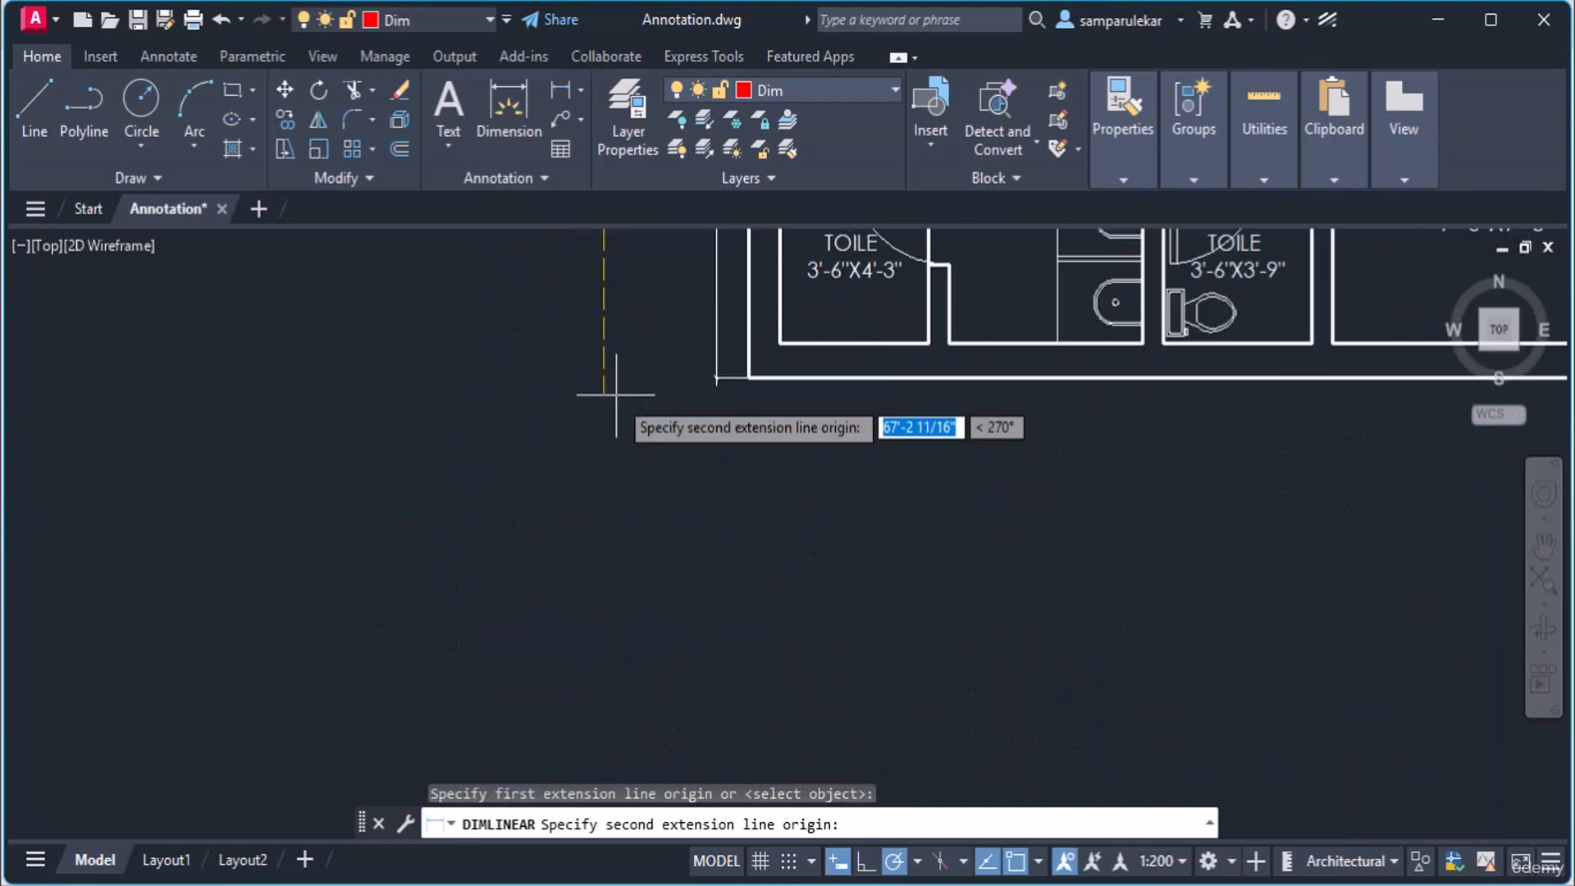
pyautogui.click(749, 378)
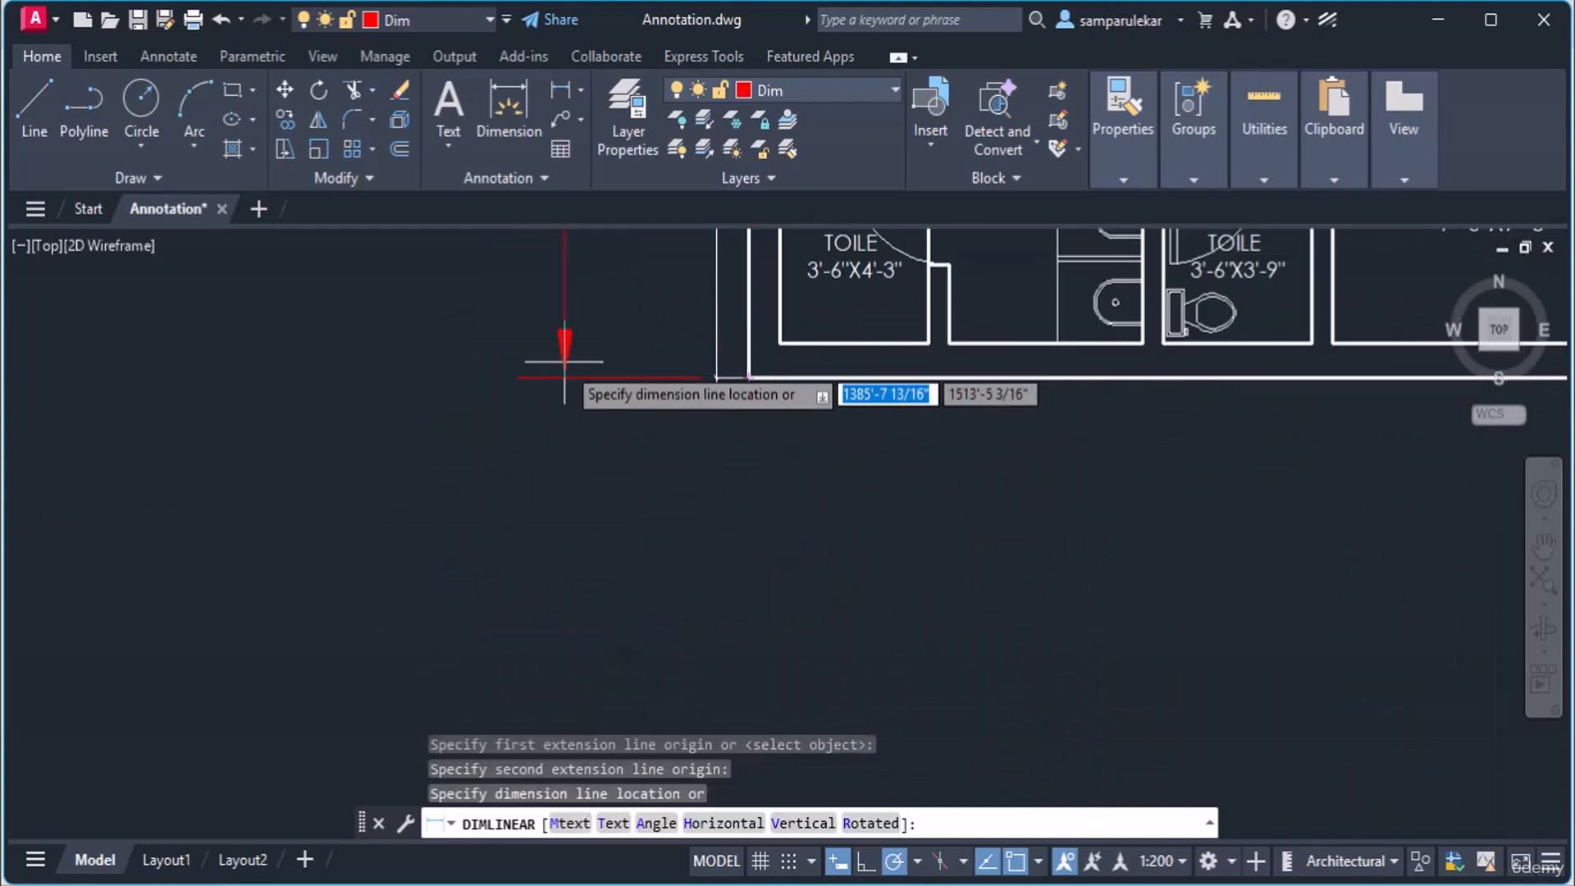
pyautogui.scroll(-8, 545, 608)
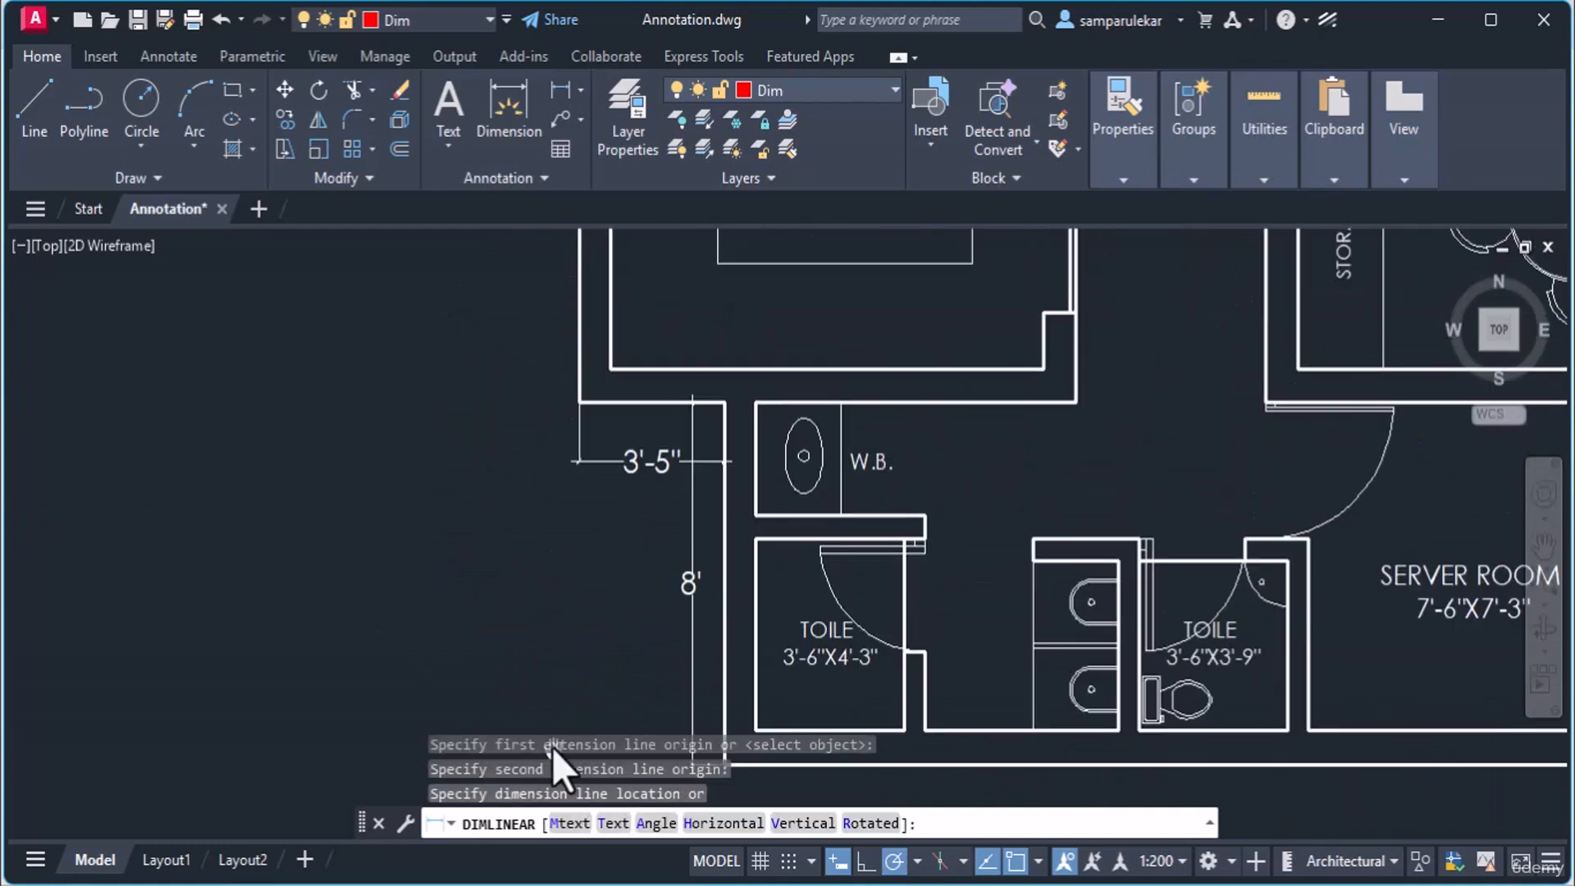
pyautogui.scroll(-4, 526, 726)
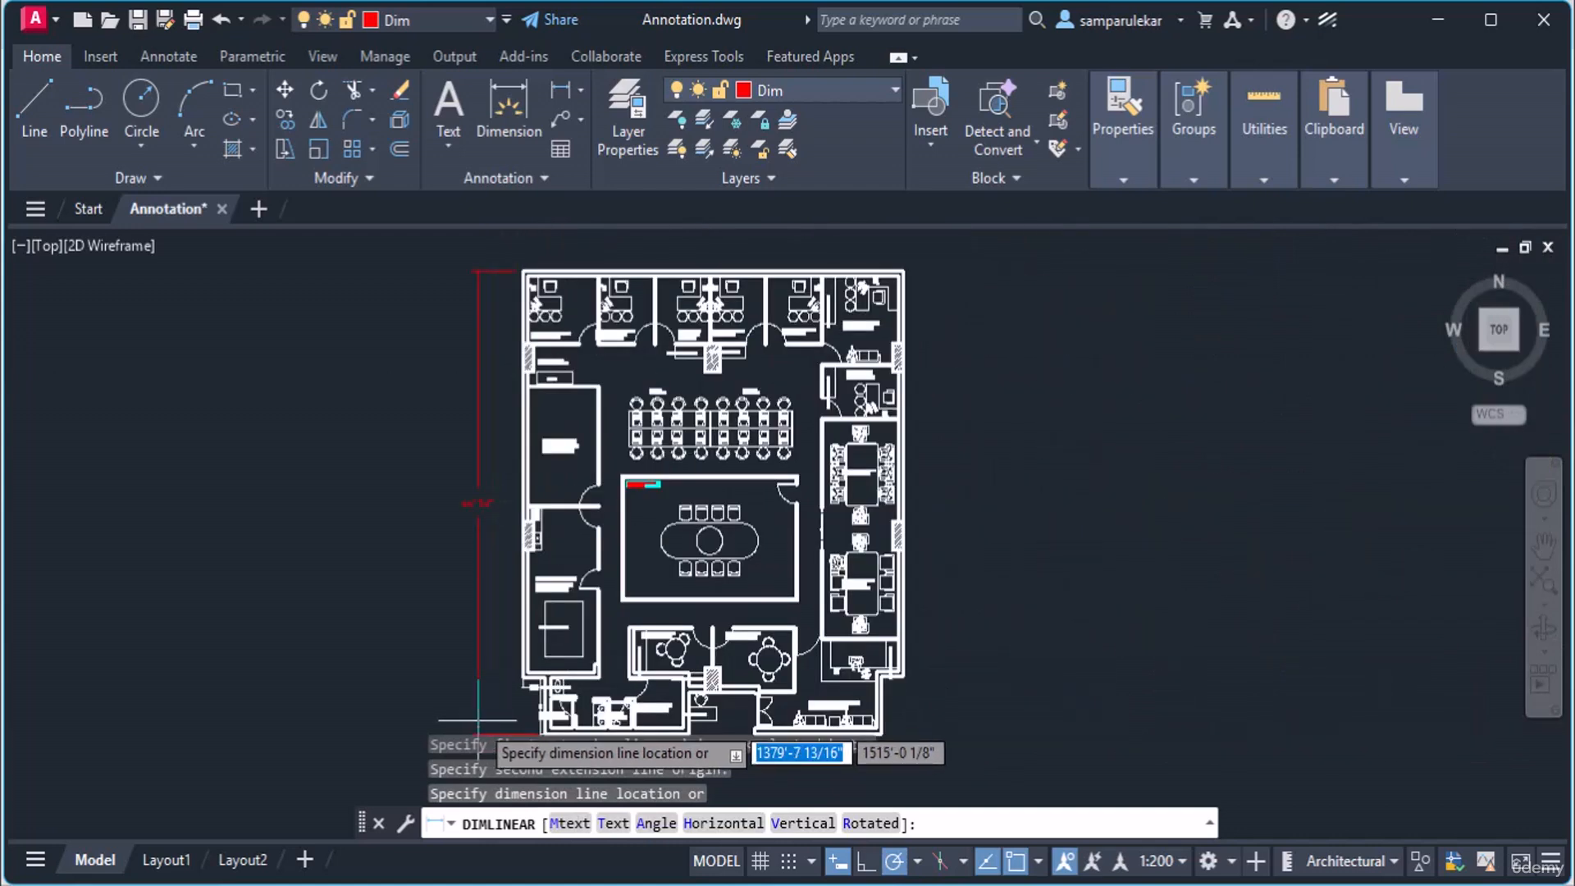
pyautogui.click(492, 718)
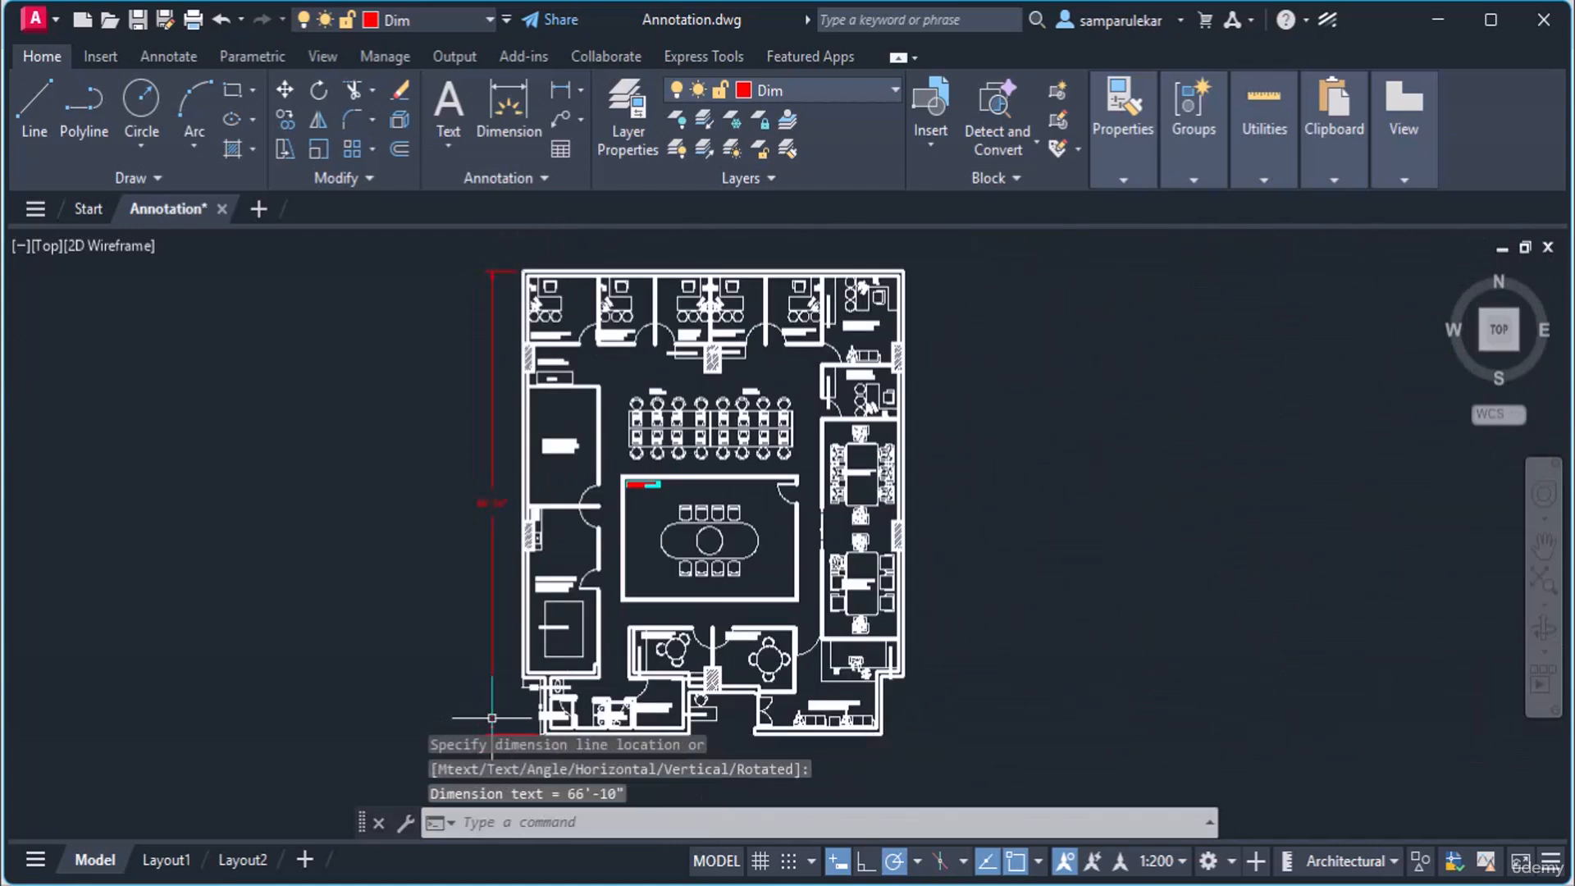
pyautogui.scroll(5, 460, 516)
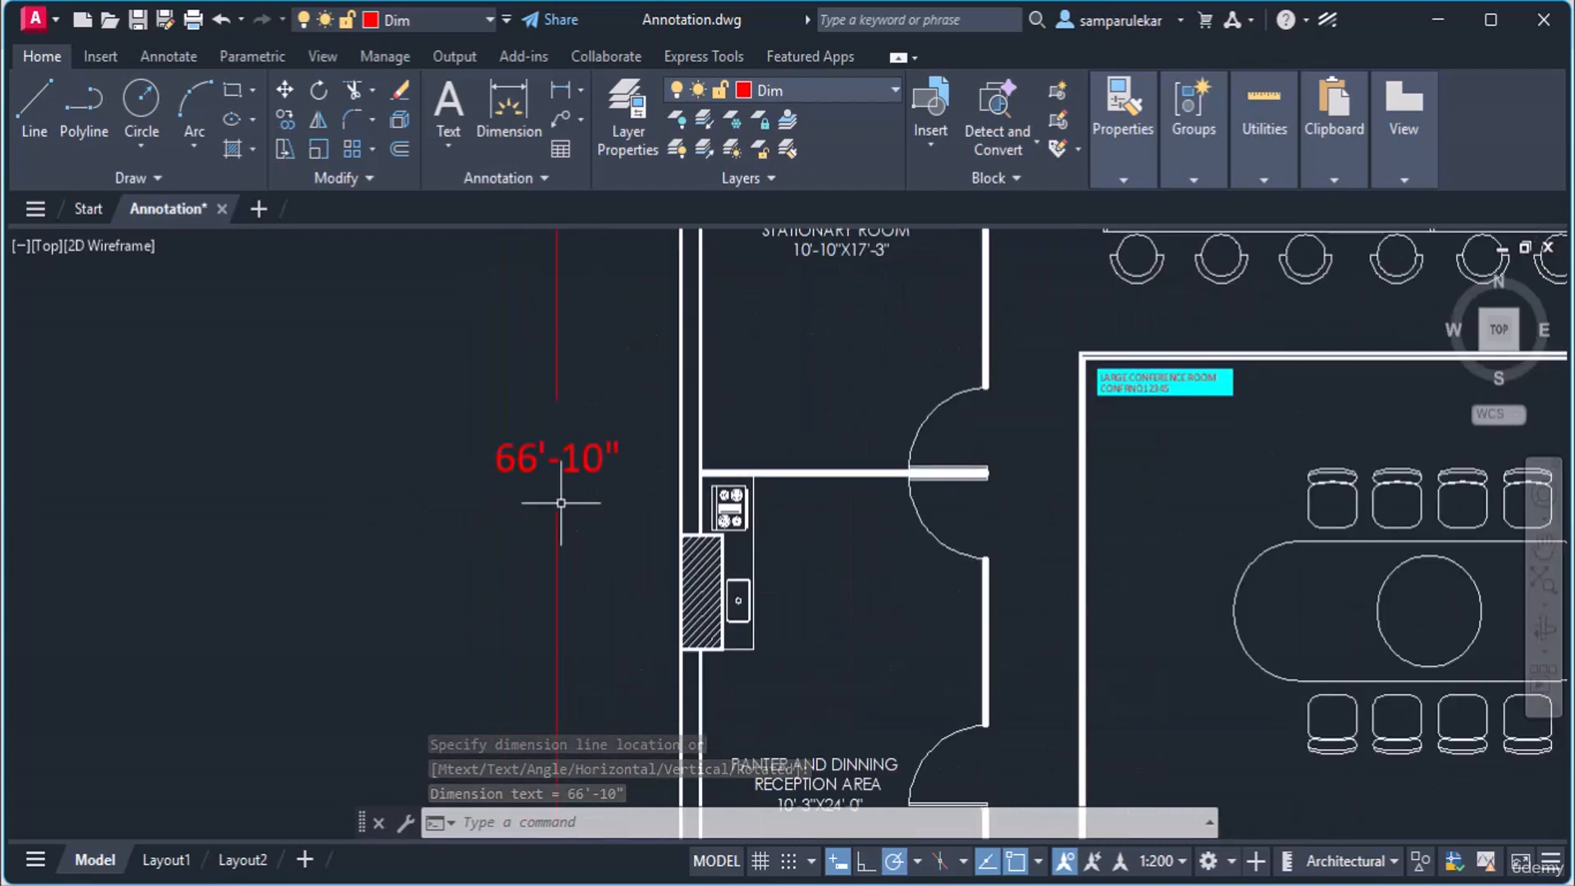
# Delete the two old dimensions, 8' and 3'-5", beside the toilet and wash basin area at the plan's southwest corner.
pyautogui.scroll(-6, 562, 503)
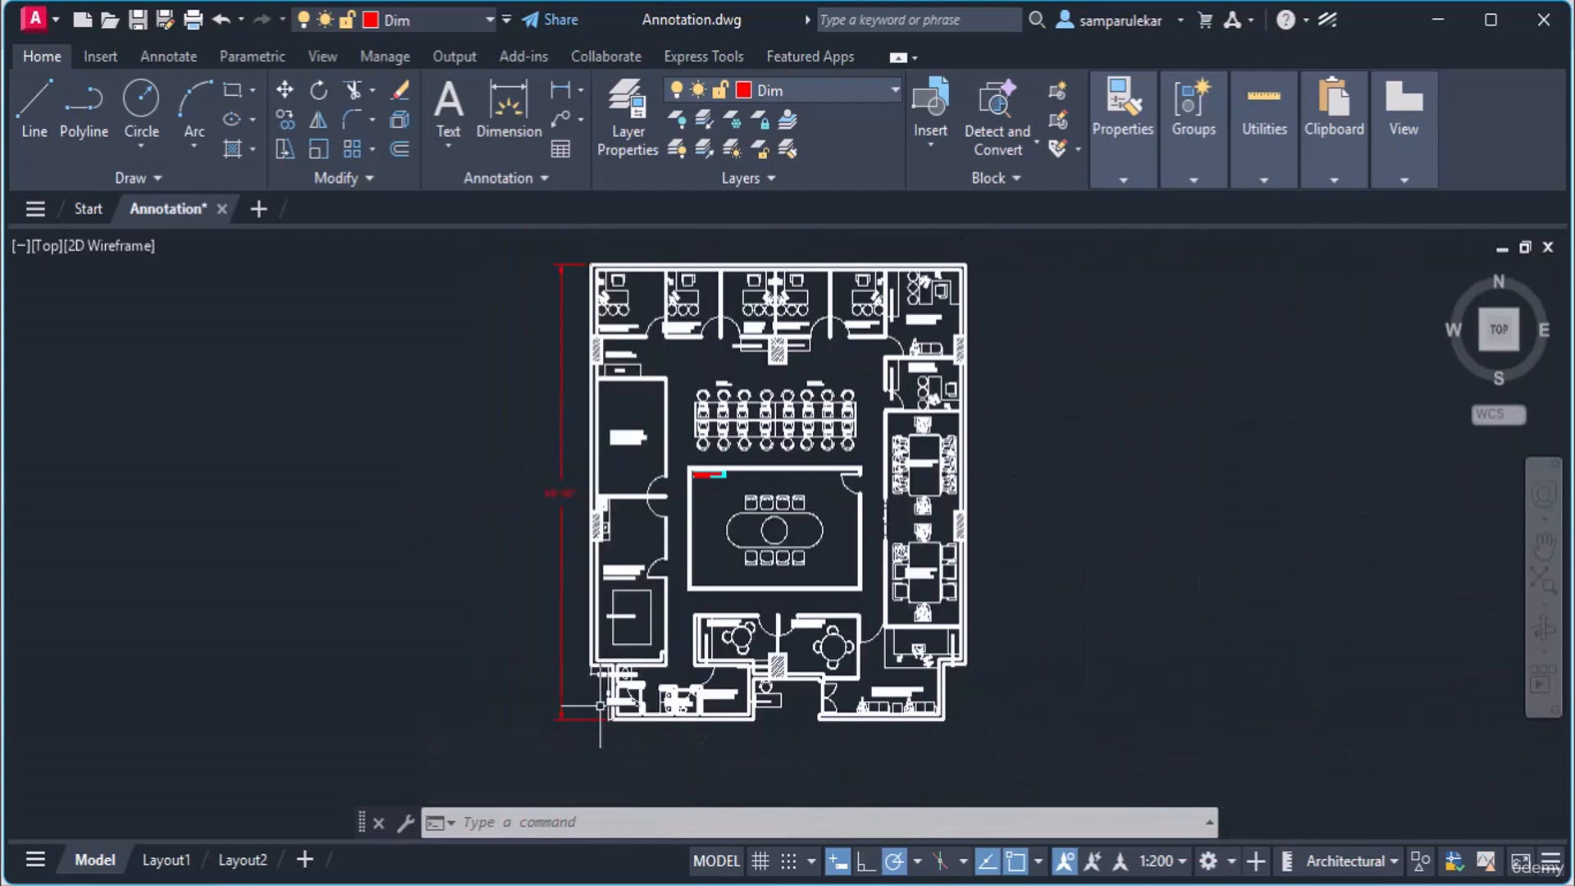
pyautogui.scroll(6, 599, 673)
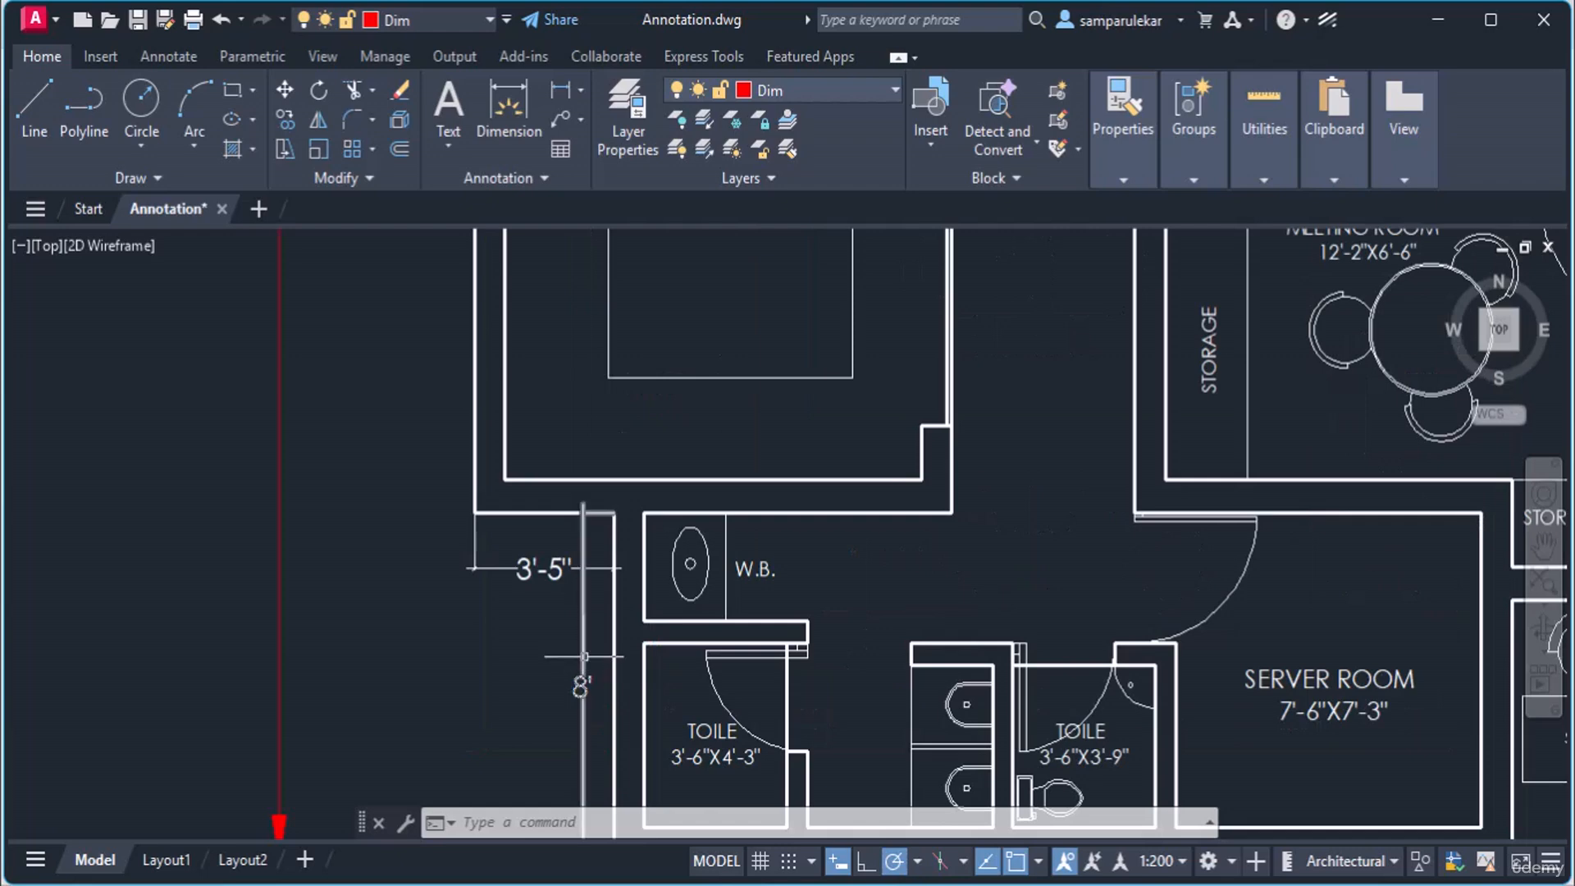
pyautogui.click(583, 656)
pyautogui.press('Delete')
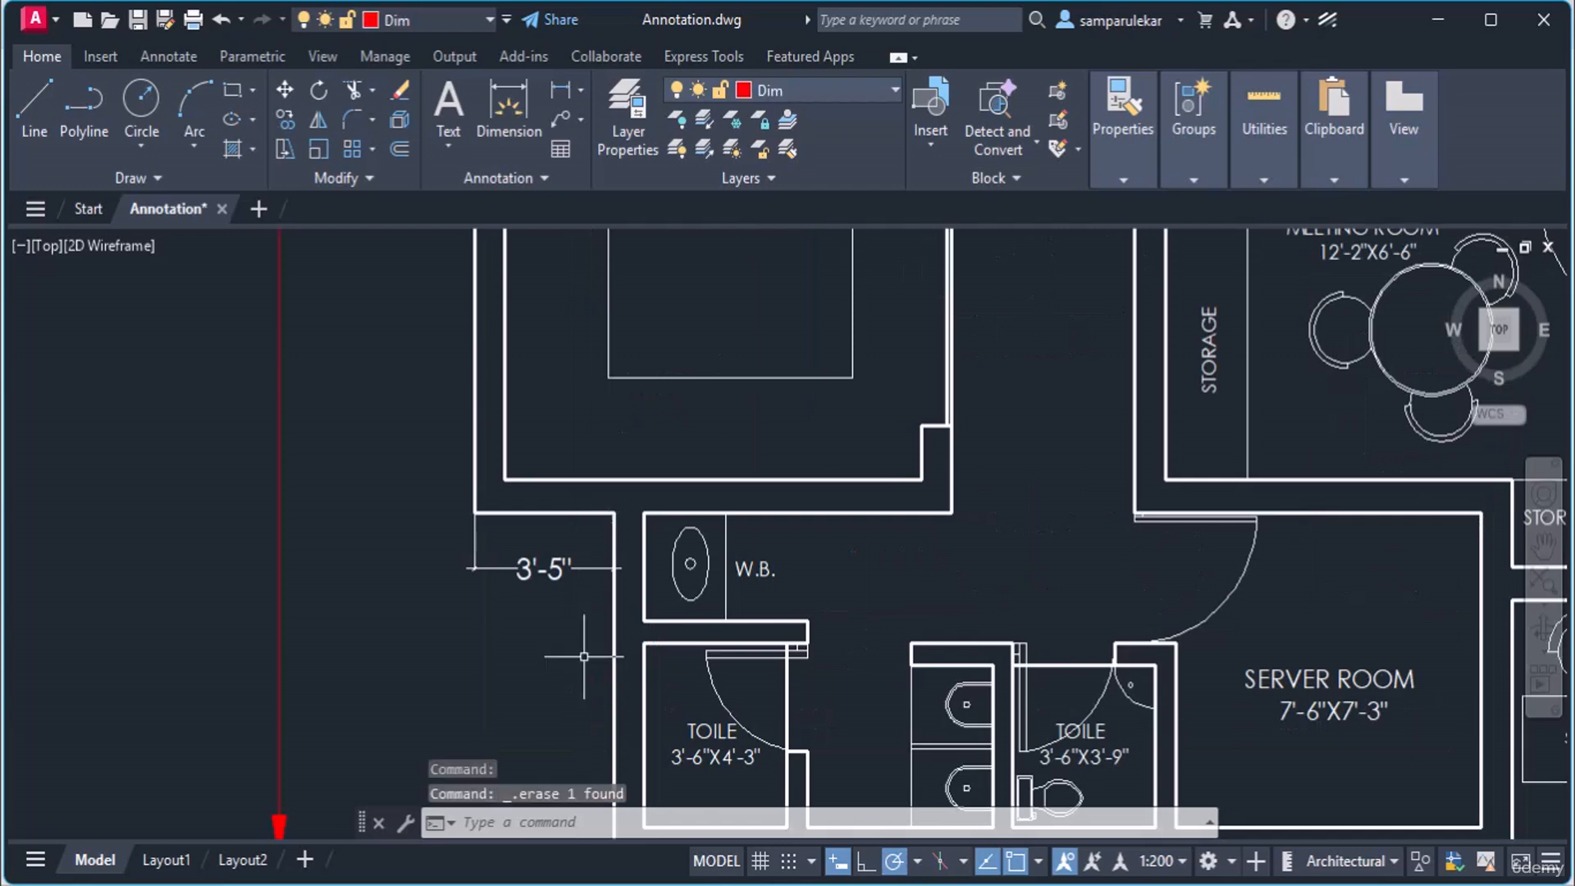
pyautogui.click(595, 569)
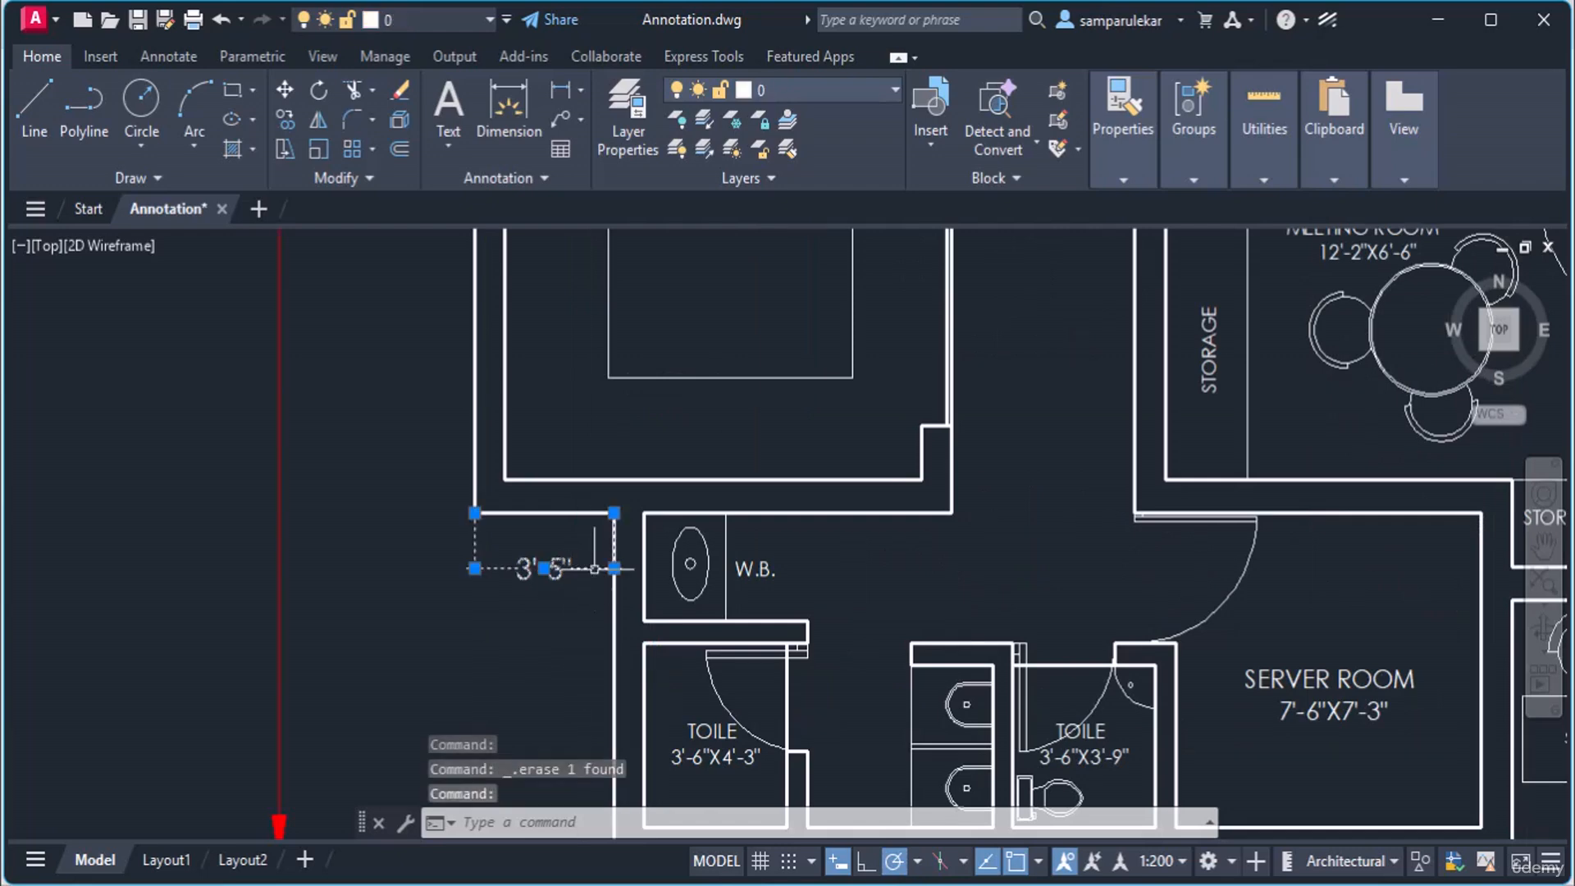
pyautogui.press('Delete')
# Add a horizontal linear dimension for the office plan's overall width, placed above the north exterior wall.
pyautogui.scroll(-5, 575, 574)
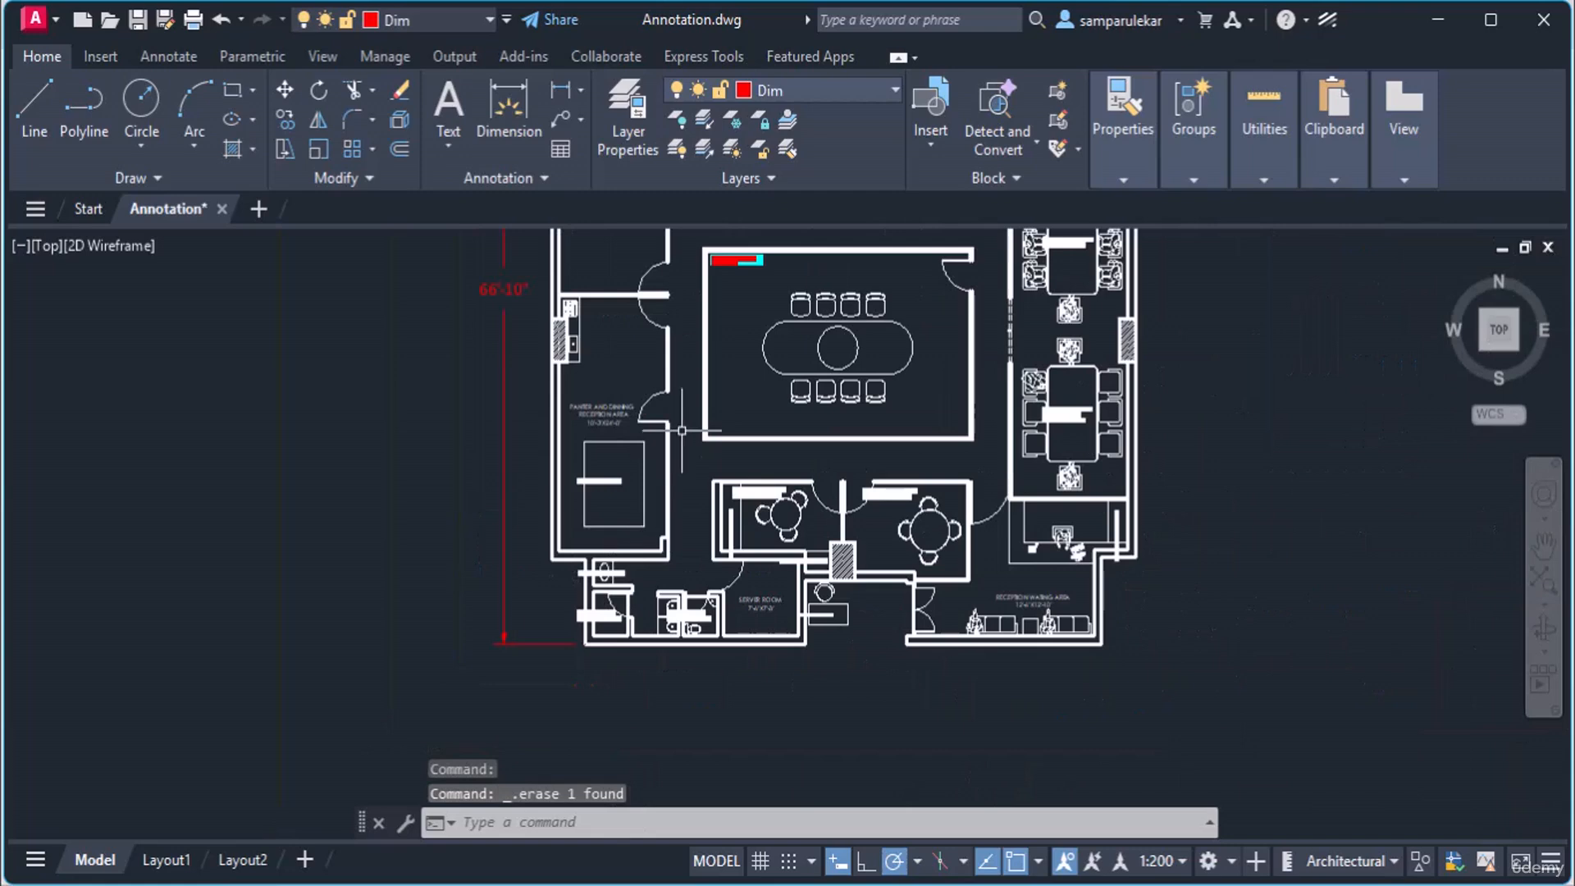
pyautogui.scroll(-4, 710, 606)
pyautogui.scroll(3, 701, 353)
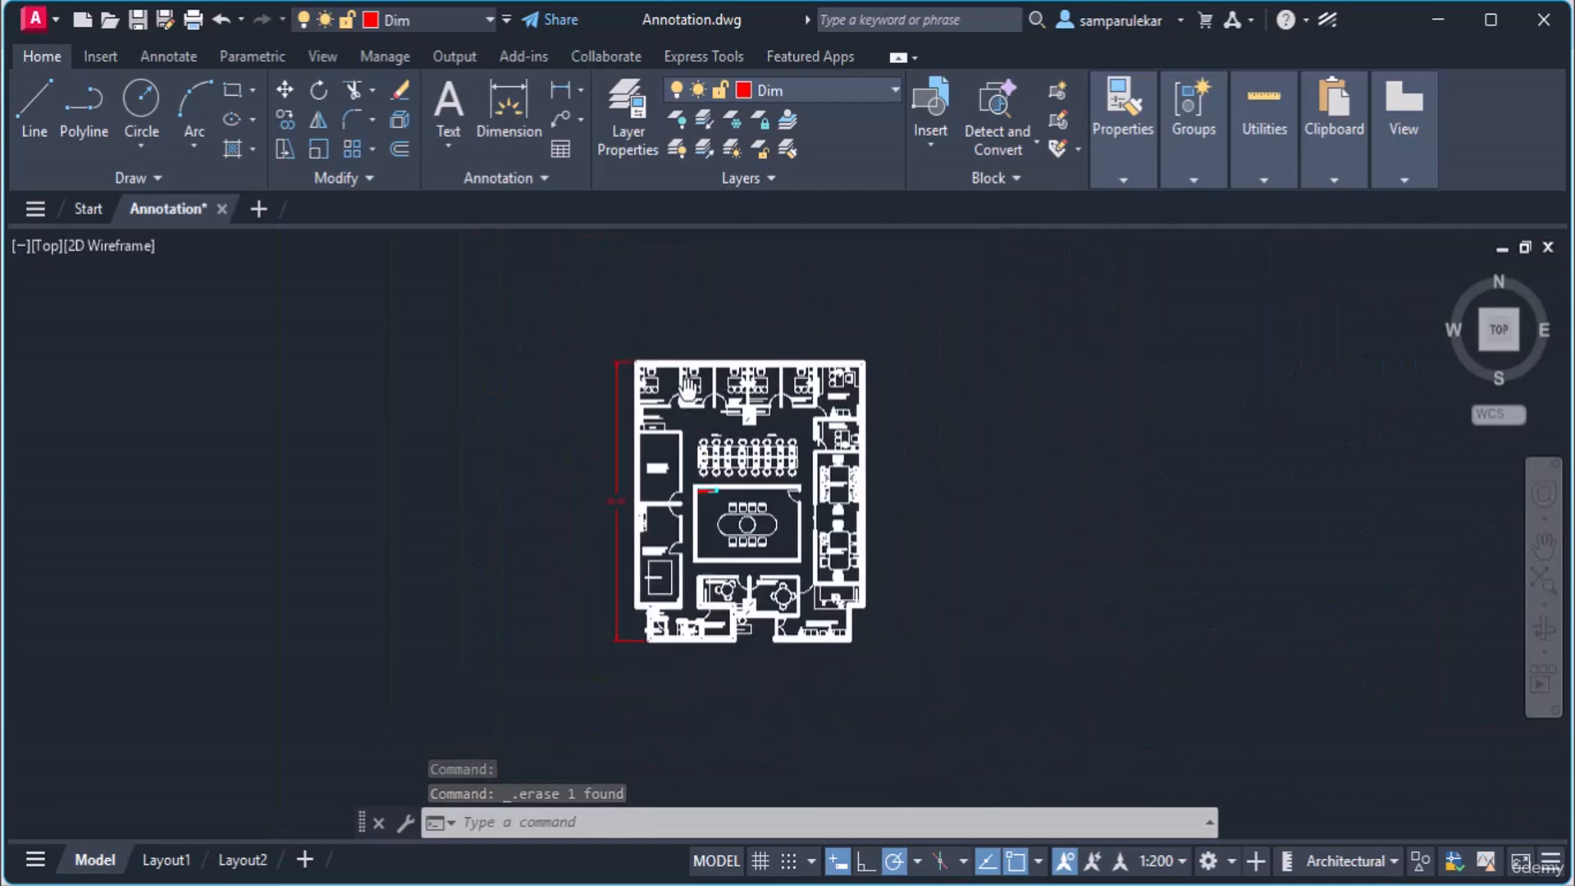
pyautogui.moveTo(678, 381); pyautogui.dragTo(672, 425, button='middle')
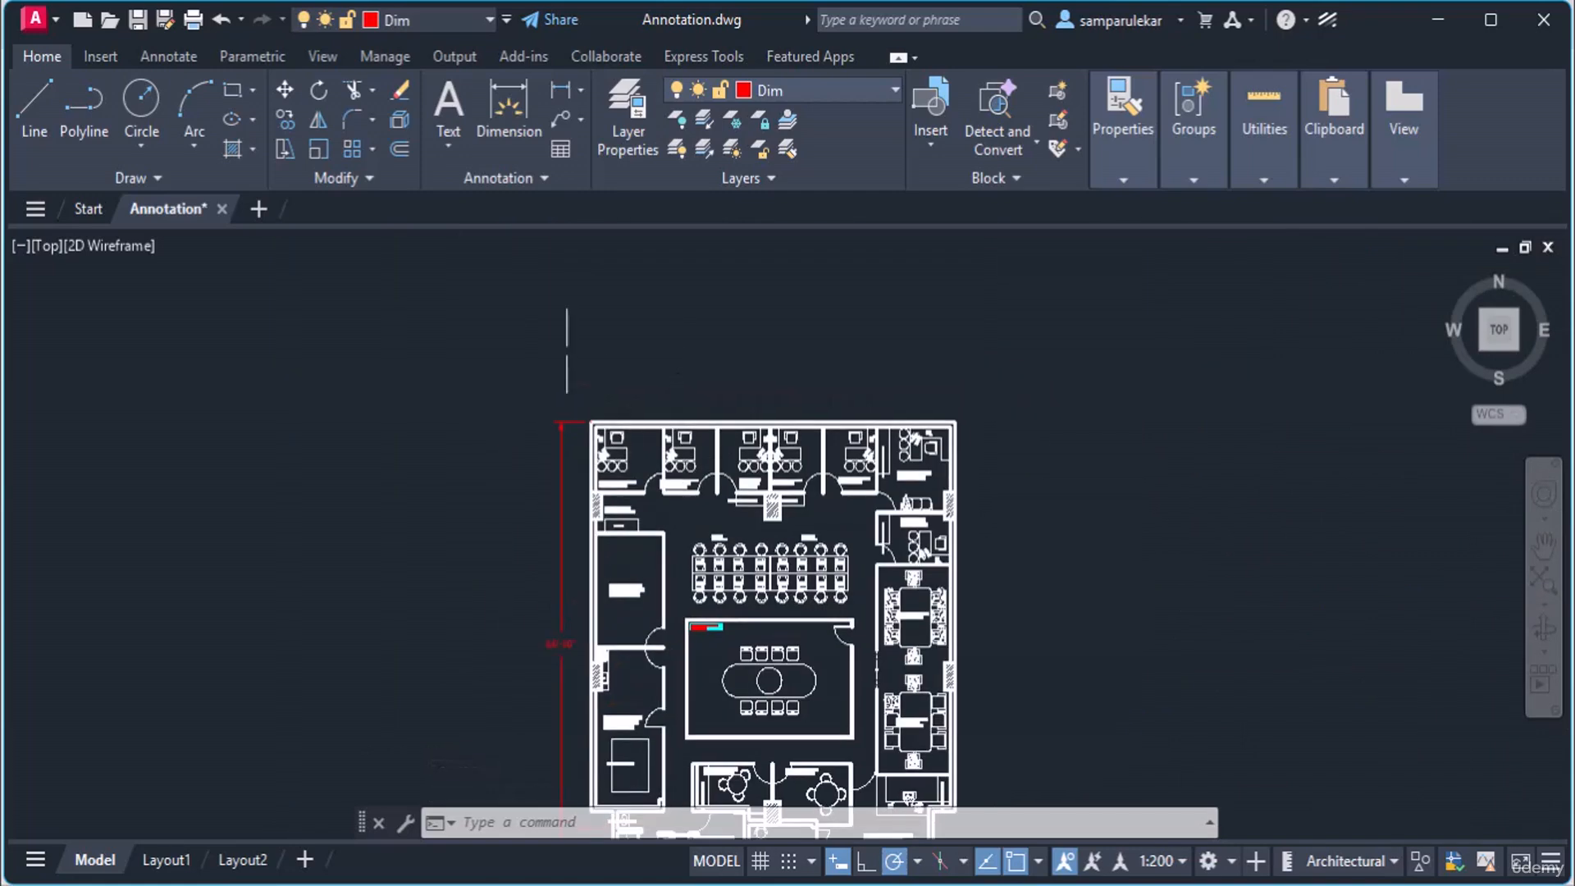
pyautogui.click(544, 101)
pyautogui.scroll(5, 590, 406)
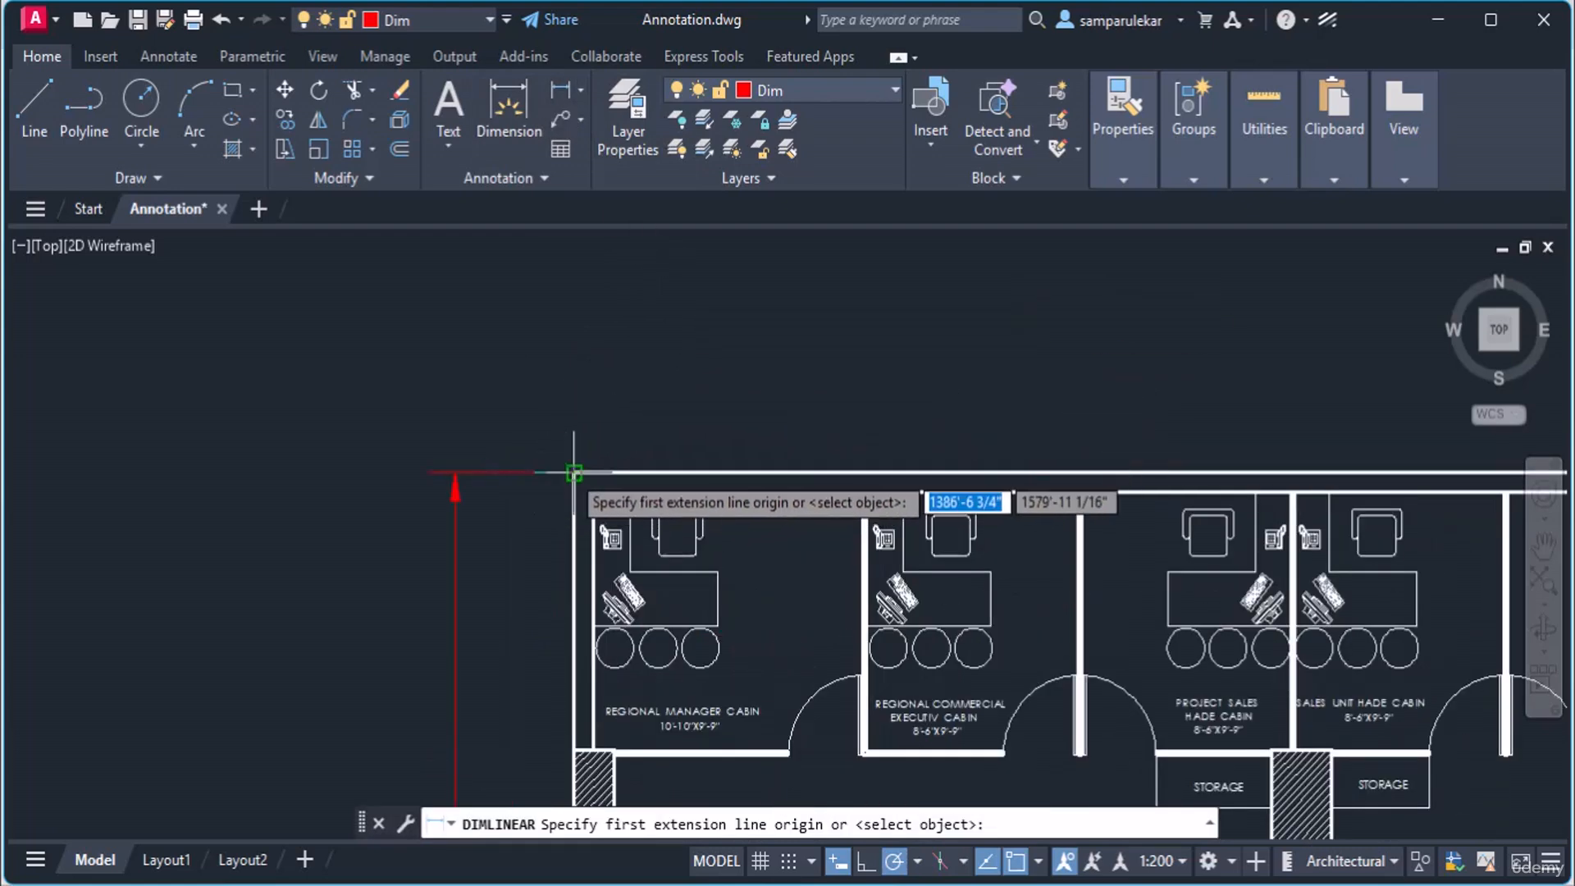
pyautogui.click(574, 474)
pyautogui.scroll(-4, 1014, 480)
pyautogui.moveTo(1050, 500); pyautogui.dragTo(573, 528, button='middle')
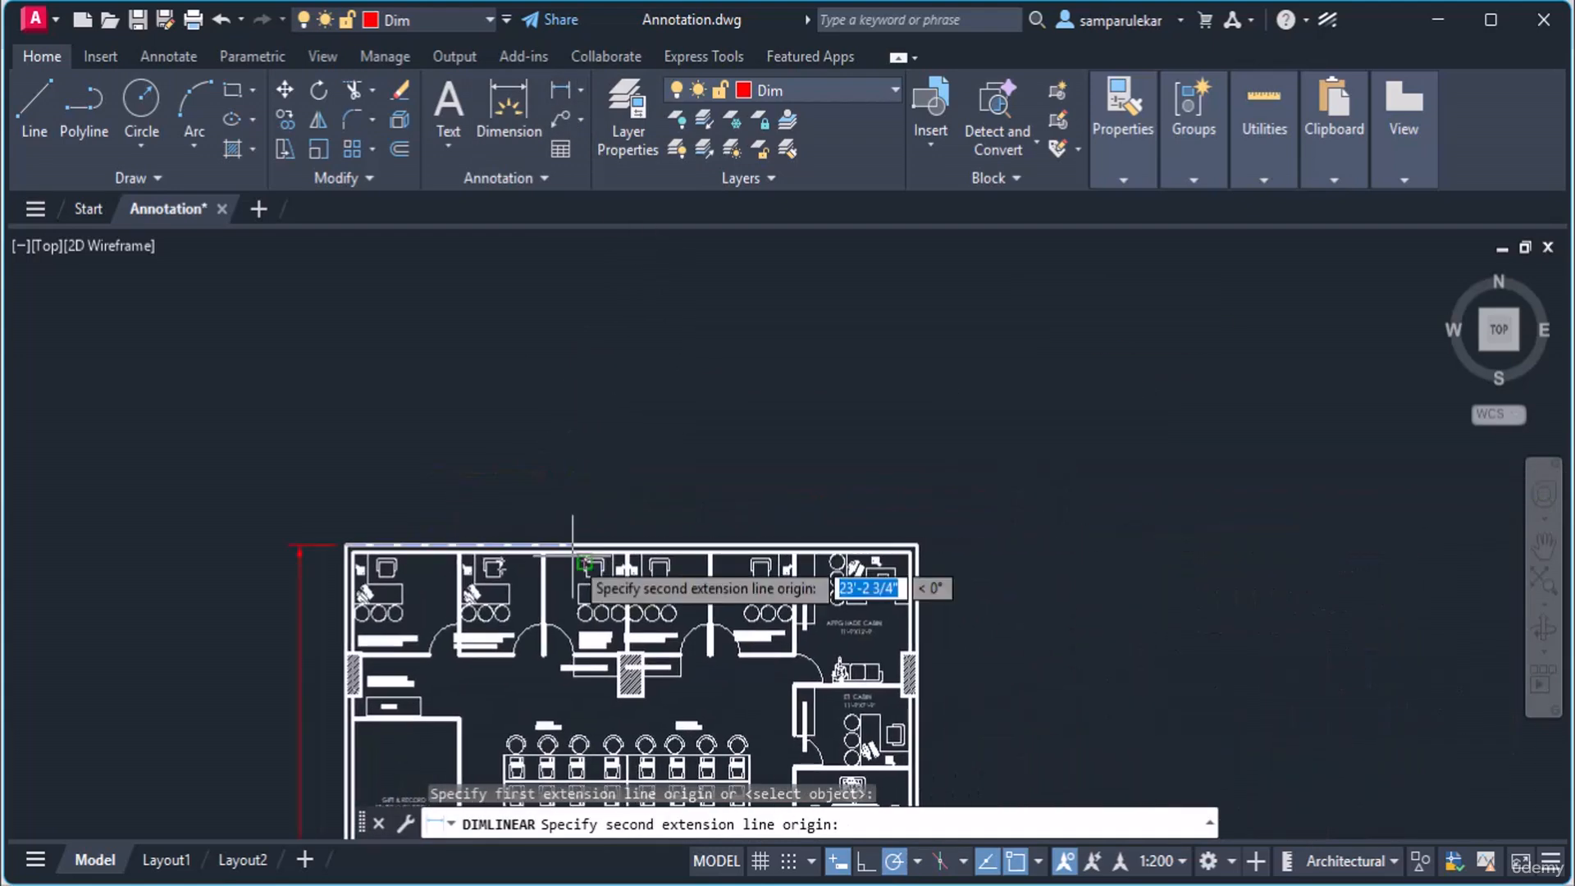
pyautogui.scroll(2, 922, 528)
pyautogui.click(911, 543)
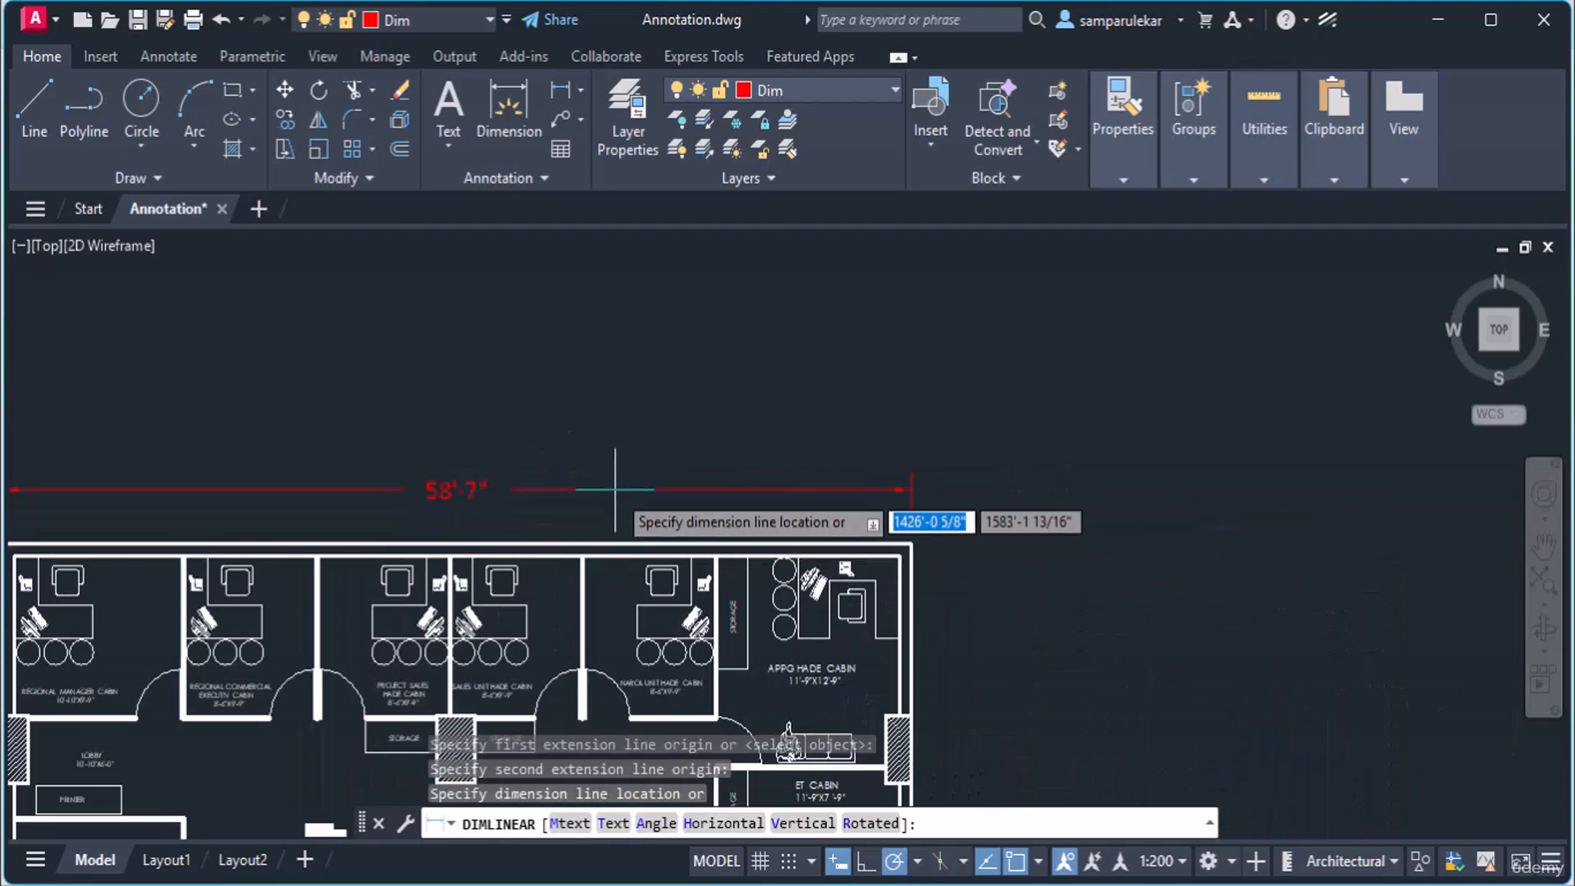
pyautogui.moveTo(621, 492); pyautogui.dragTo(889, 423, button='middle')
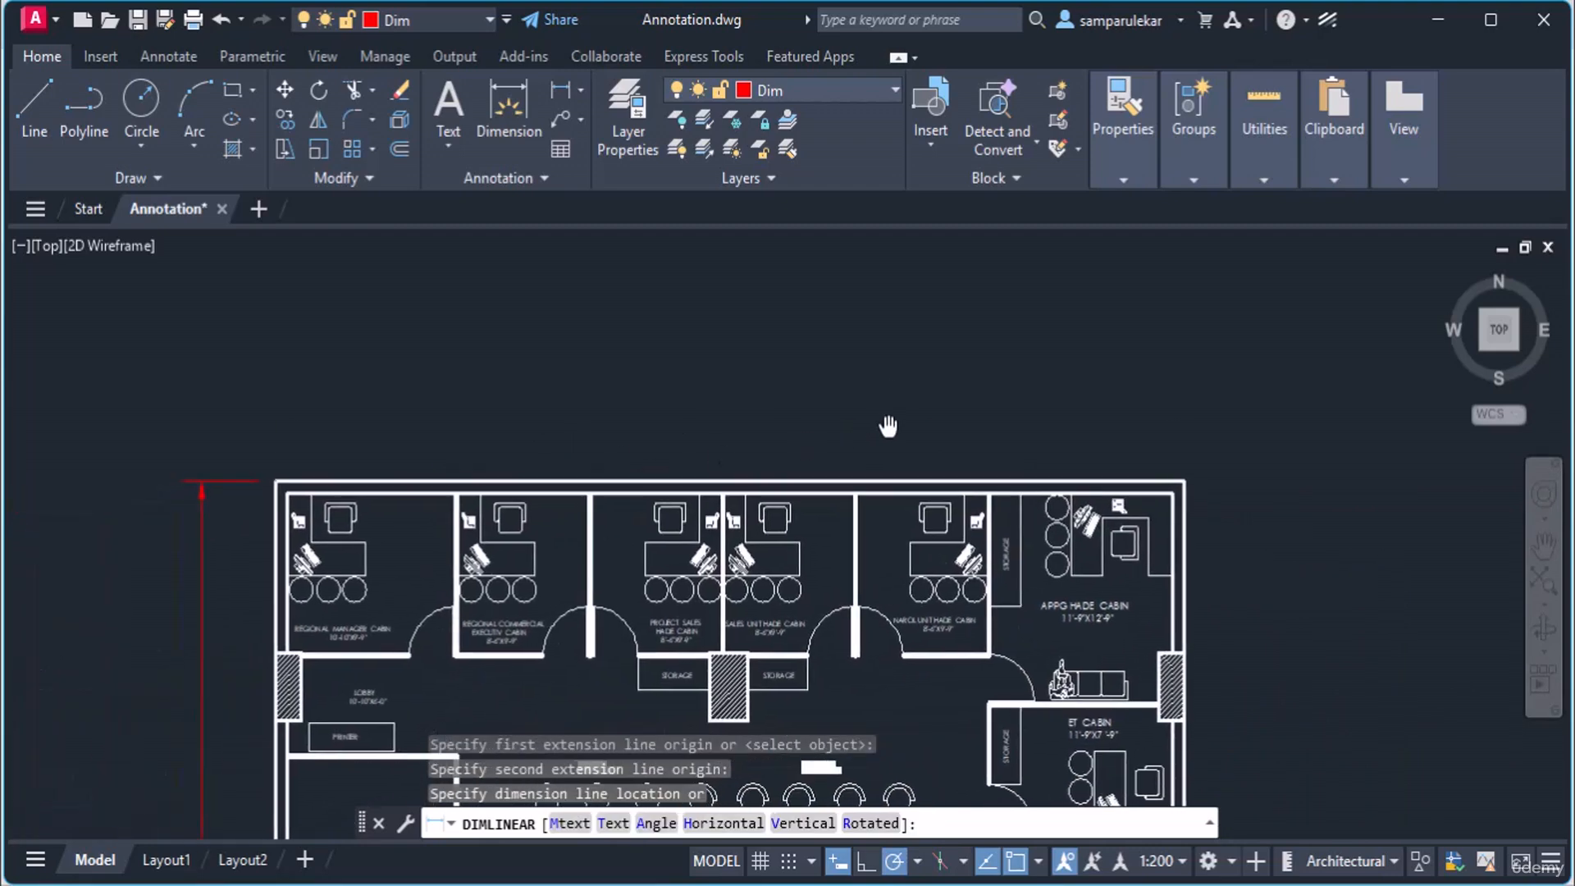
pyautogui.click(681, 412)
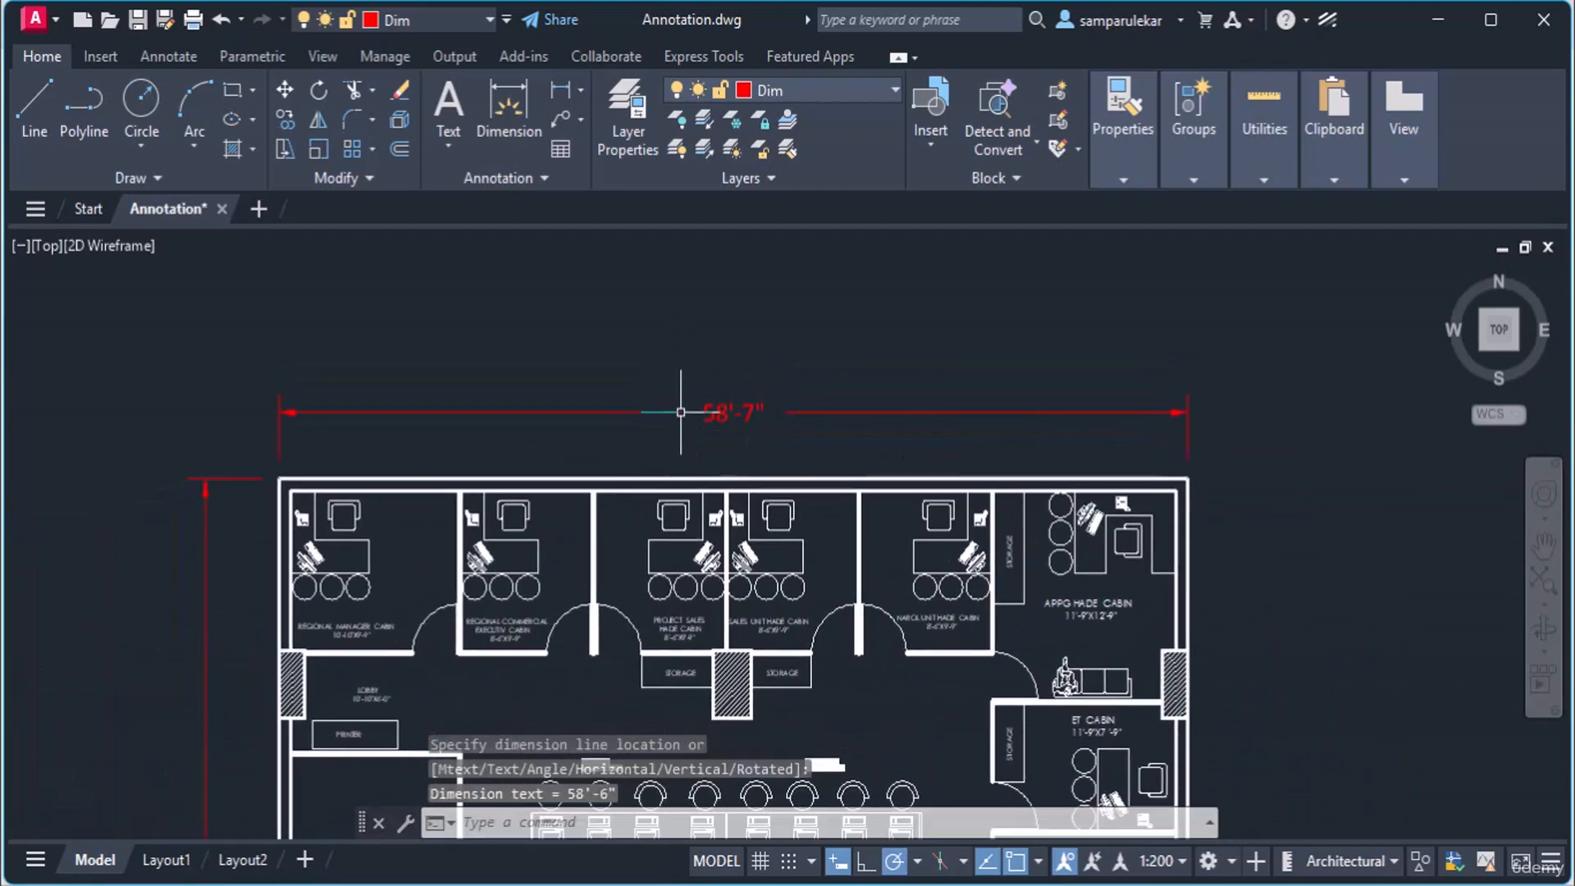
# Inspect how the new overall width and height dimensions display in the office plan viewport on Layout1.
pyautogui.scroll(-3, 712, 493)
pyautogui.moveTo(714, 657); pyautogui.dragTo(724, 455, button='middle')
pyautogui.scroll(-2, 725, 454)
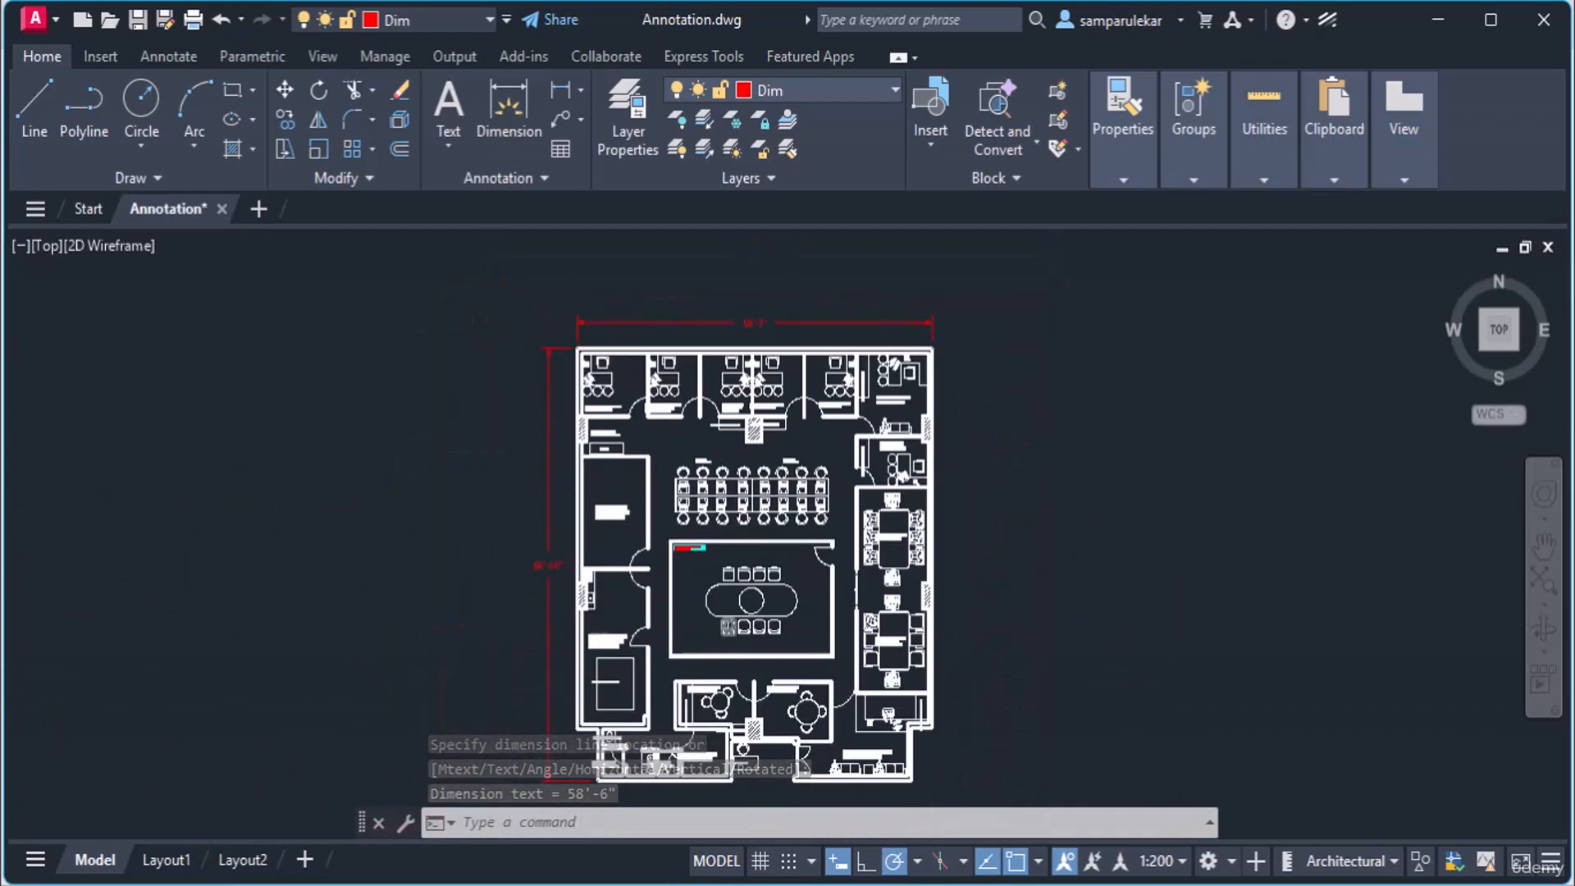
pyautogui.moveTo(726, 648); pyautogui.dragTo(729, 616, button='middle')
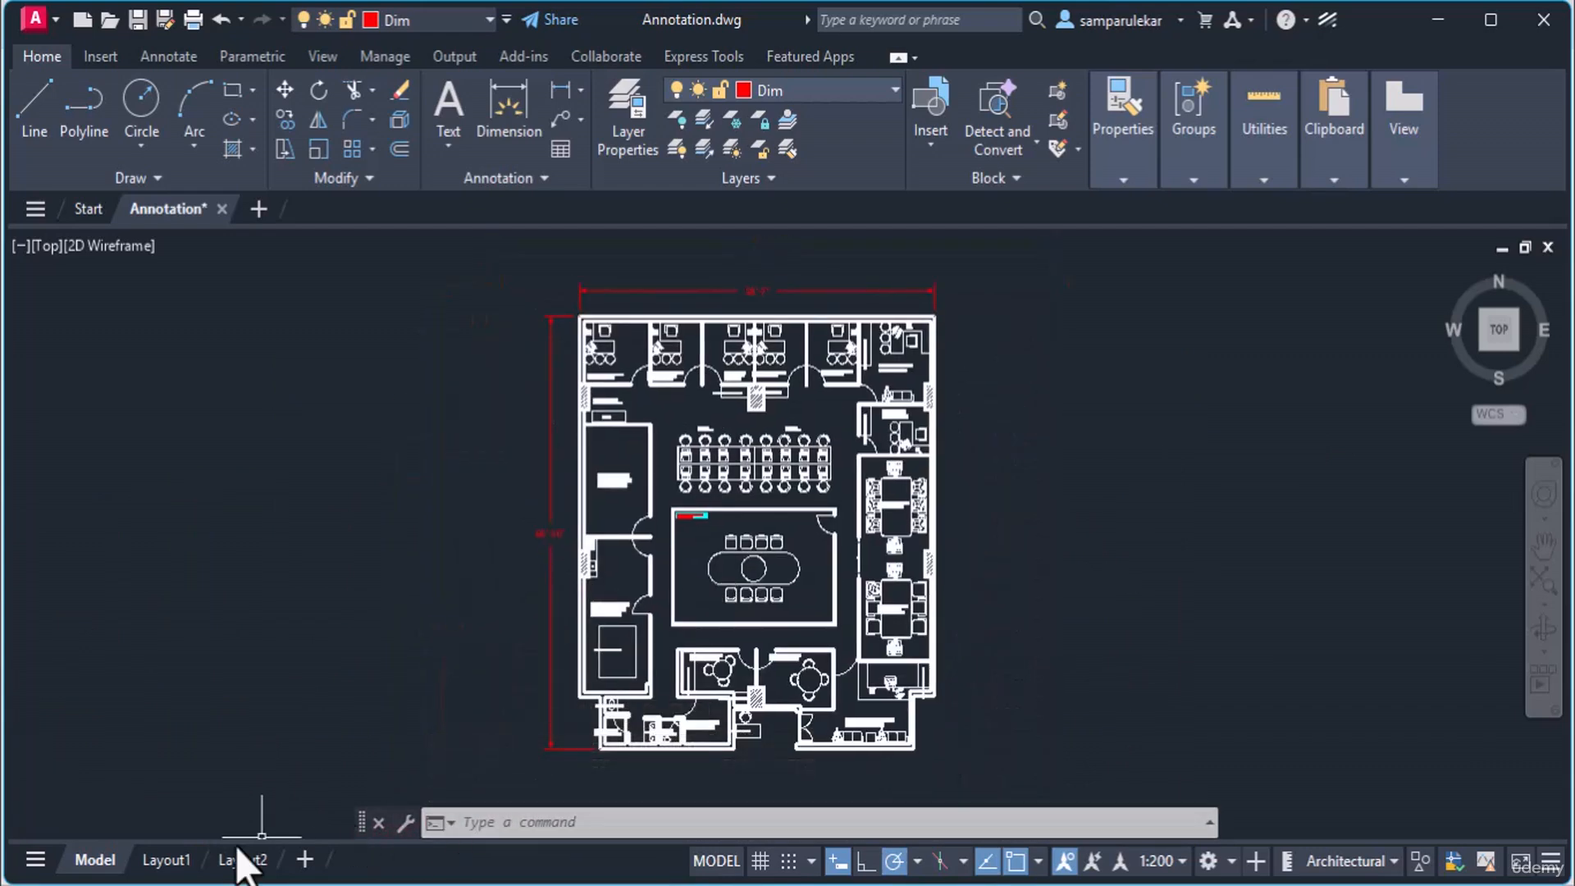
pyautogui.click(153, 862)
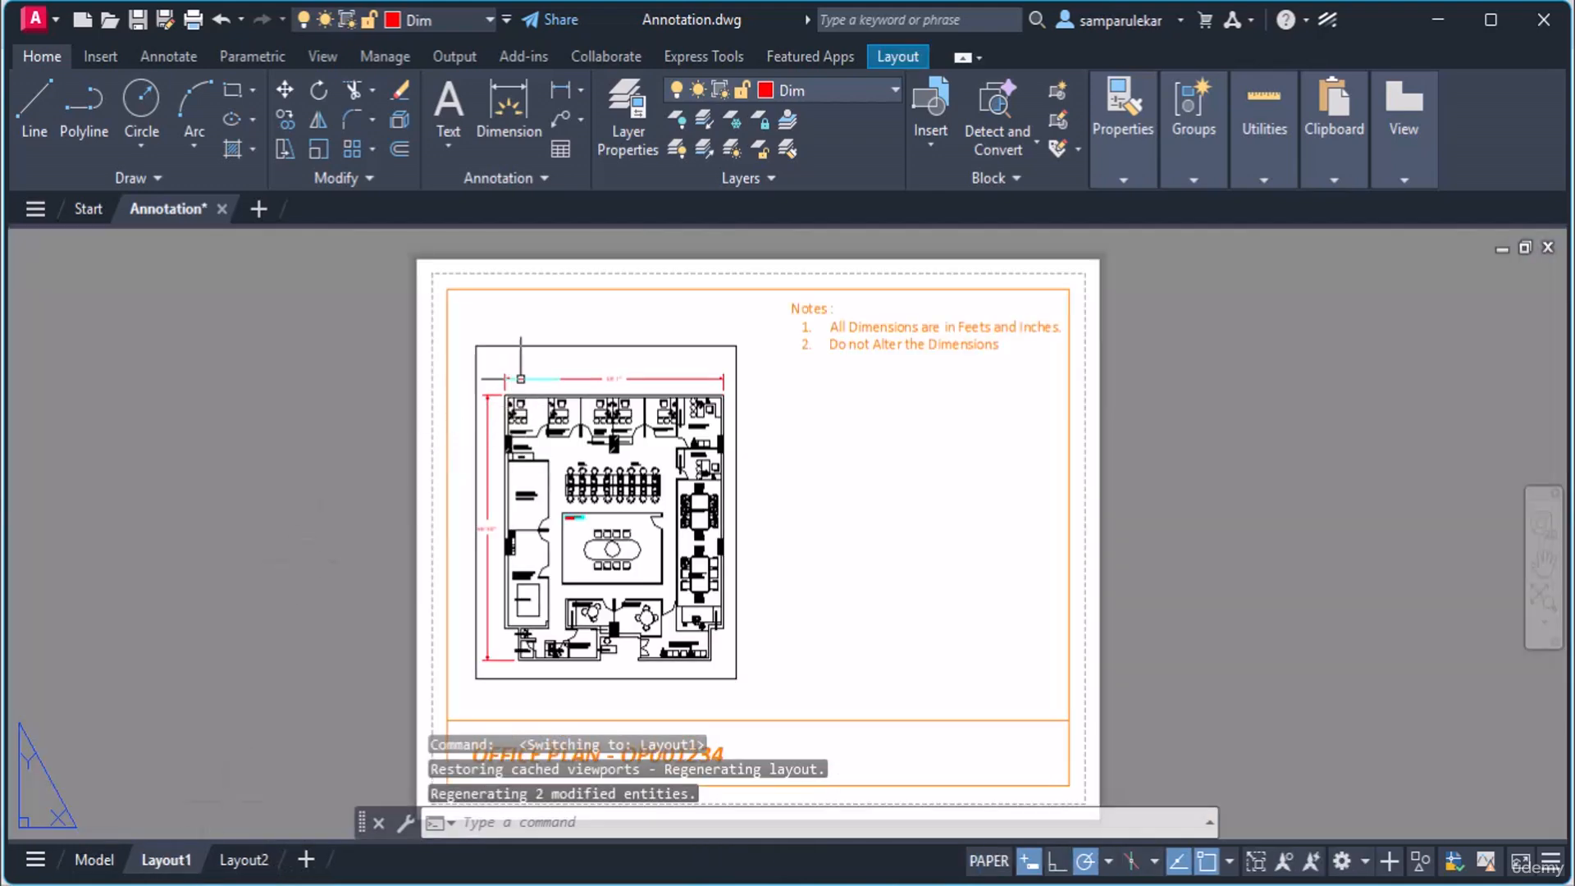
pyautogui.scroll(3, 599, 375)
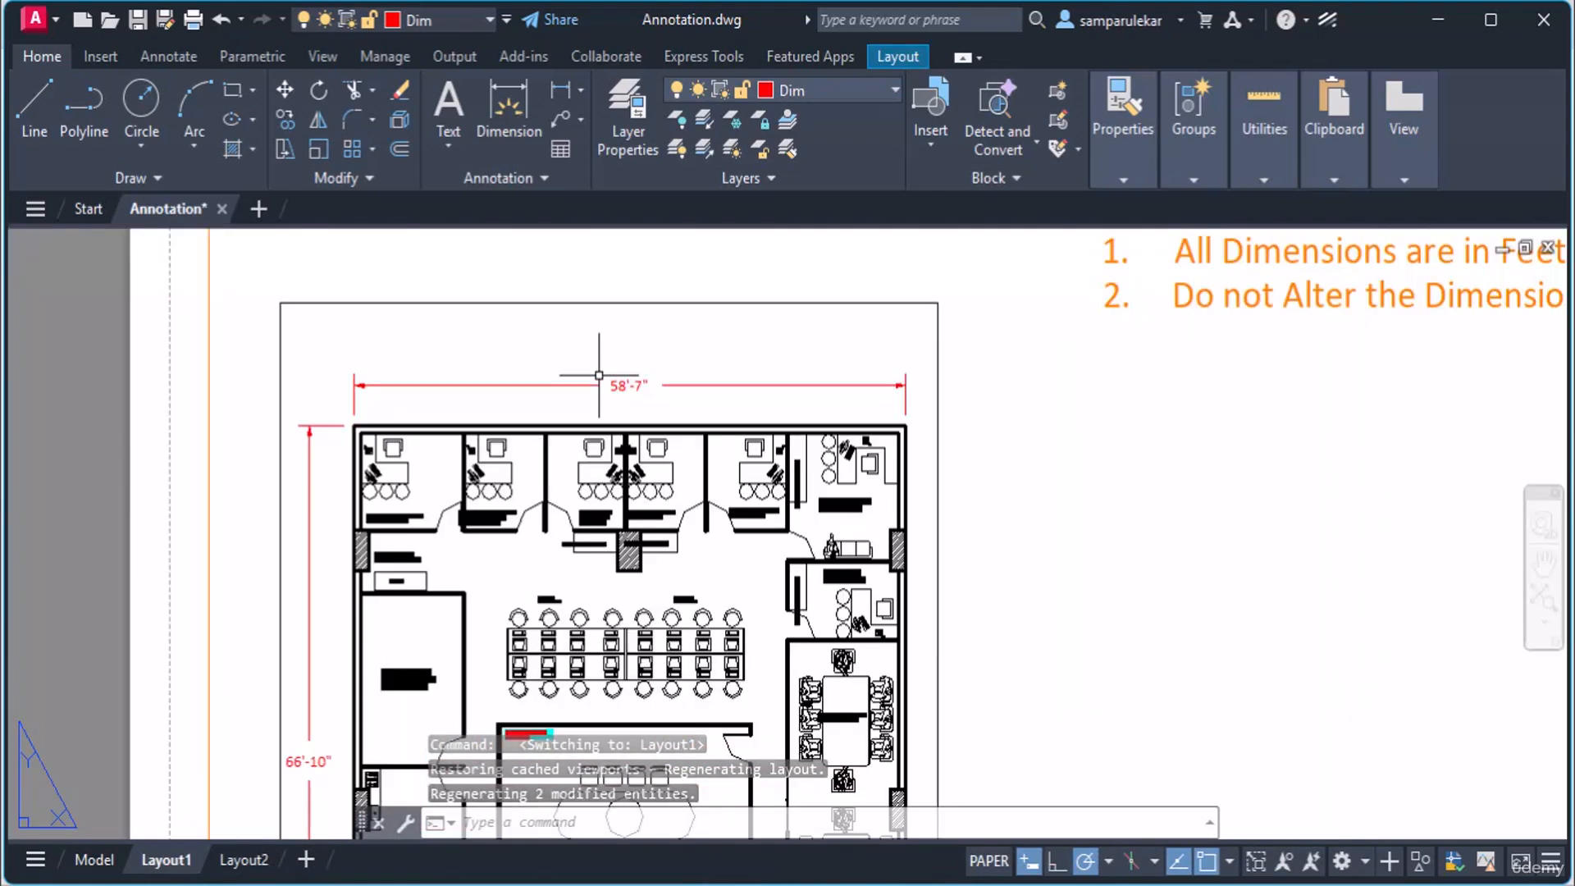
pyautogui.scroll(-3, 599, 375)
pyautogui.scroll(3, 599, 375)
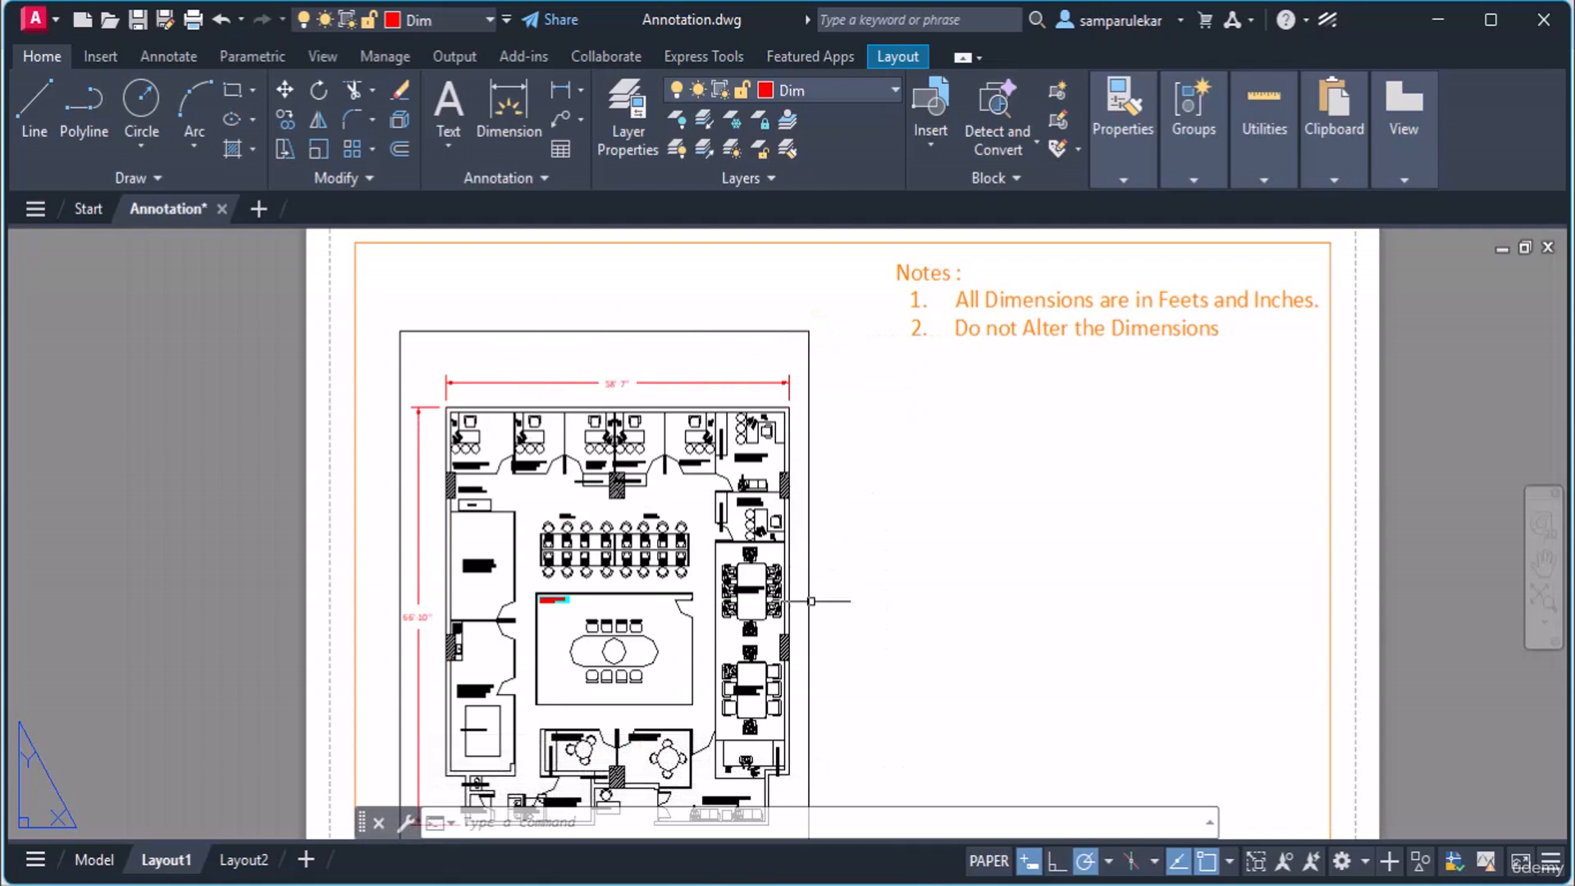
# Compare the office plan viewport's scale on Layout1 with the annotation scale in model space.
pyautogui.click(808, 407)
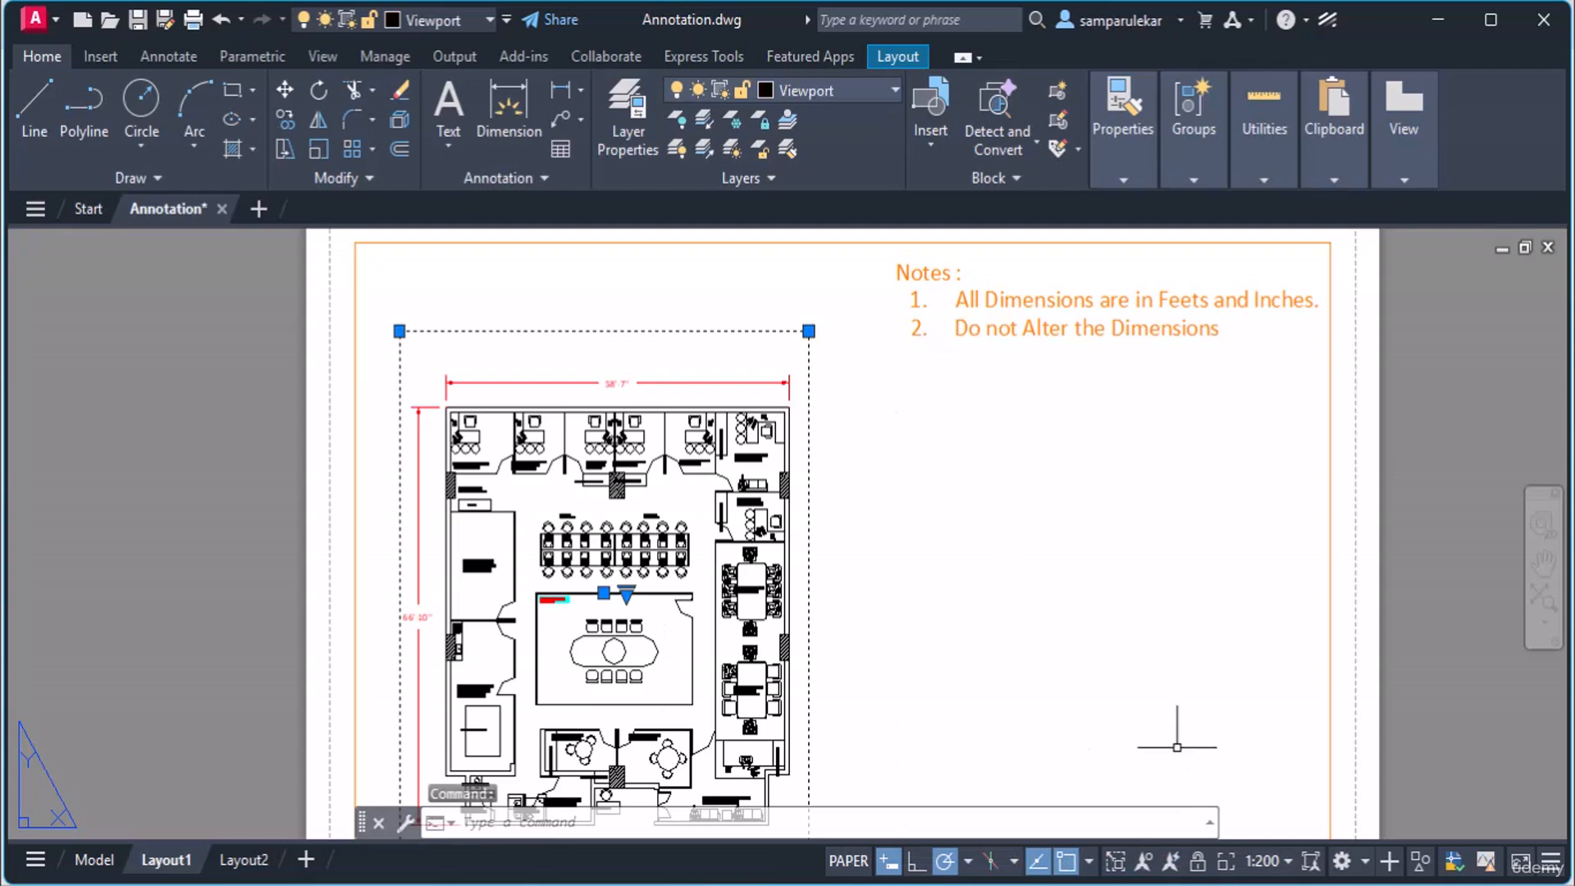
pyautogui.click(96, 860)
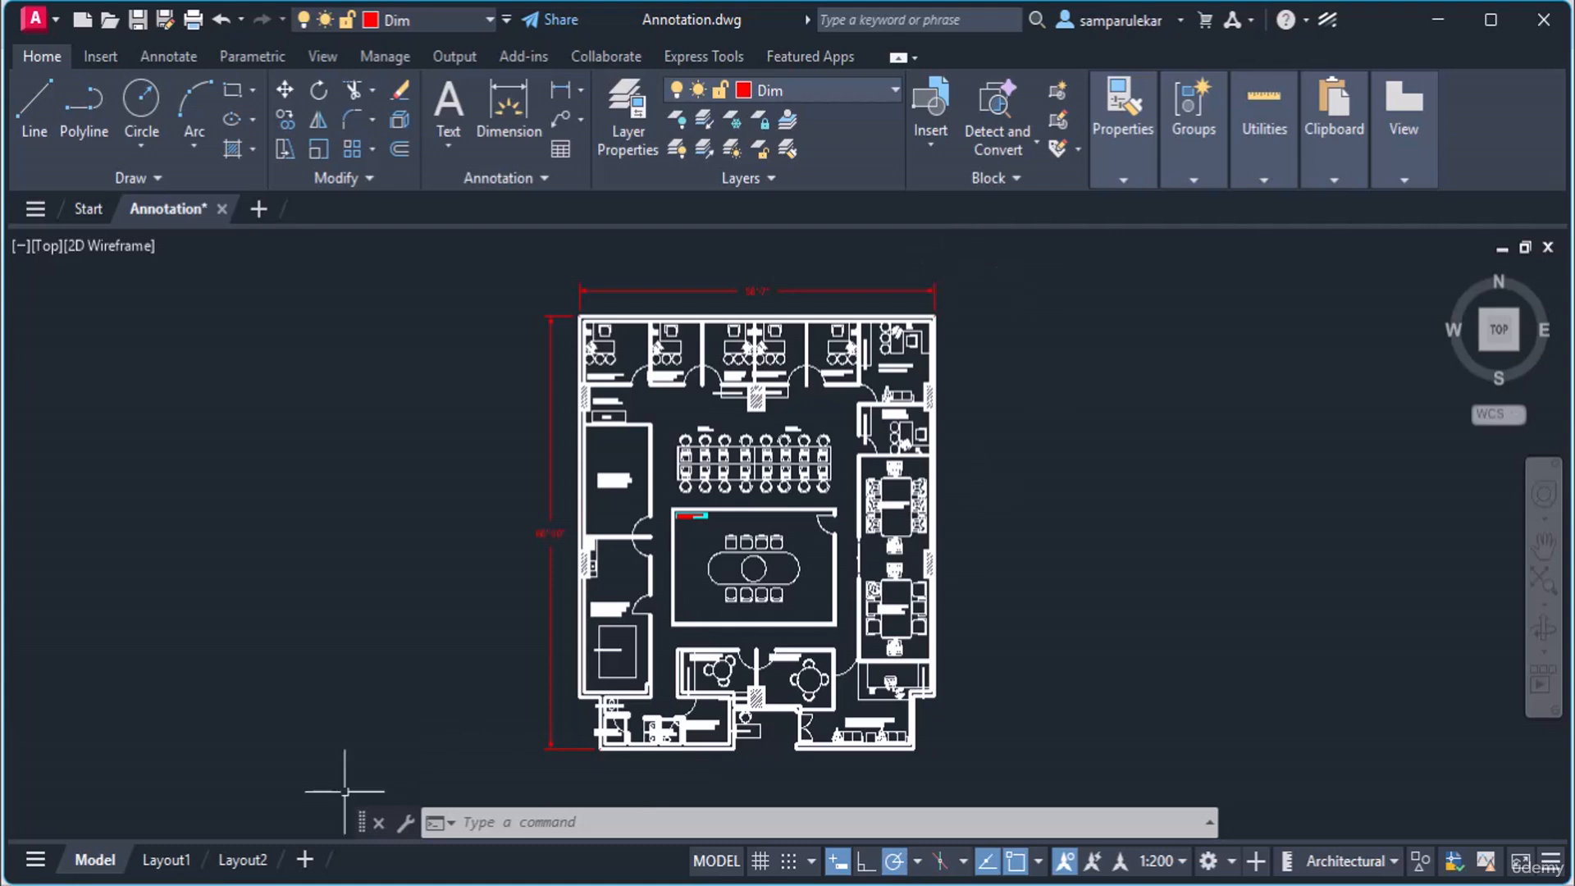
pyautogui.click(164, 859)
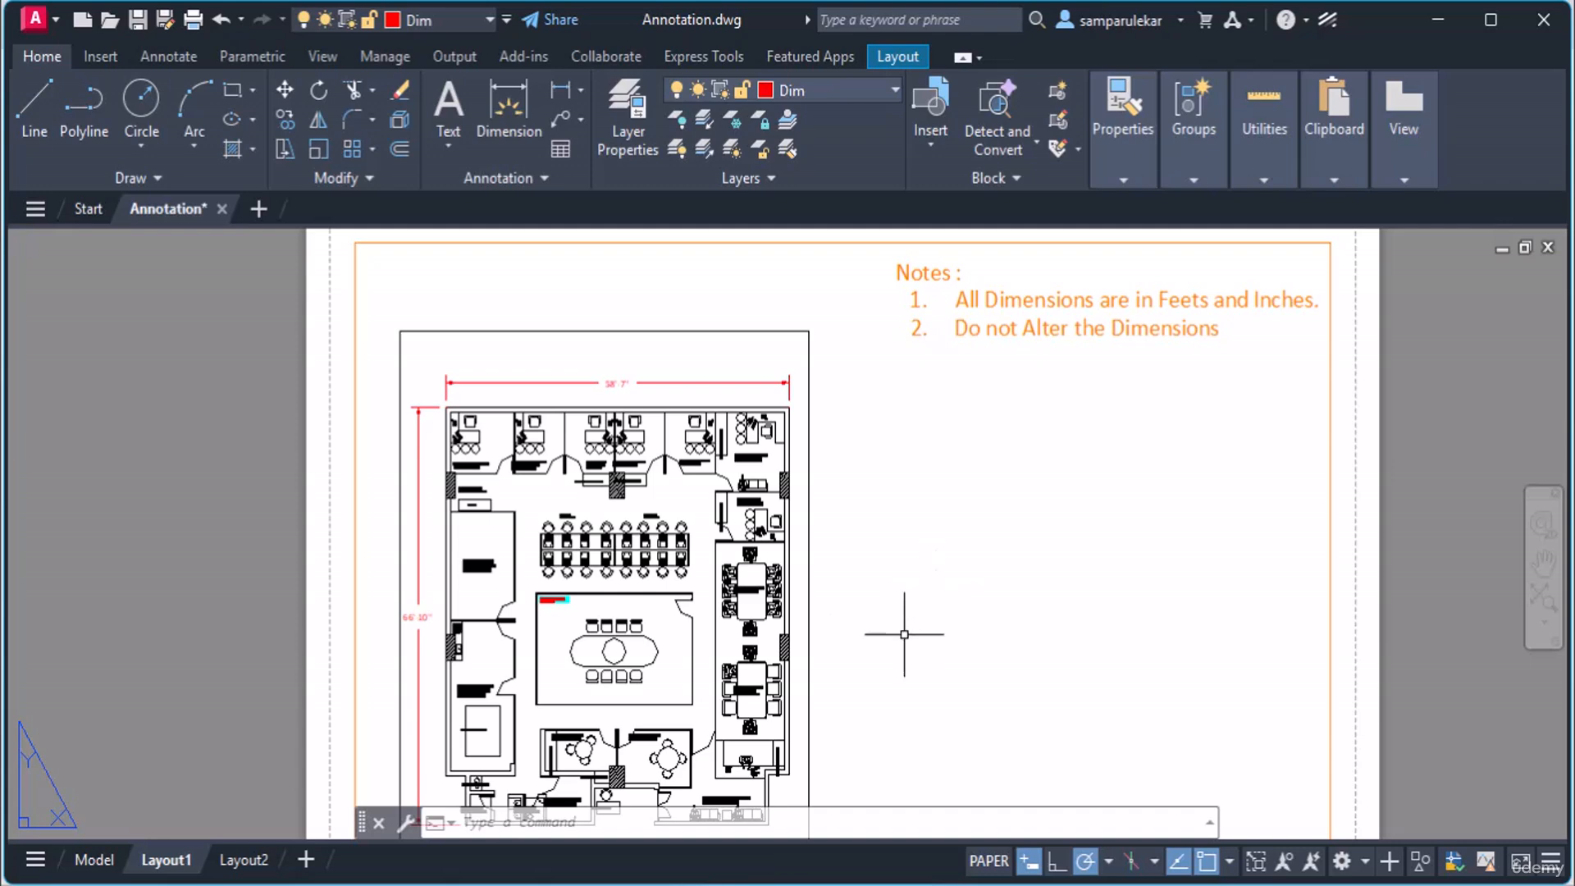
# Create a rectangular layout viewport in the empty sheet area east of the office plan viewport, below the notes.
pyautogui.moveTo(908, 633)
pyautogui.mouseDown(button='middle')
pyautogui.moveTo(900, 546)
pyautogui.moveTo(892, 566)
pyautogui.mouseUp(button='middle')
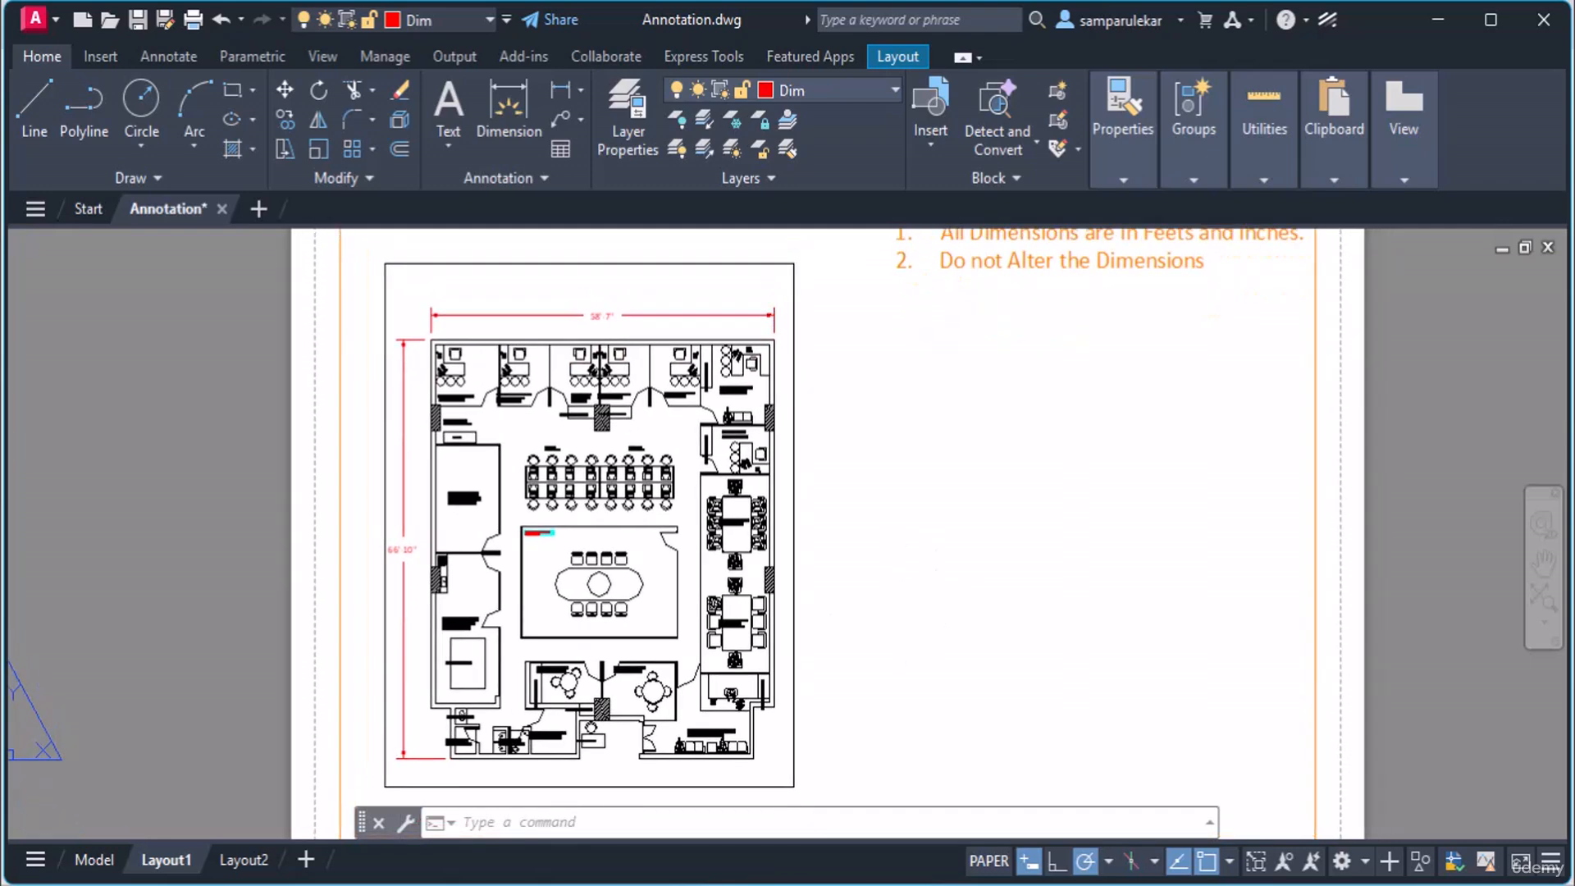
pyautogui.click(898, 51)
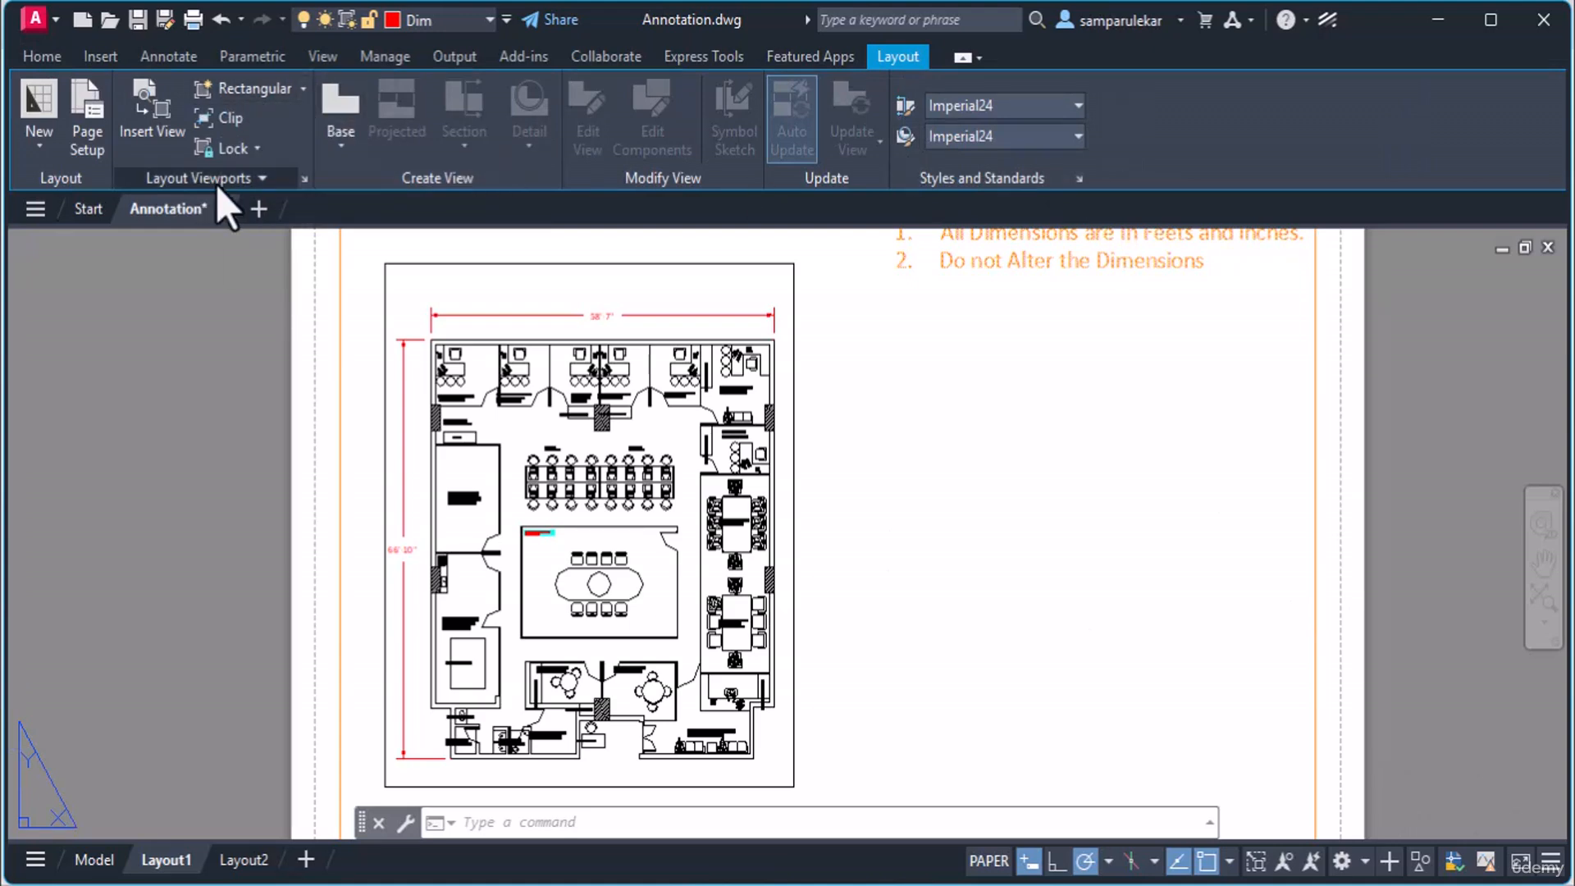
pyautogui.click(230, 91)
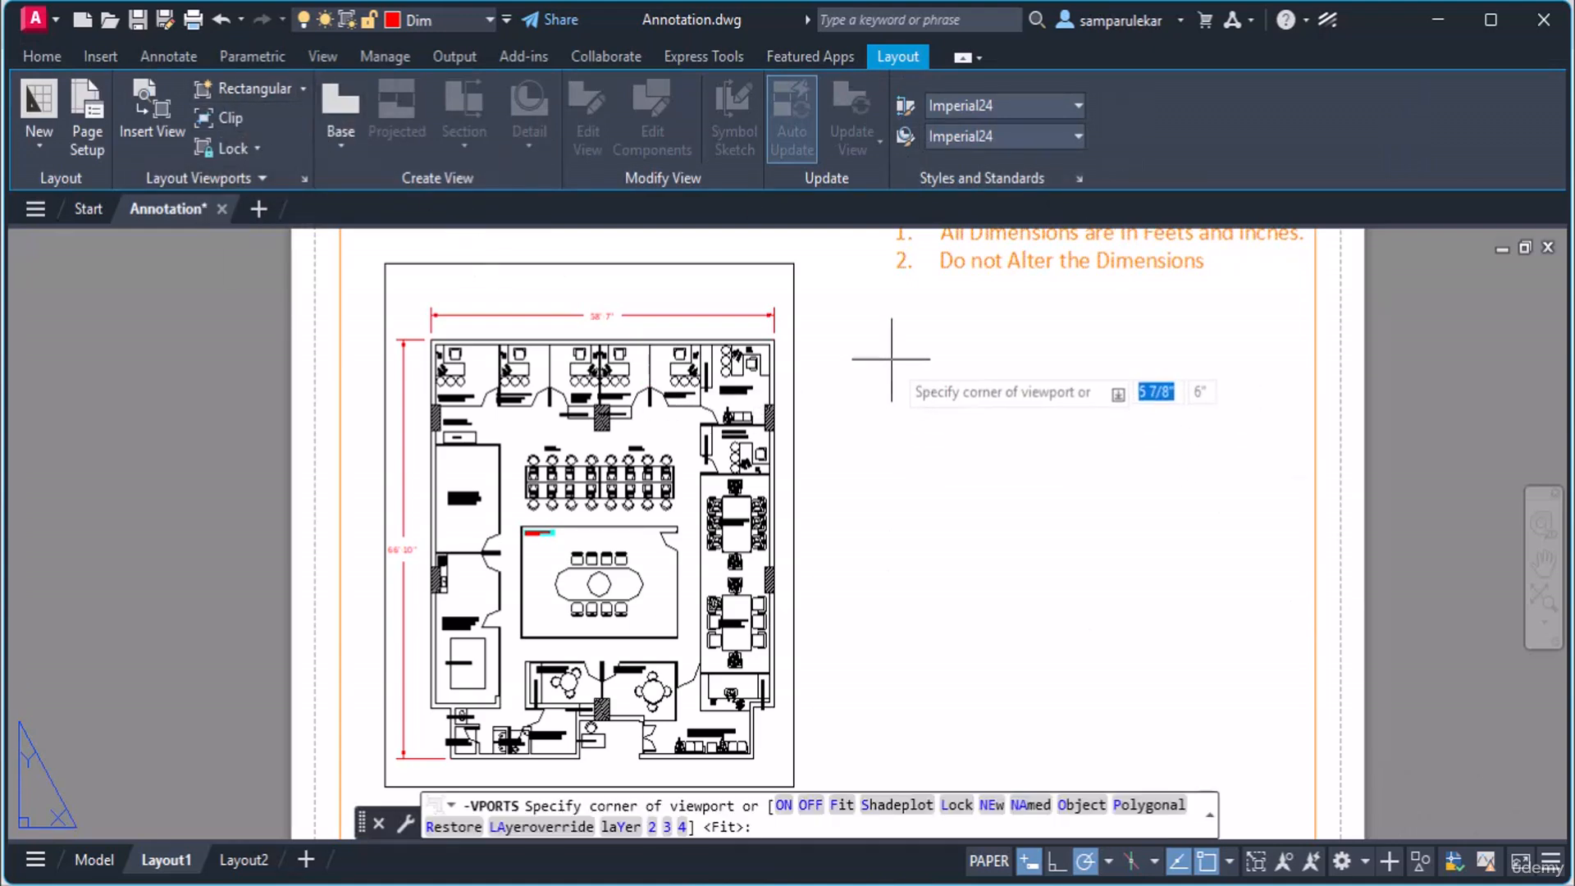
pyautogui.click(870, 377)
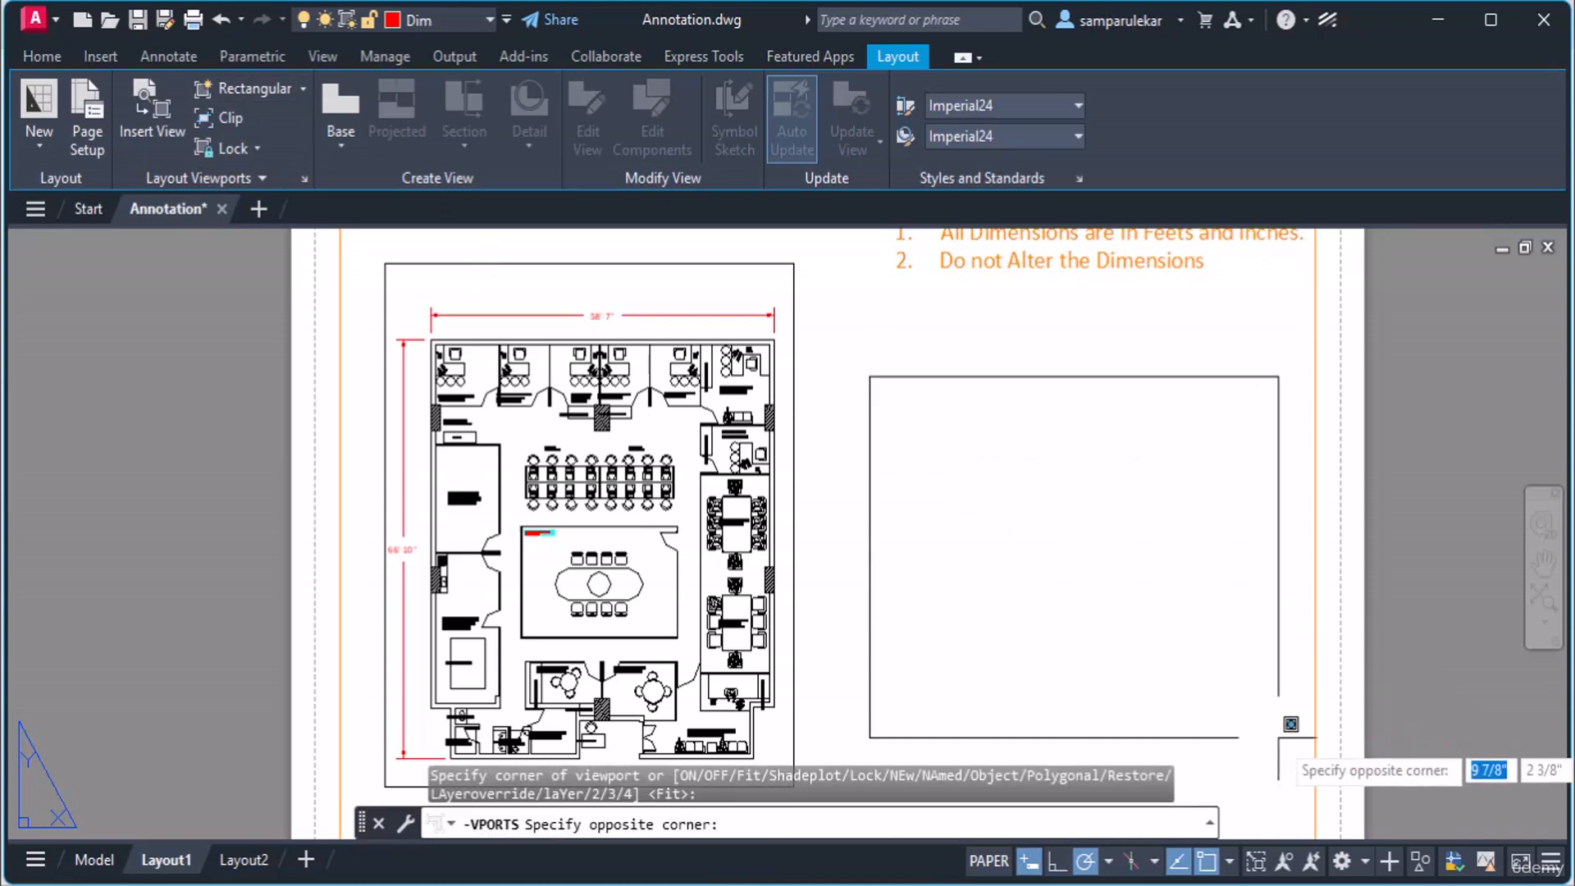
pyautogui.click(1258, 737)
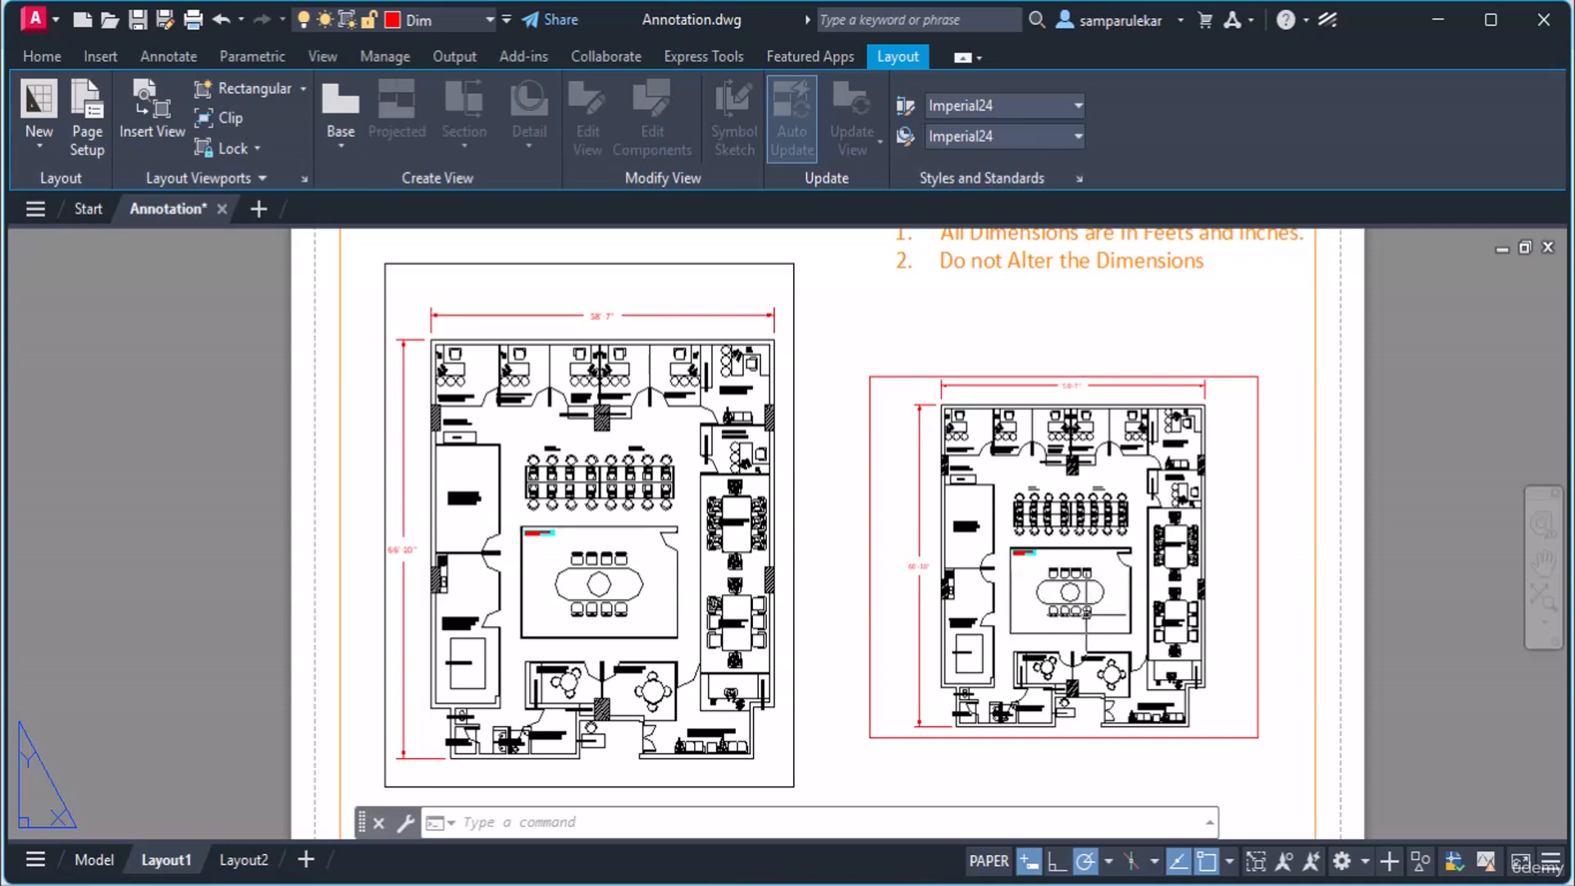
# Try the standard scales 1:50 and 1:40 on the new viewport.
pyautogui.click(1258, 506)
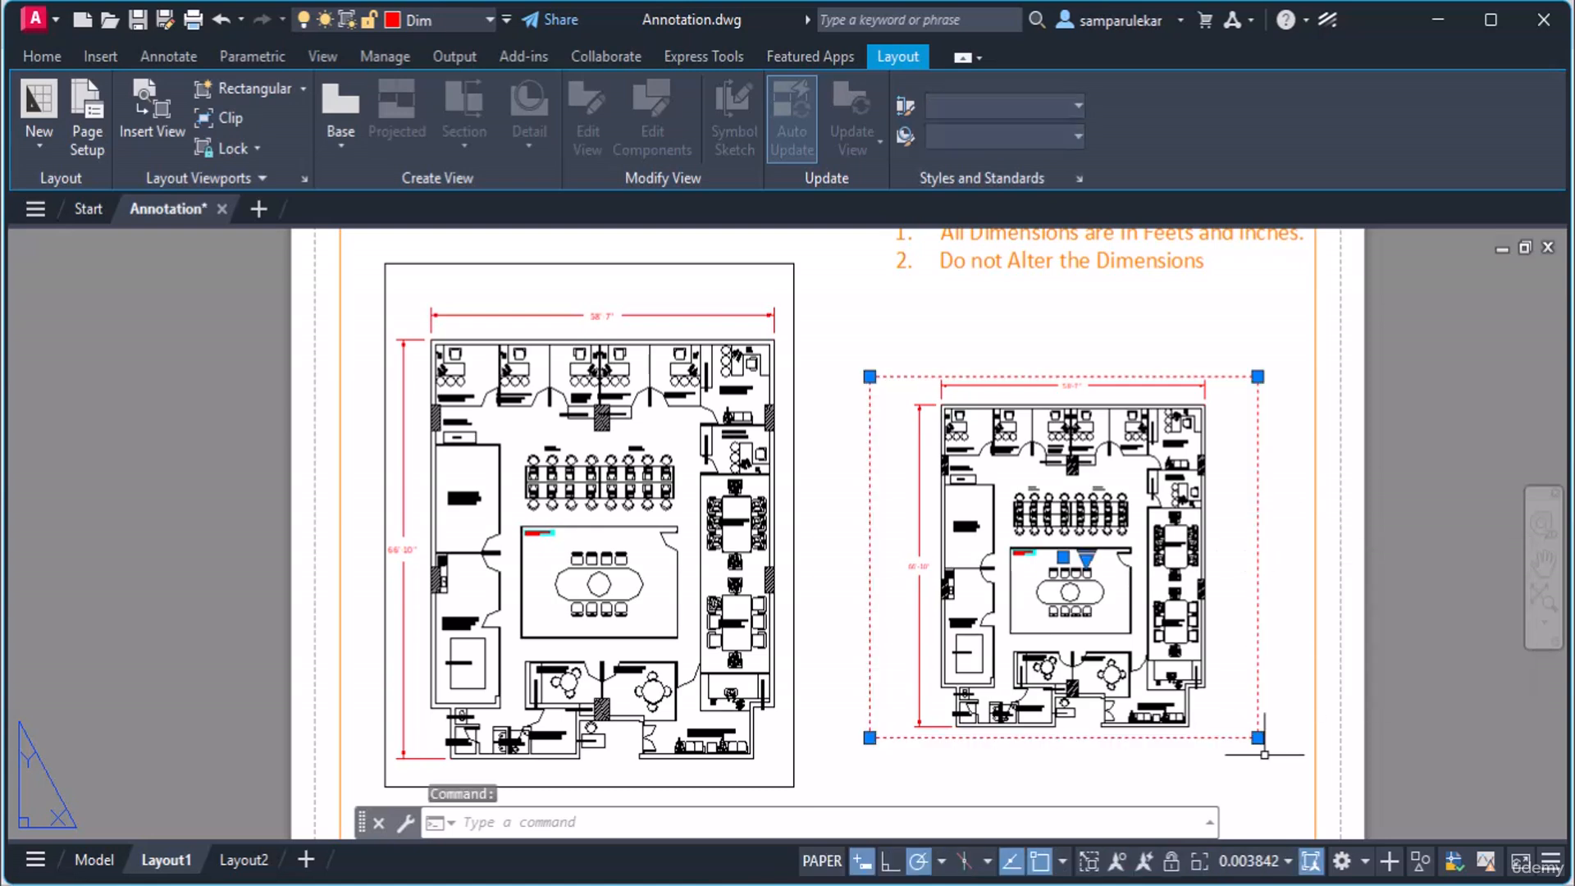
pyautogui.click(1235, 863)
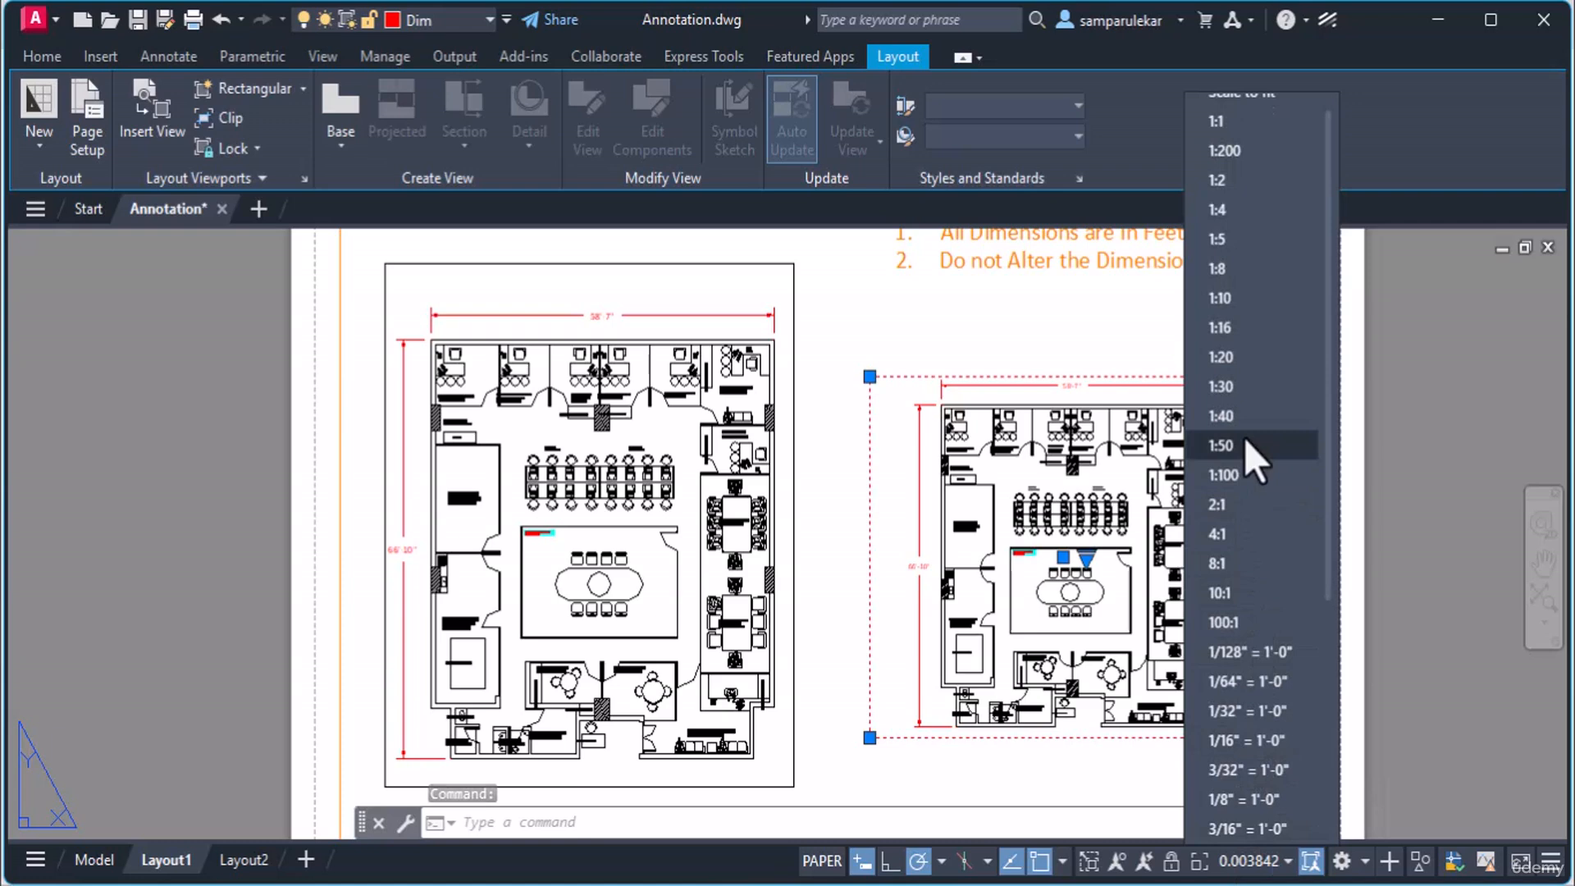
pyautogui.click(1243, 446)
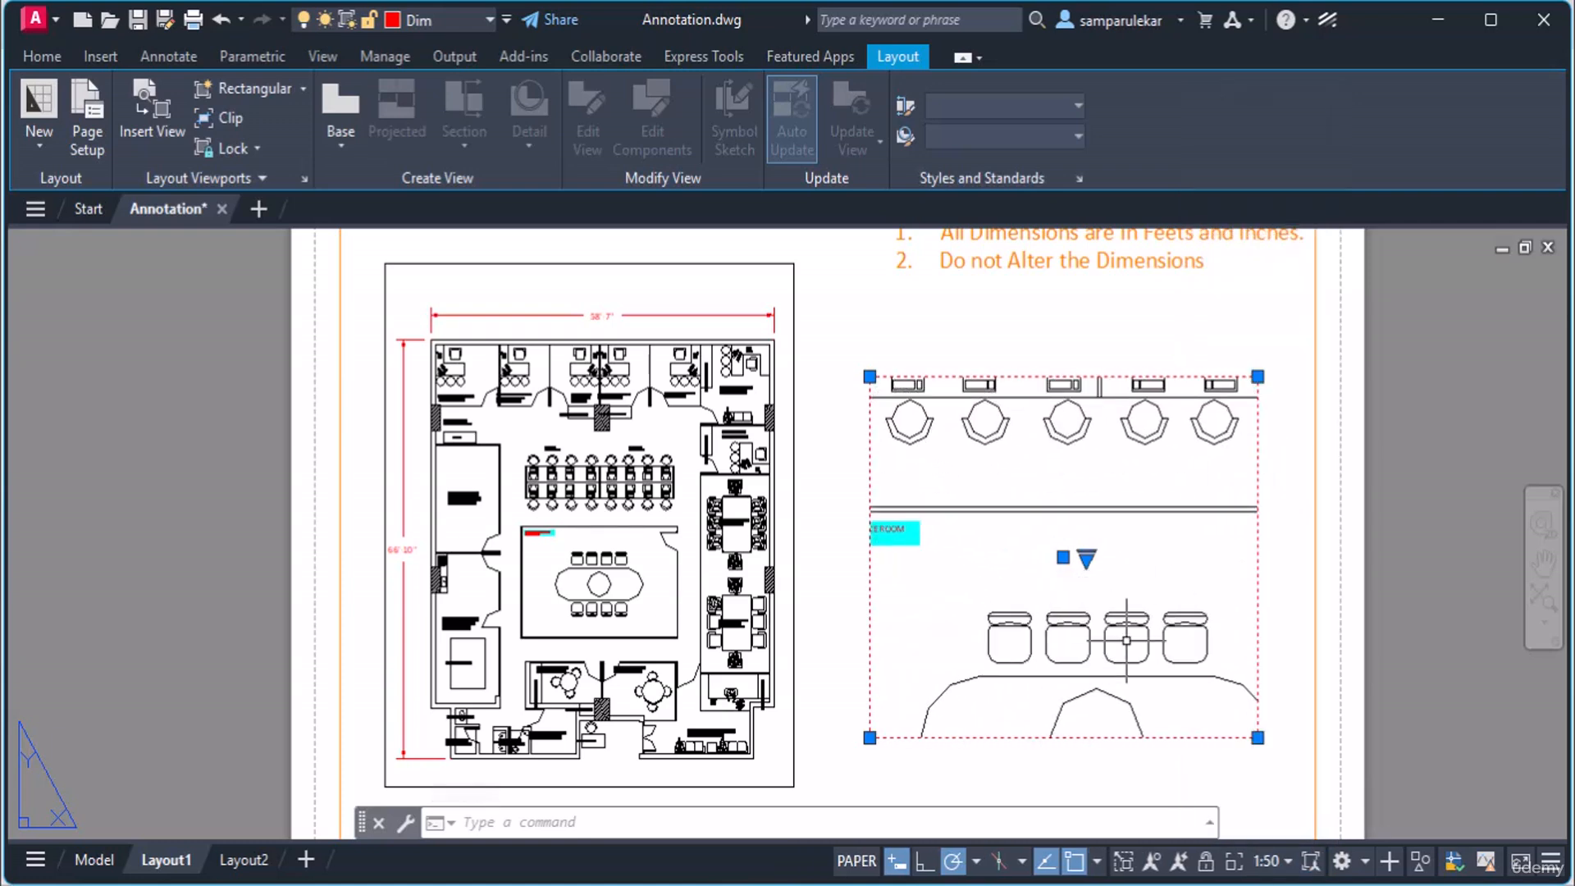
pyautogui.moveTo(1120, 646)
pyautogui.mouseDown(button='middle')
pyautogui.moveTo(1115, 563)
pyautogui.moveTo(1105, 658)
pyautogui.mouseUp(button='middle')
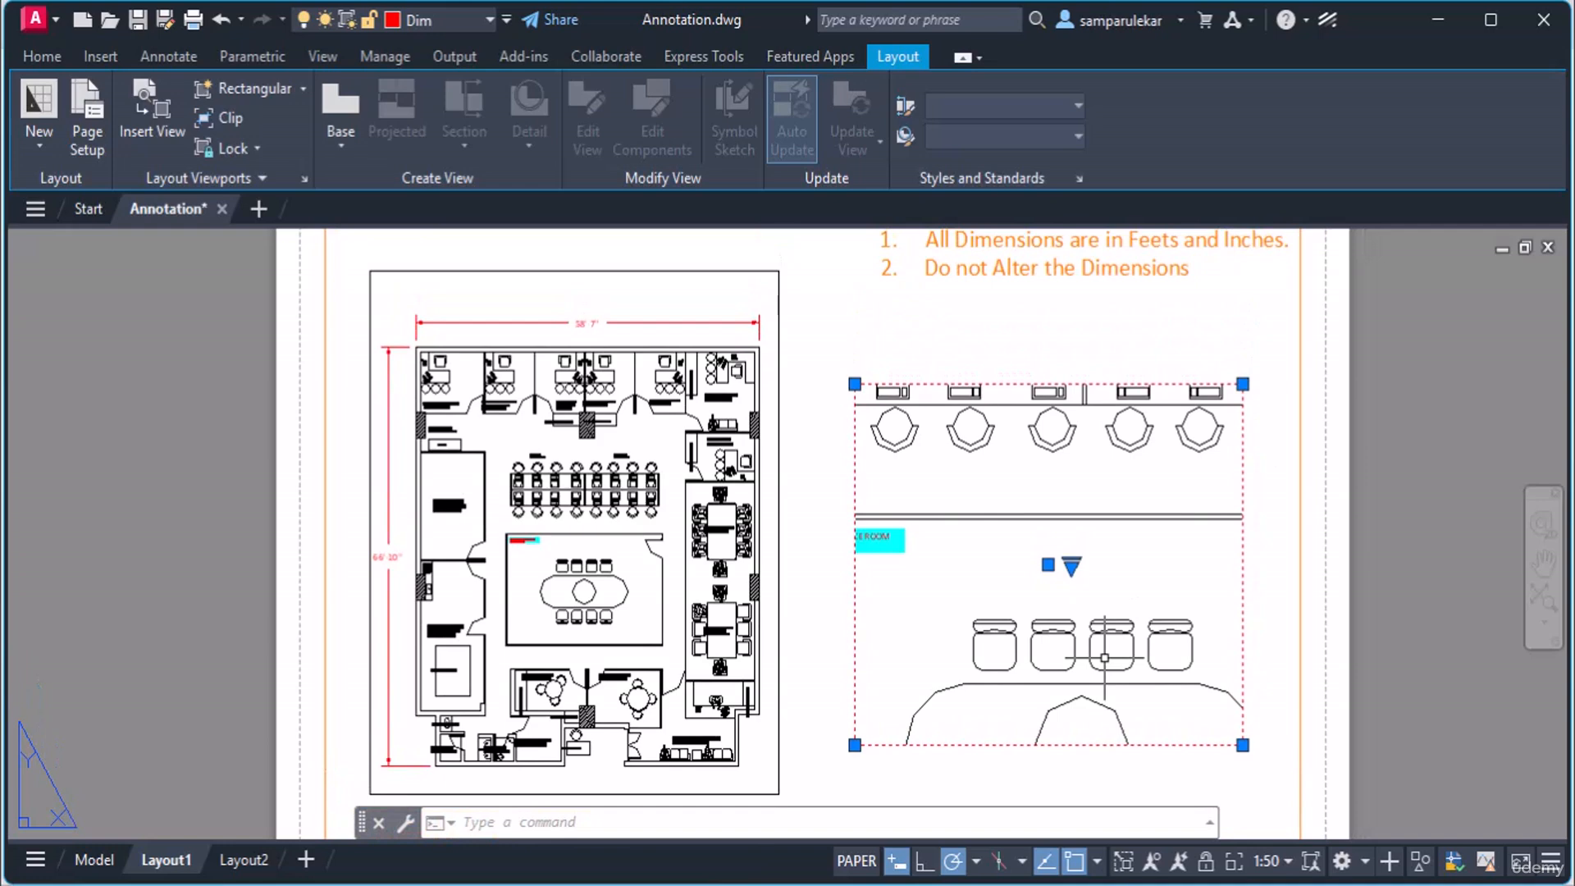
pyautogui.click(1289, 861)
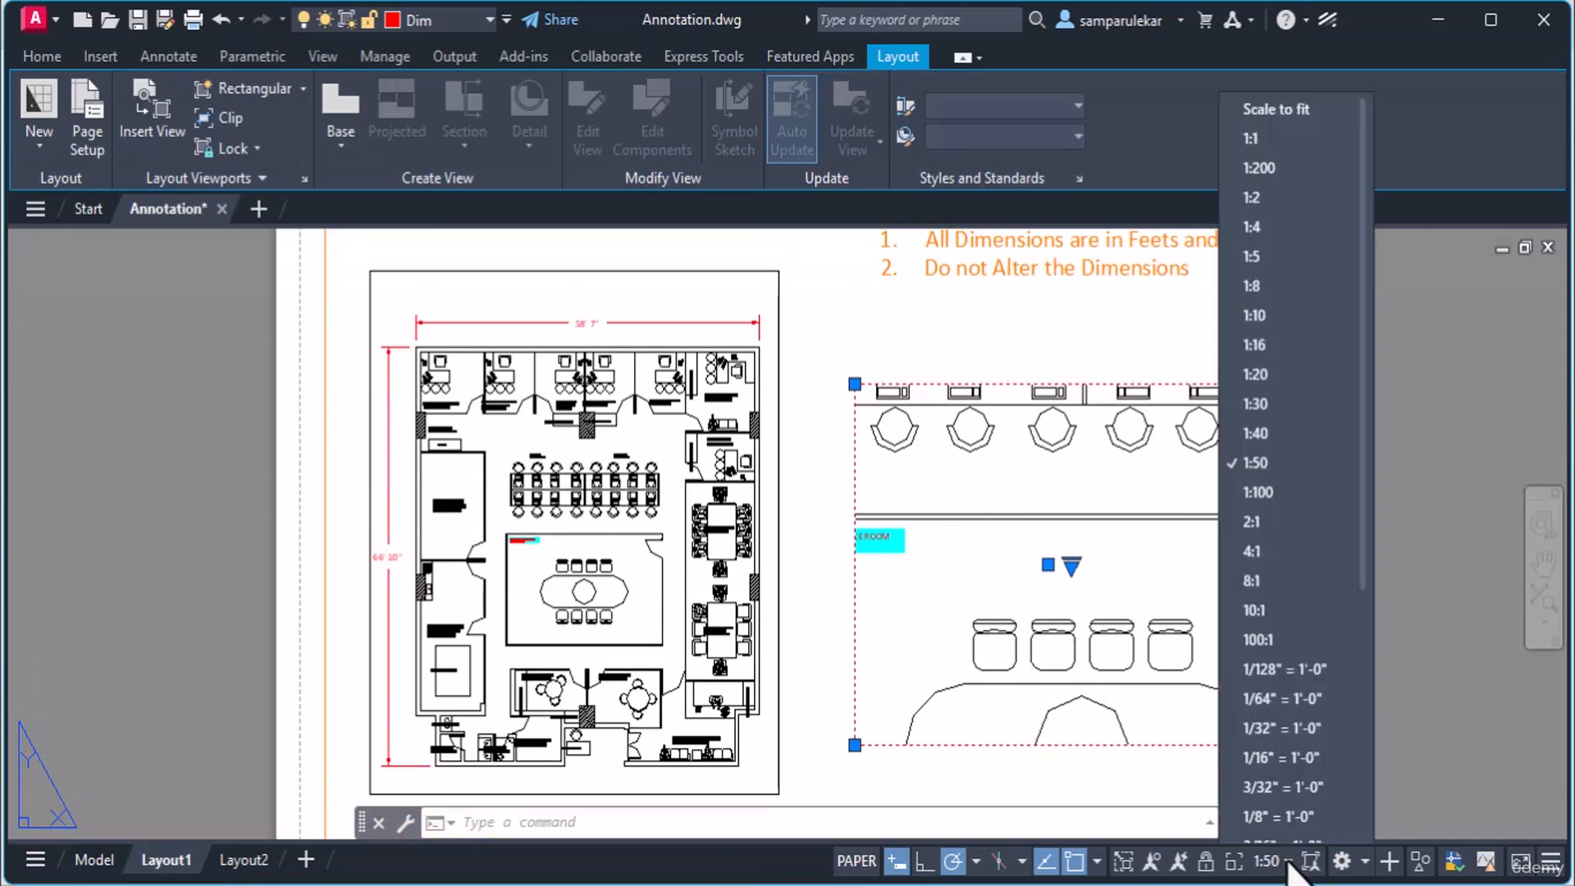
pyautogui.click(1270, 425)
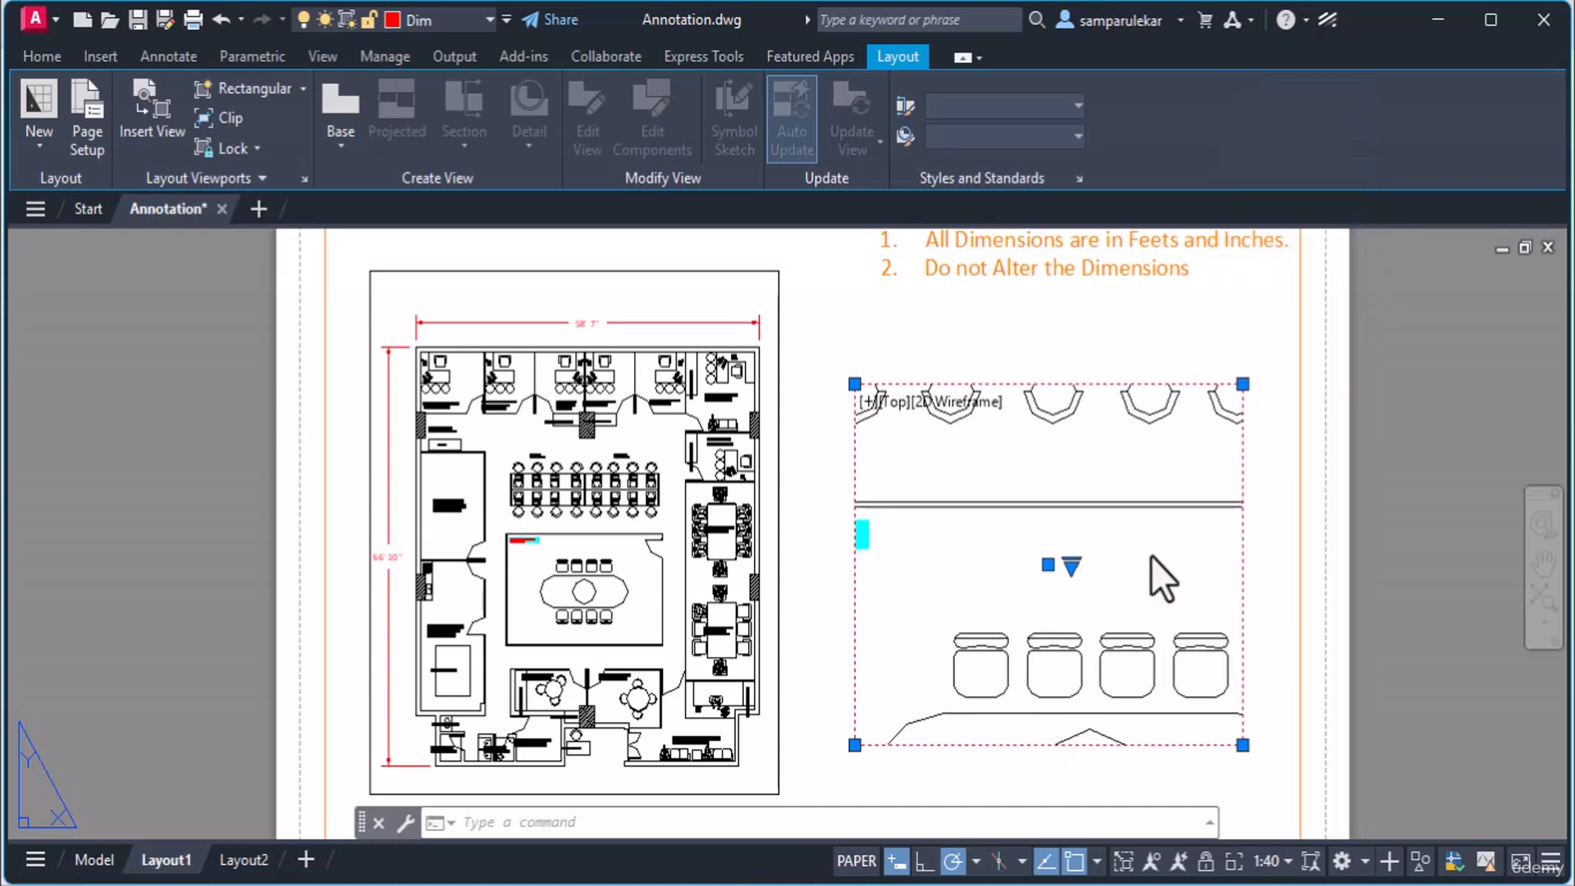
# Add a custom drawing scale named 1:60 with 1 paper unit equal to 60 drawing units.
pyautogui.click(1285, 867)
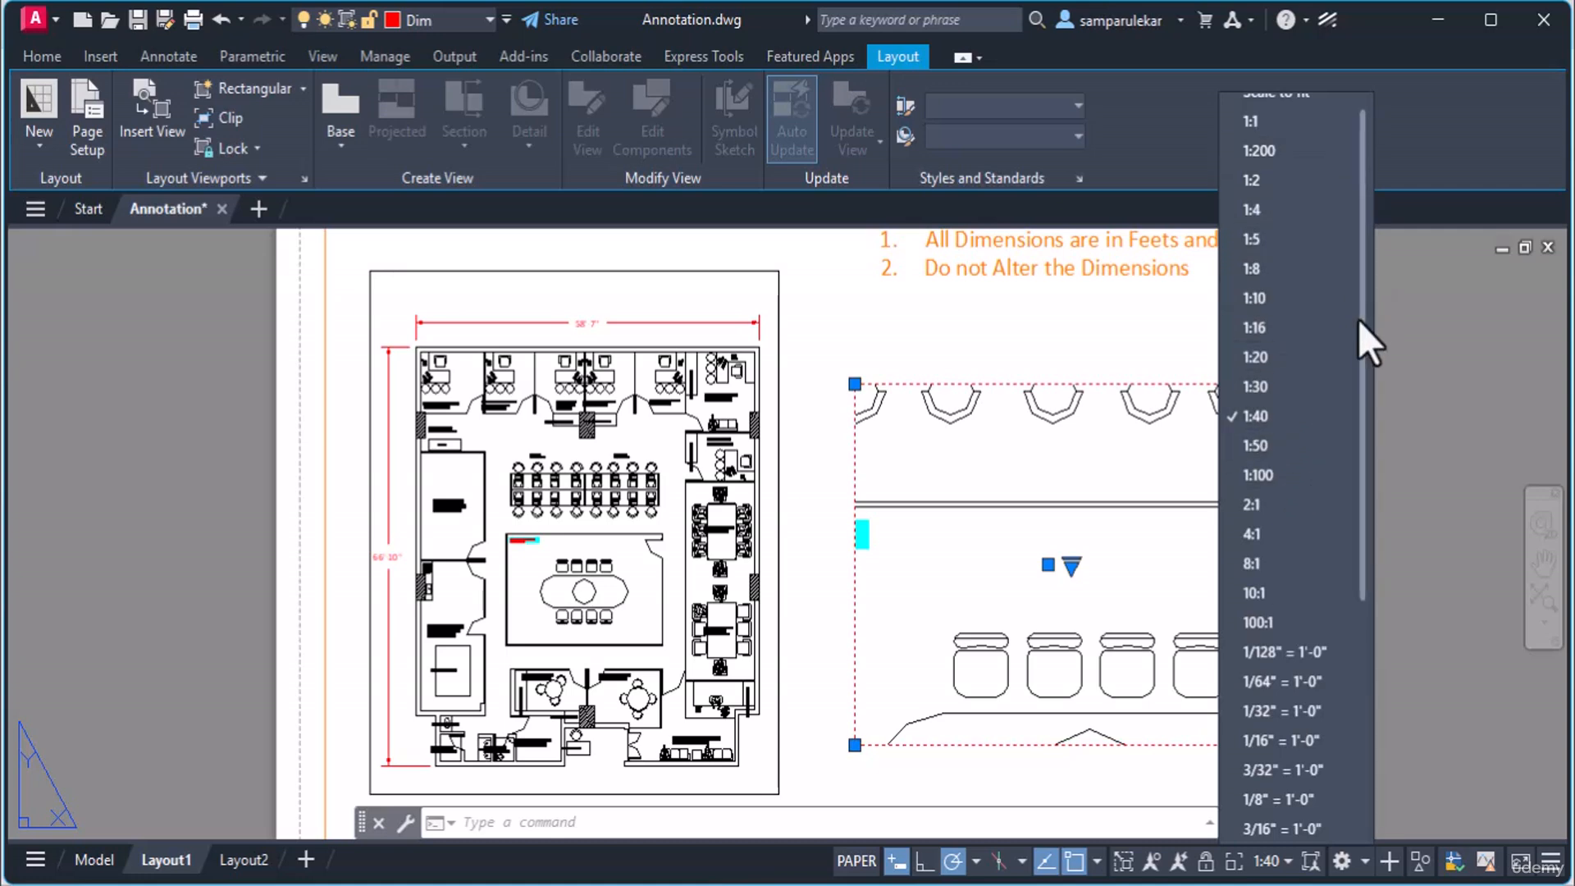
pyautogui.moveTo(1359, 320); pyautogui.dragTo(1347, 652)
pyautogui.click(1300, 767)
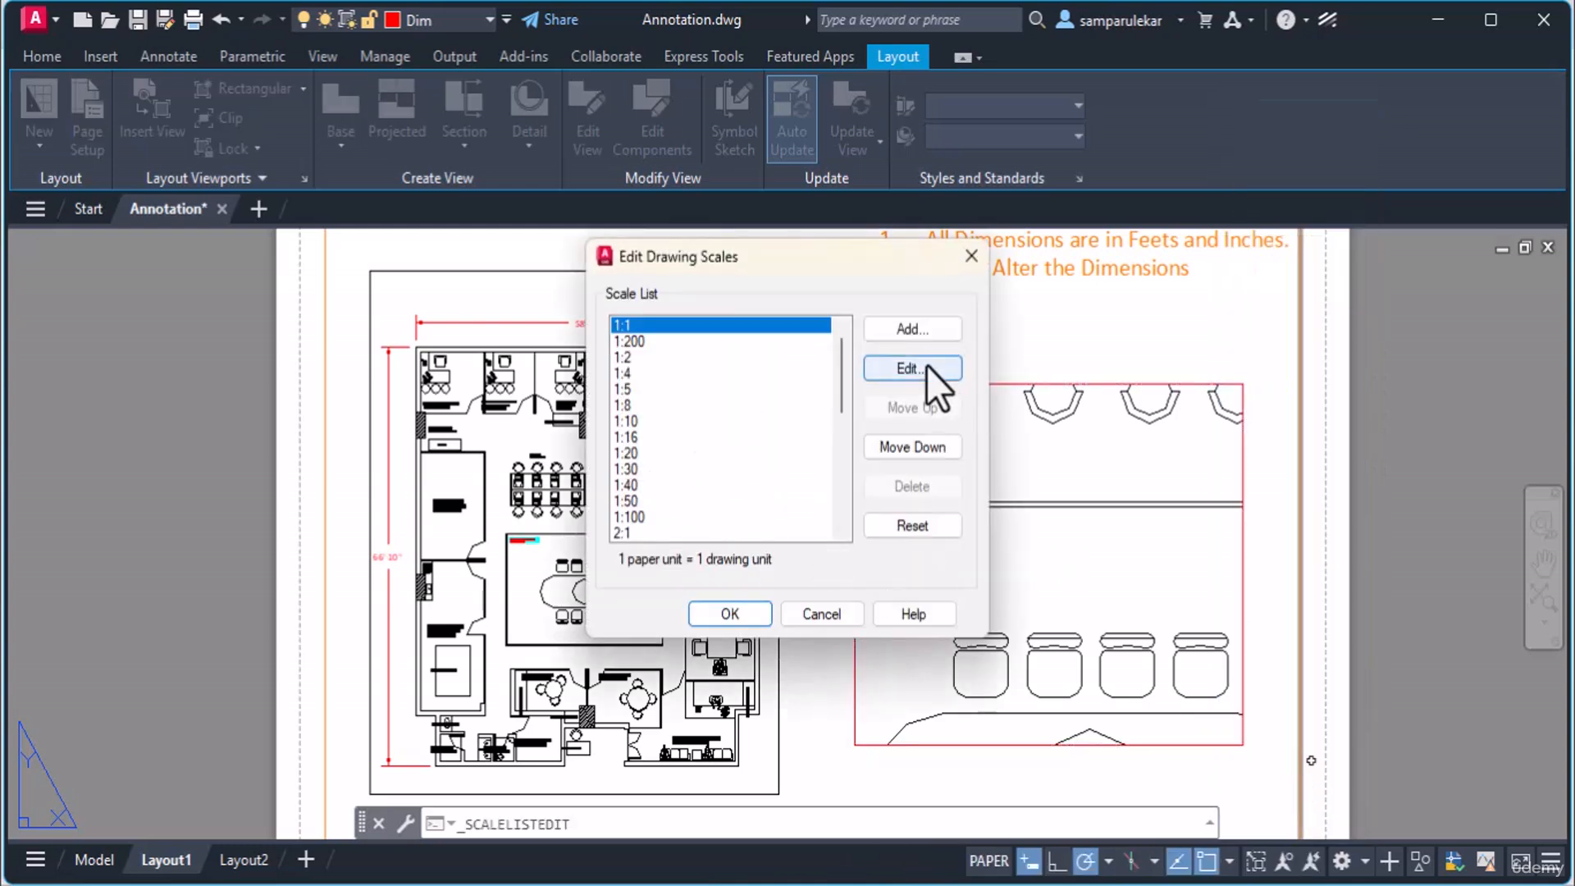
pyautogui.click(914, 335)
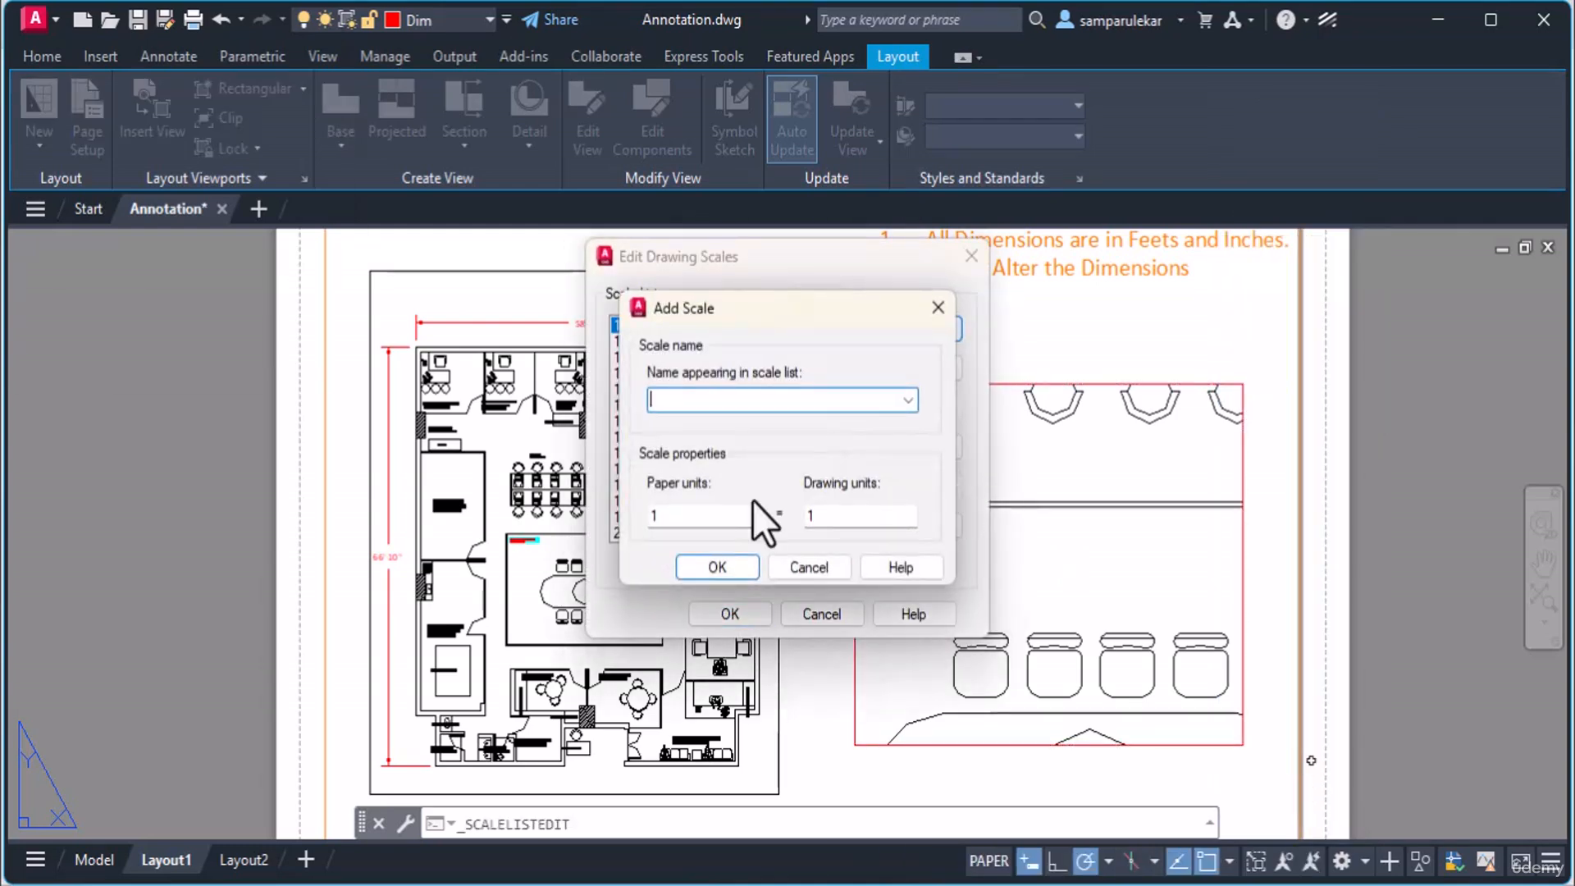
pyautogui.write('1:60')
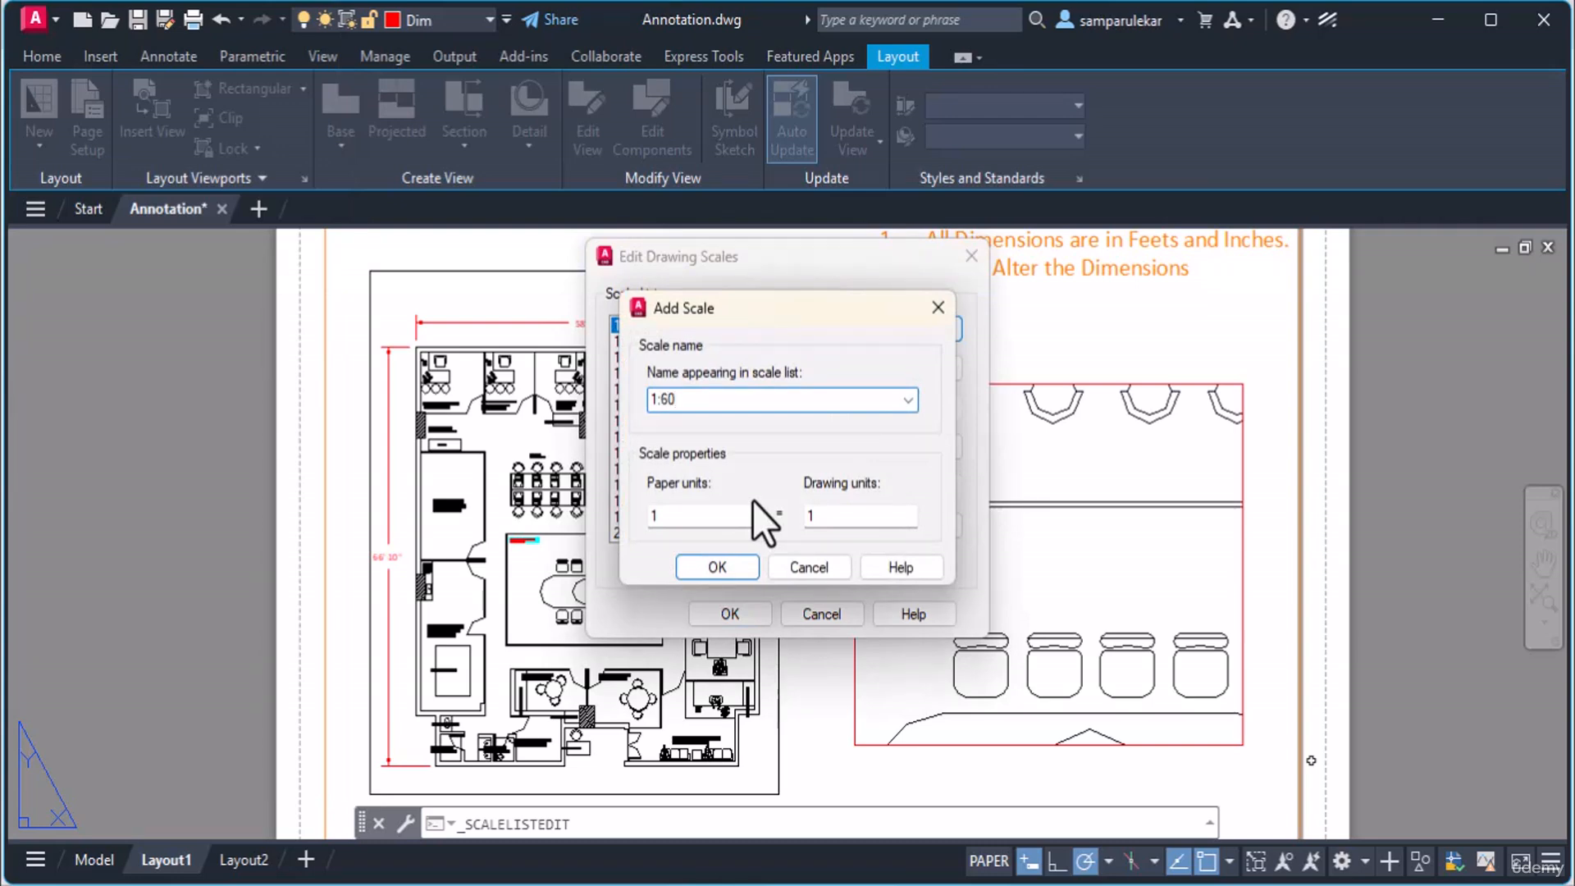
pyautogui.click(839, 519)
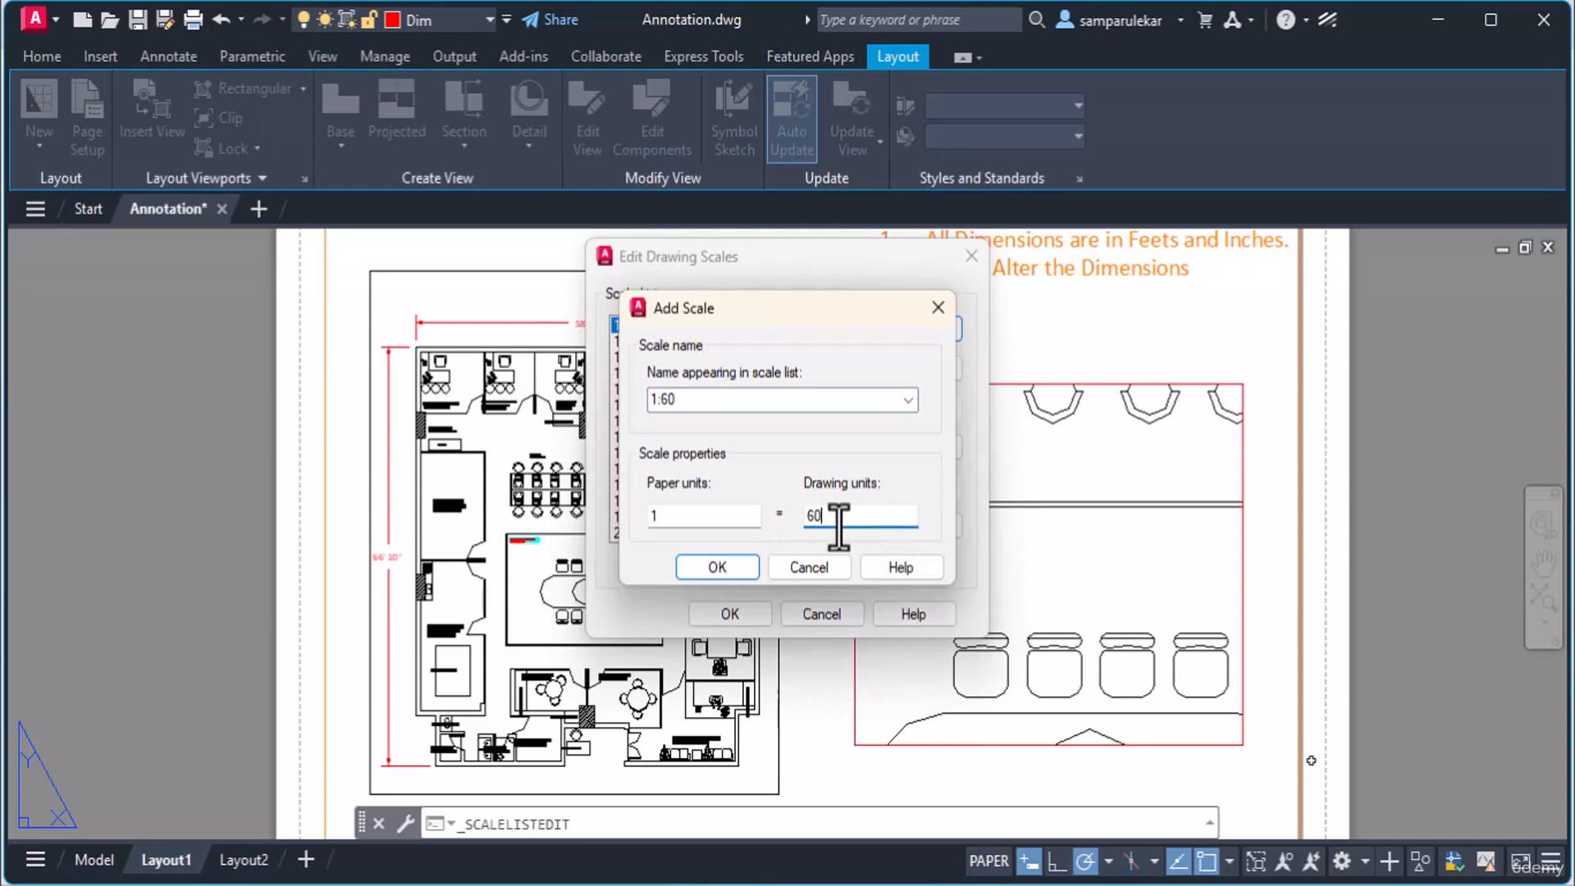
pyautogui.click(737, 570)
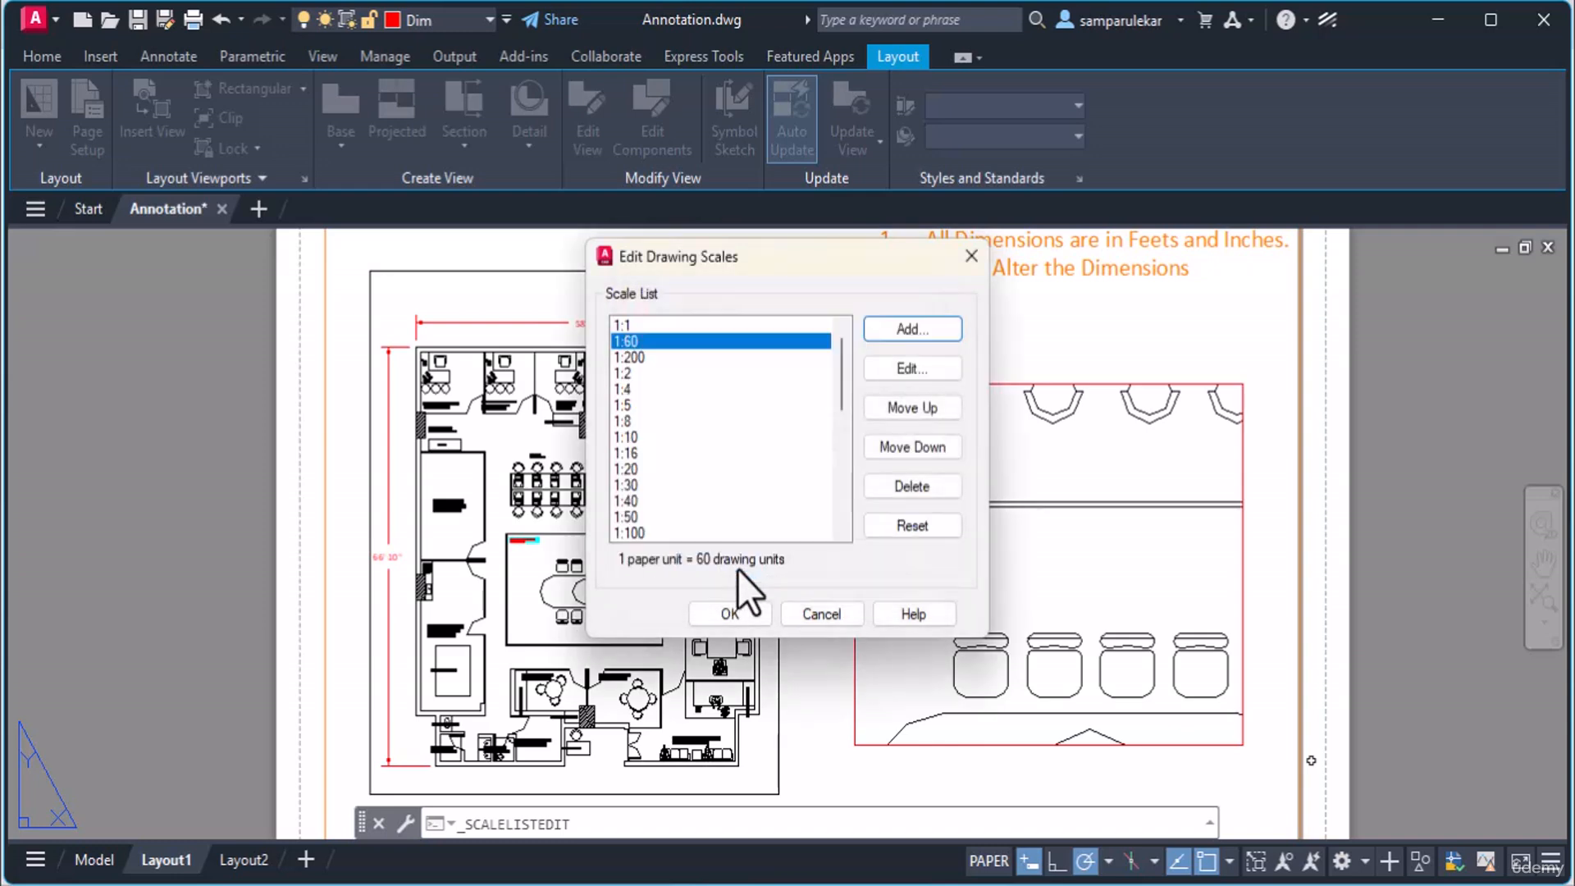
pyautogui.click(744, 611)
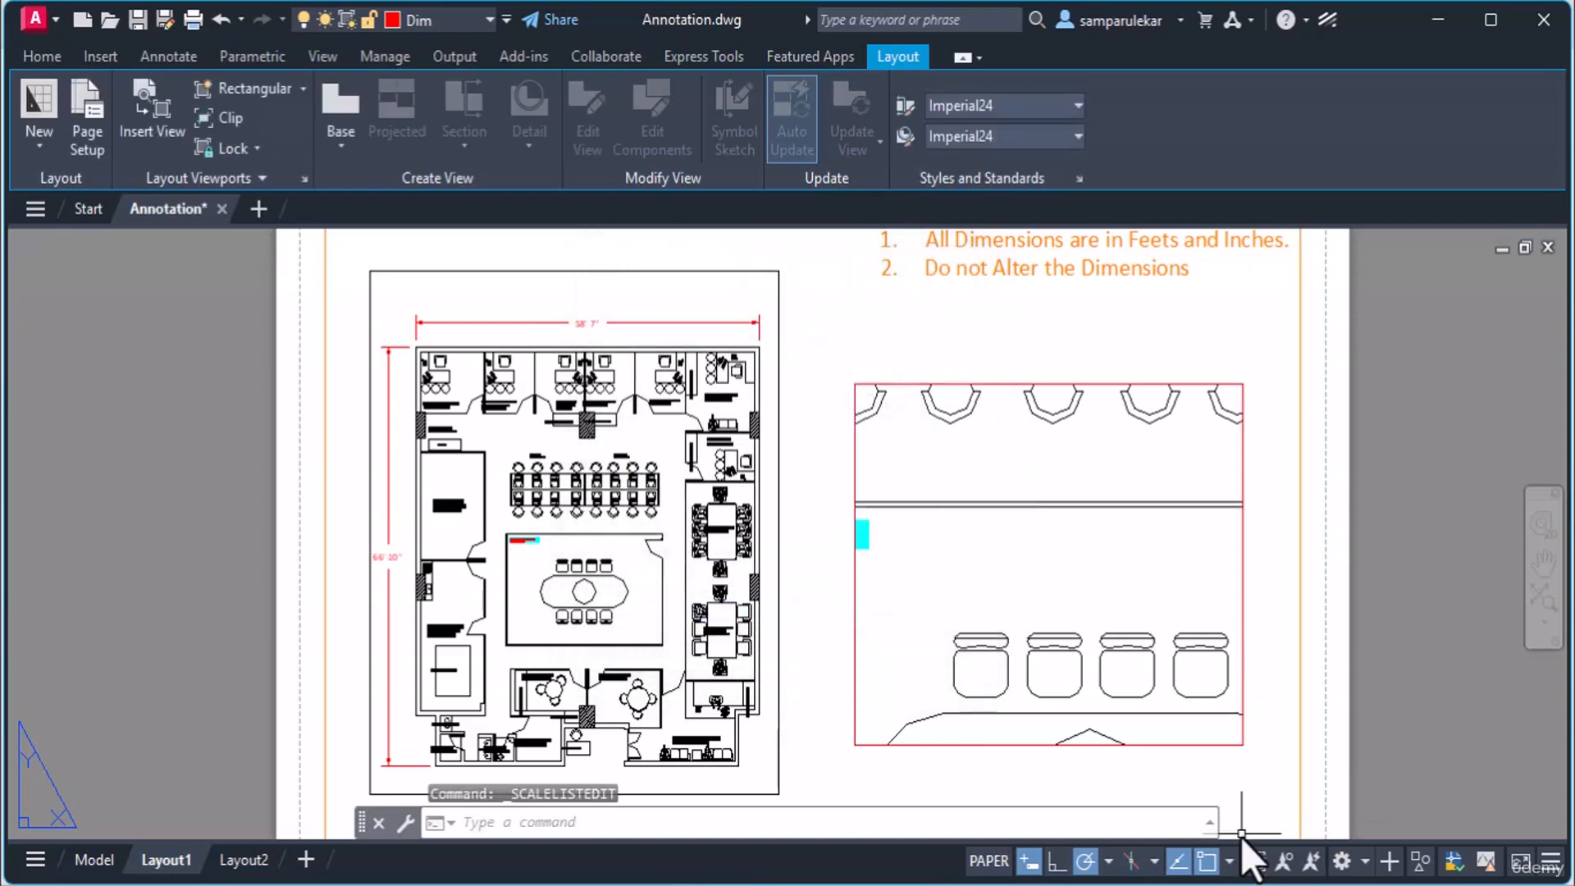
# Set the new viewport's scale to 1:60 and centre the large conference room table inside it.
pyautogui.click(1243, 652)
pyautogui.click(1268, 860)
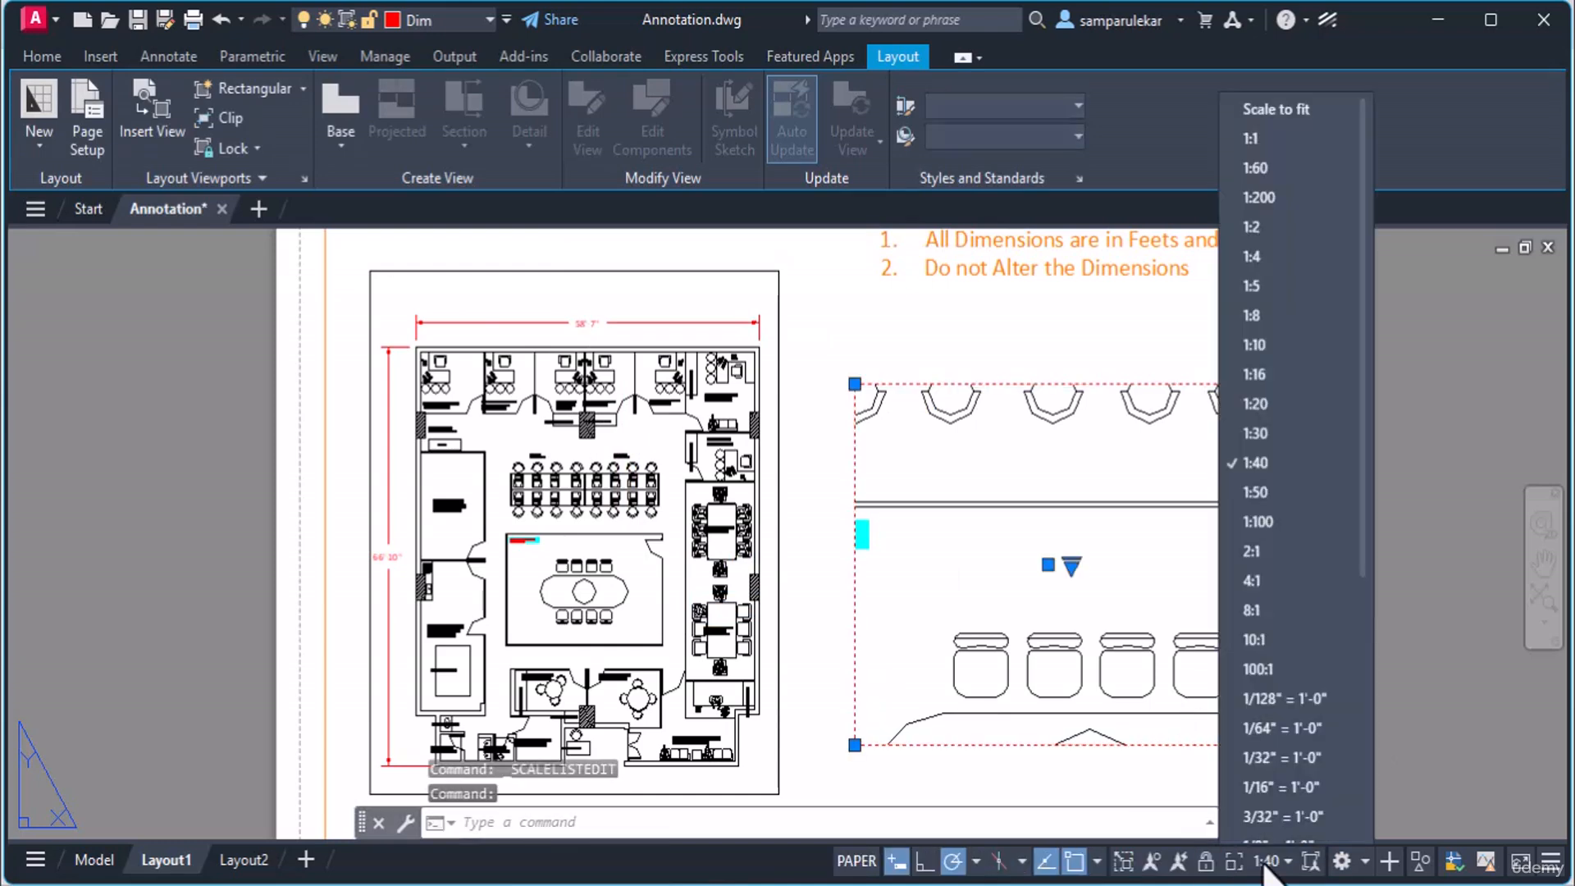
pyautogui.scroll(-1, 1298, 688)
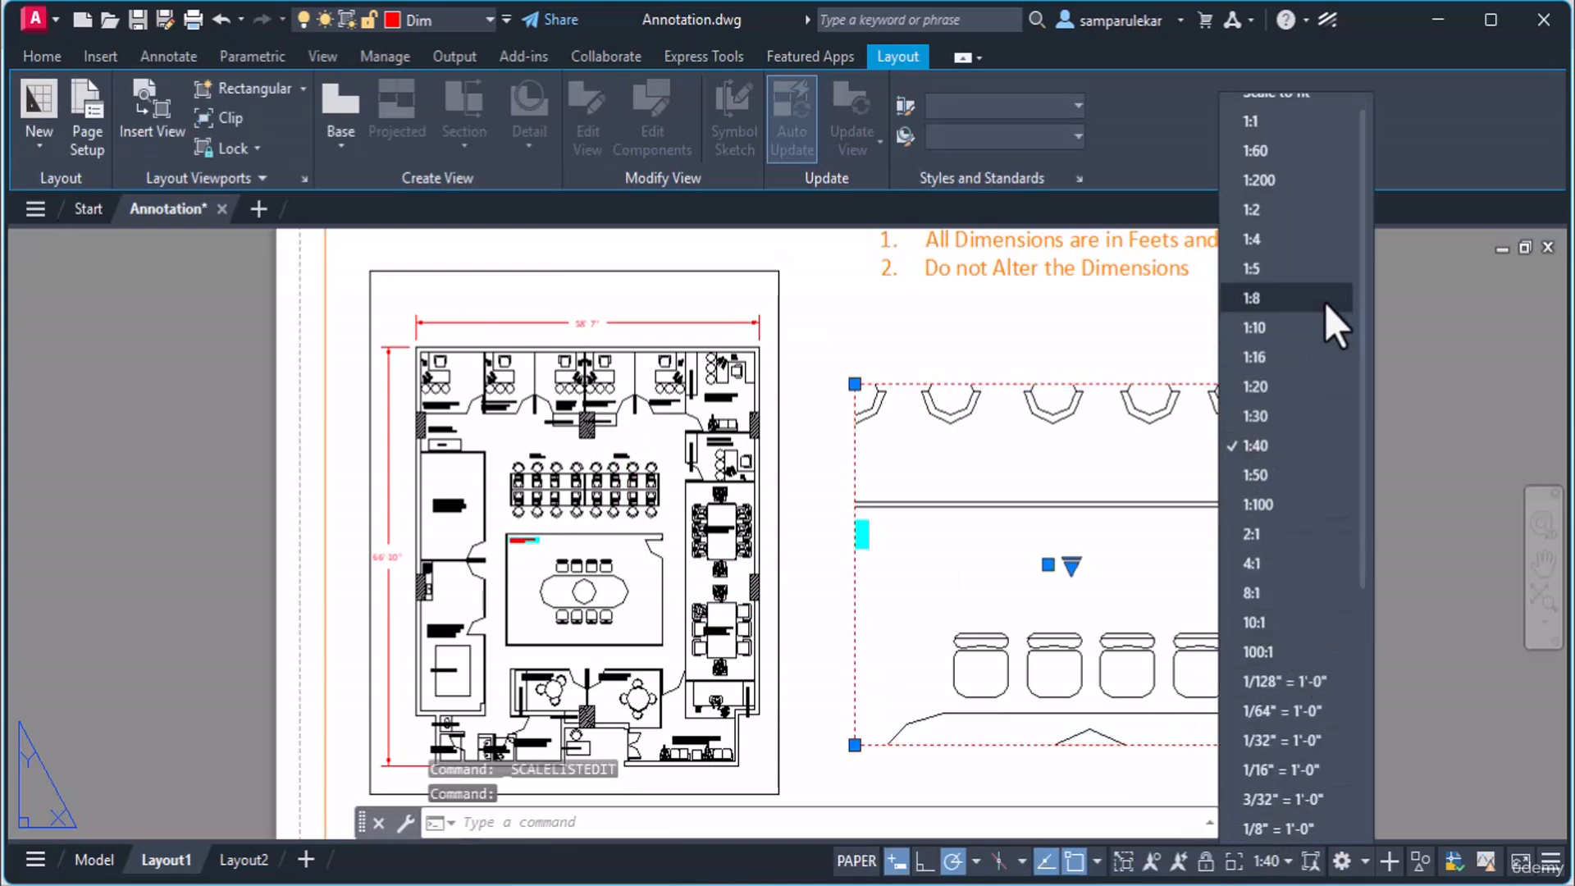
pyautogui.click(1306, 152)
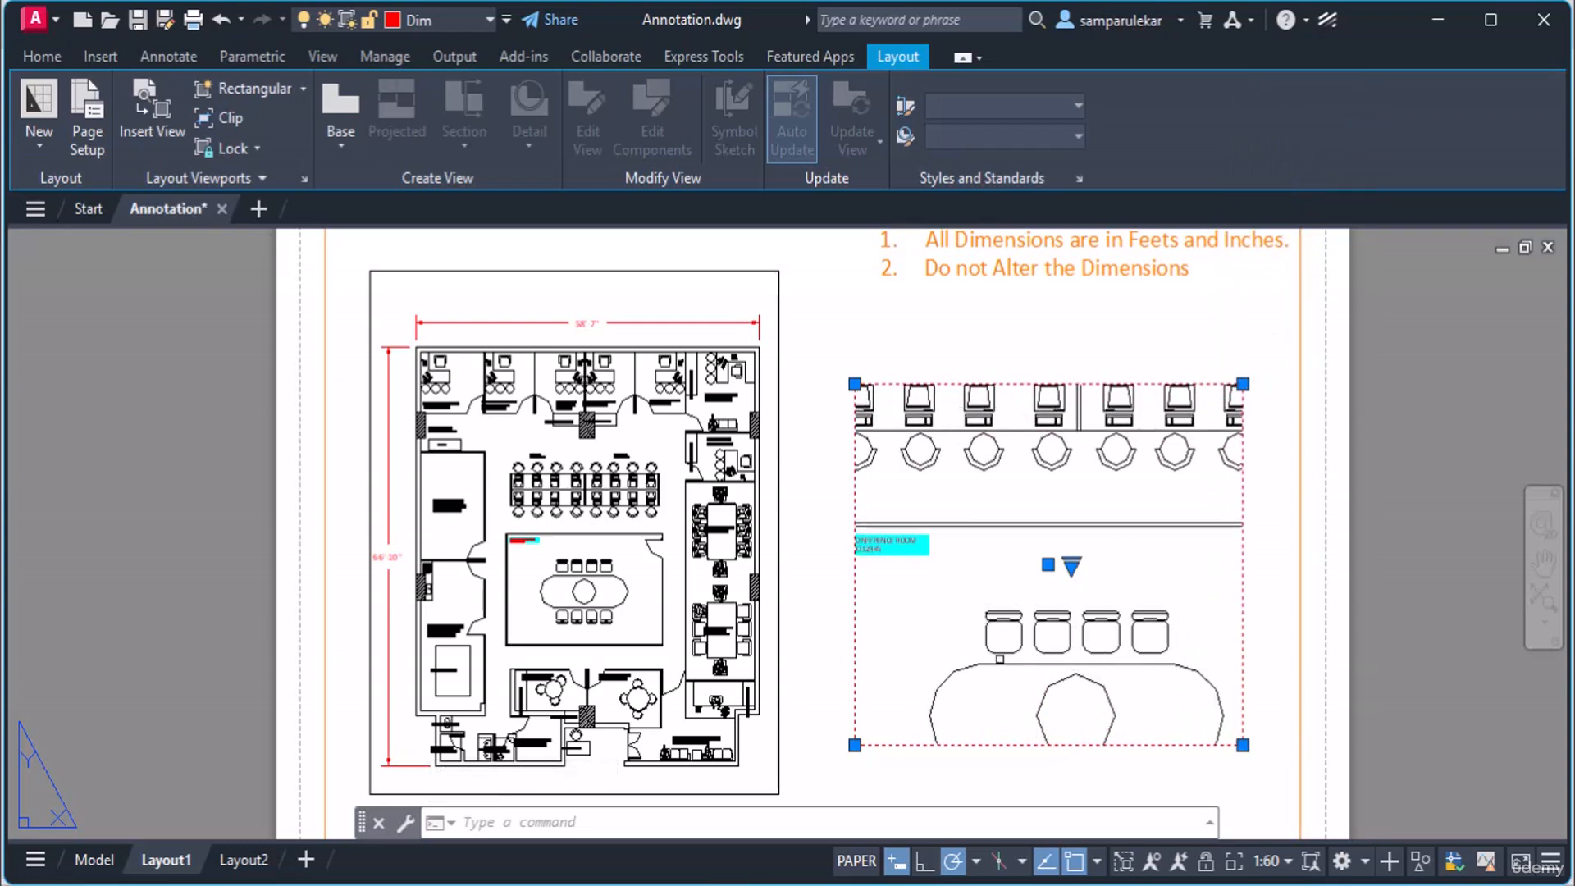
pyautogui.doubleClick(1150, 568)
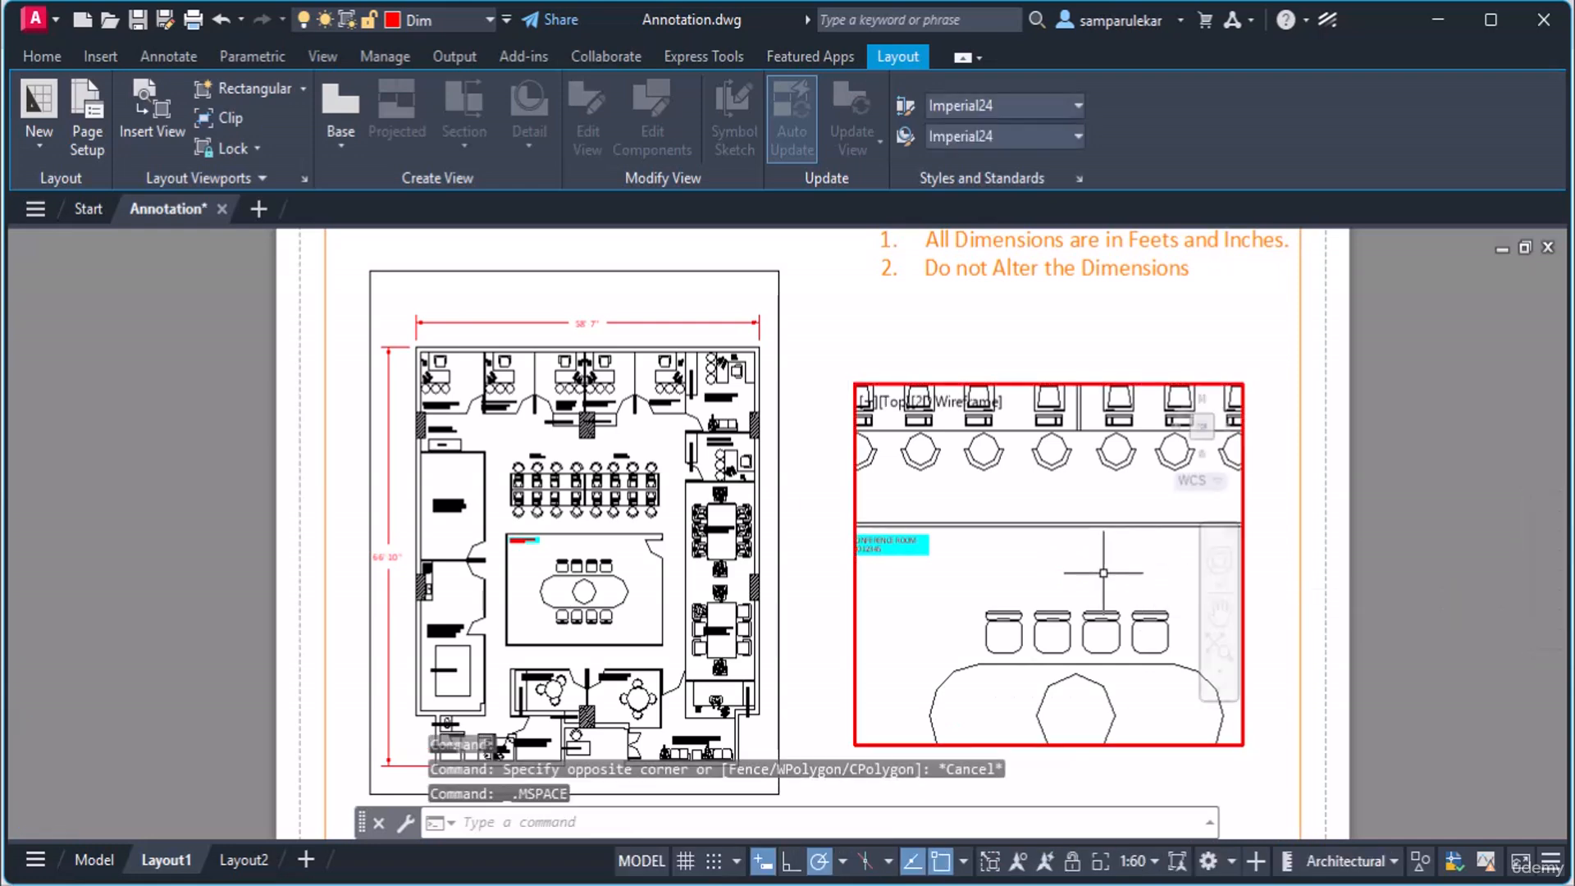
pyautogui.moveTo(1104, 573); pyautogui.dragTo(1088, 428, button='middle')
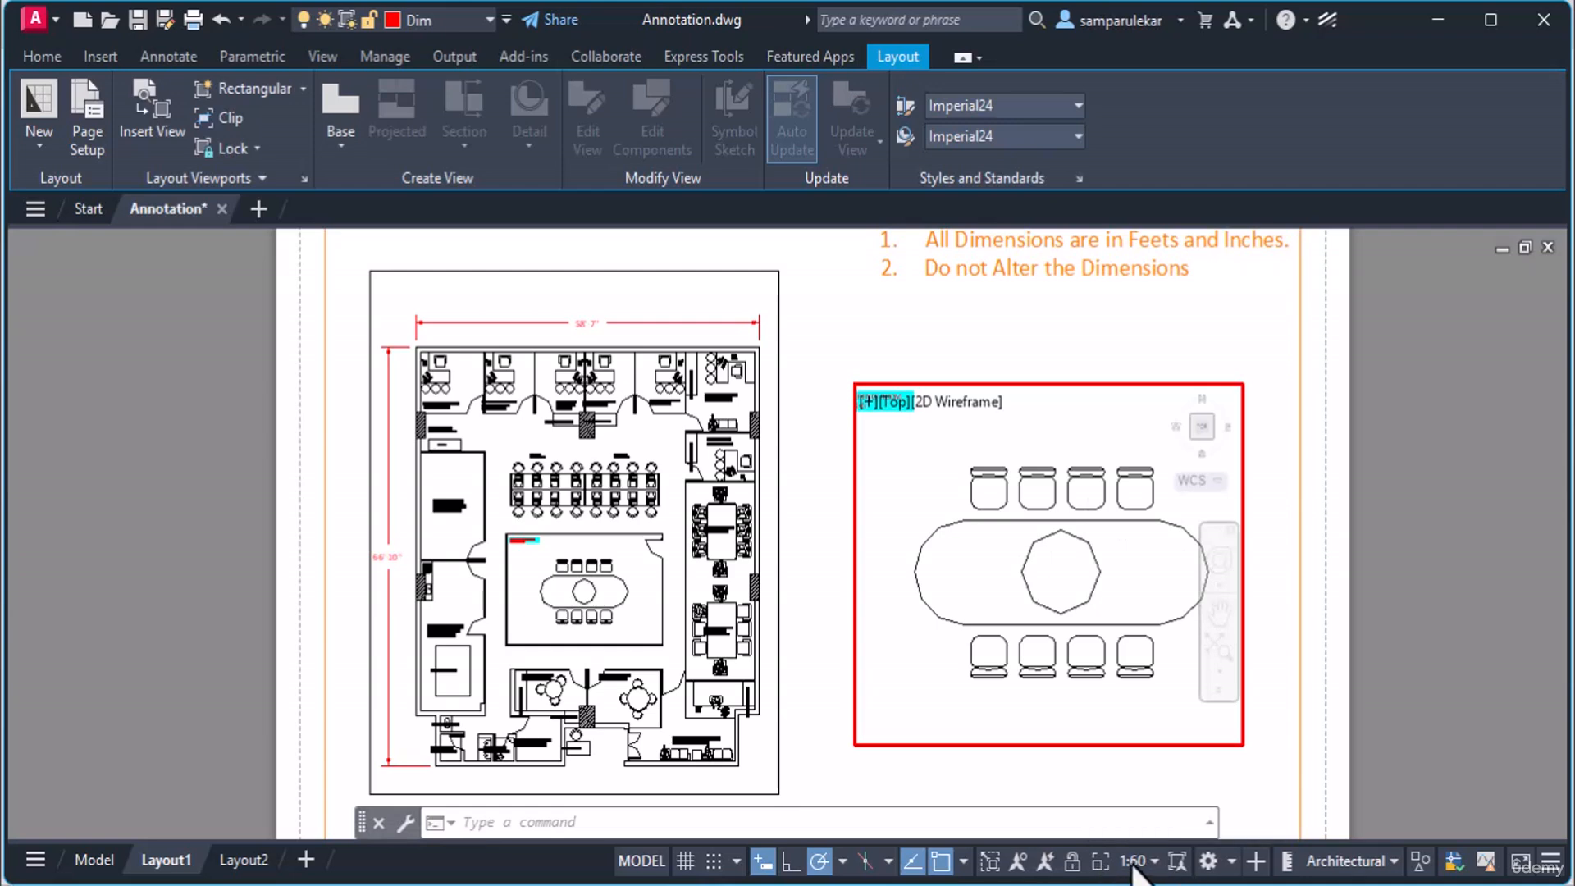
# Switch to model space and set the annotation scale to 1:60.
pyautogui.click(112, 858)
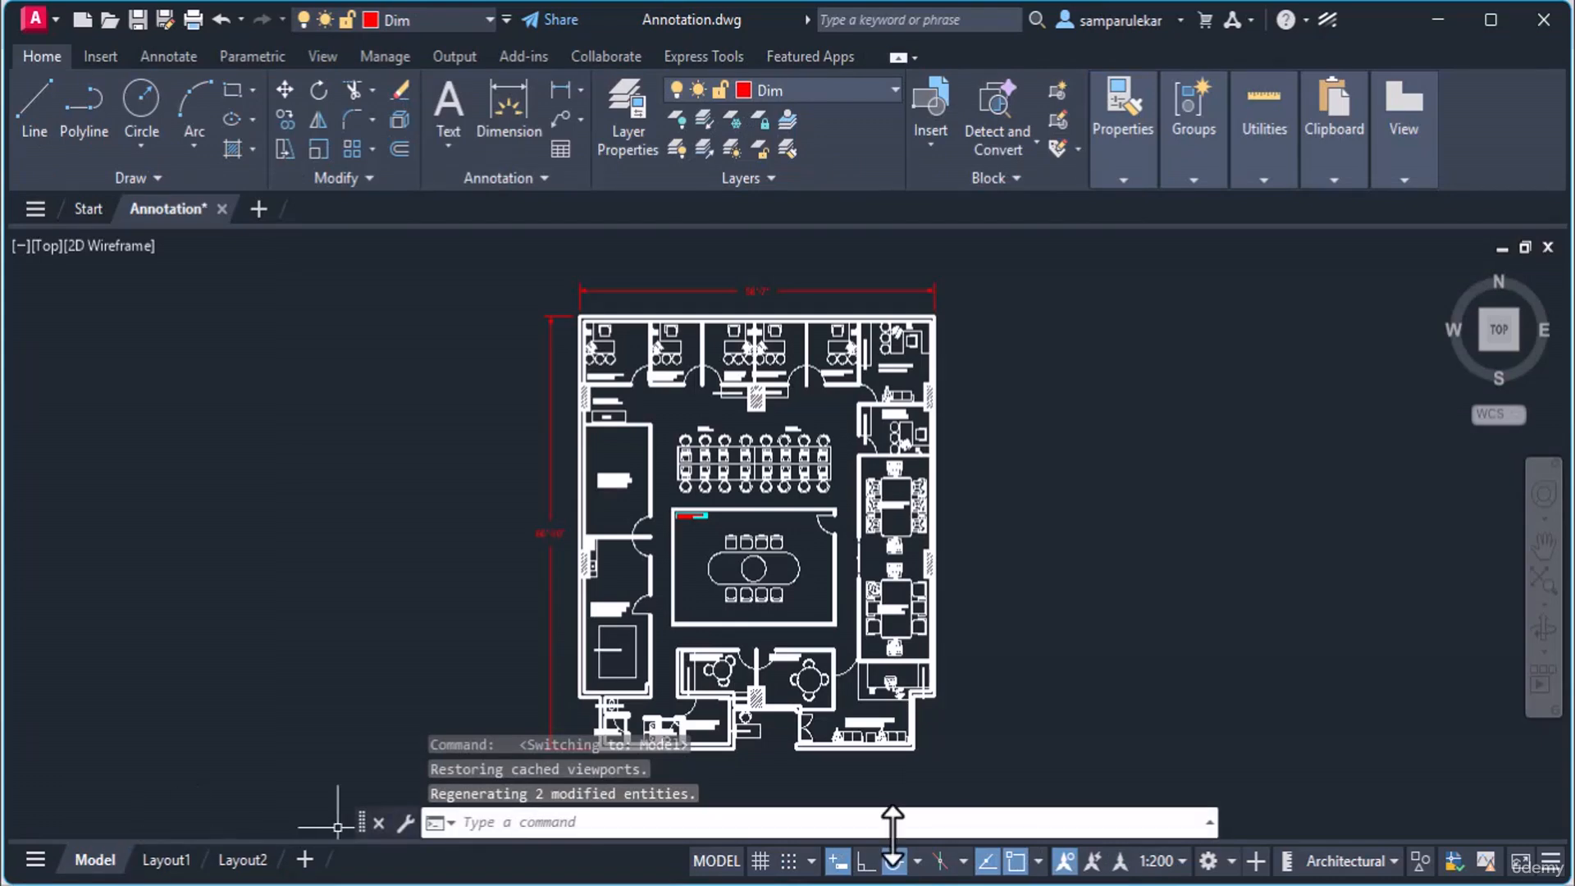
pyautogui.click(1158, 860)
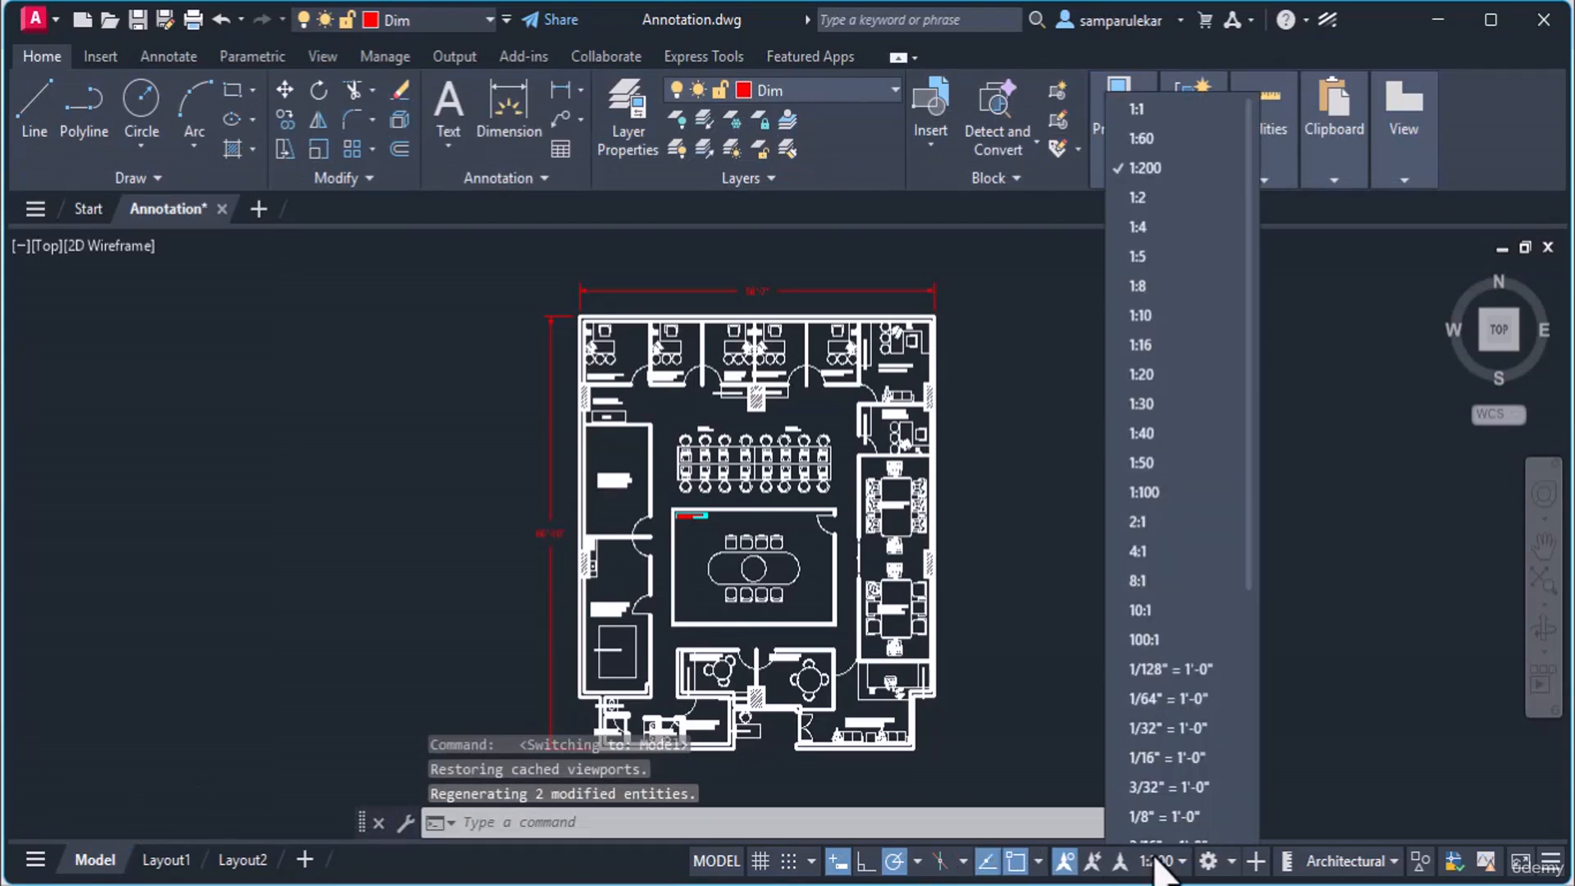
pyautogui.click(1176, 143)
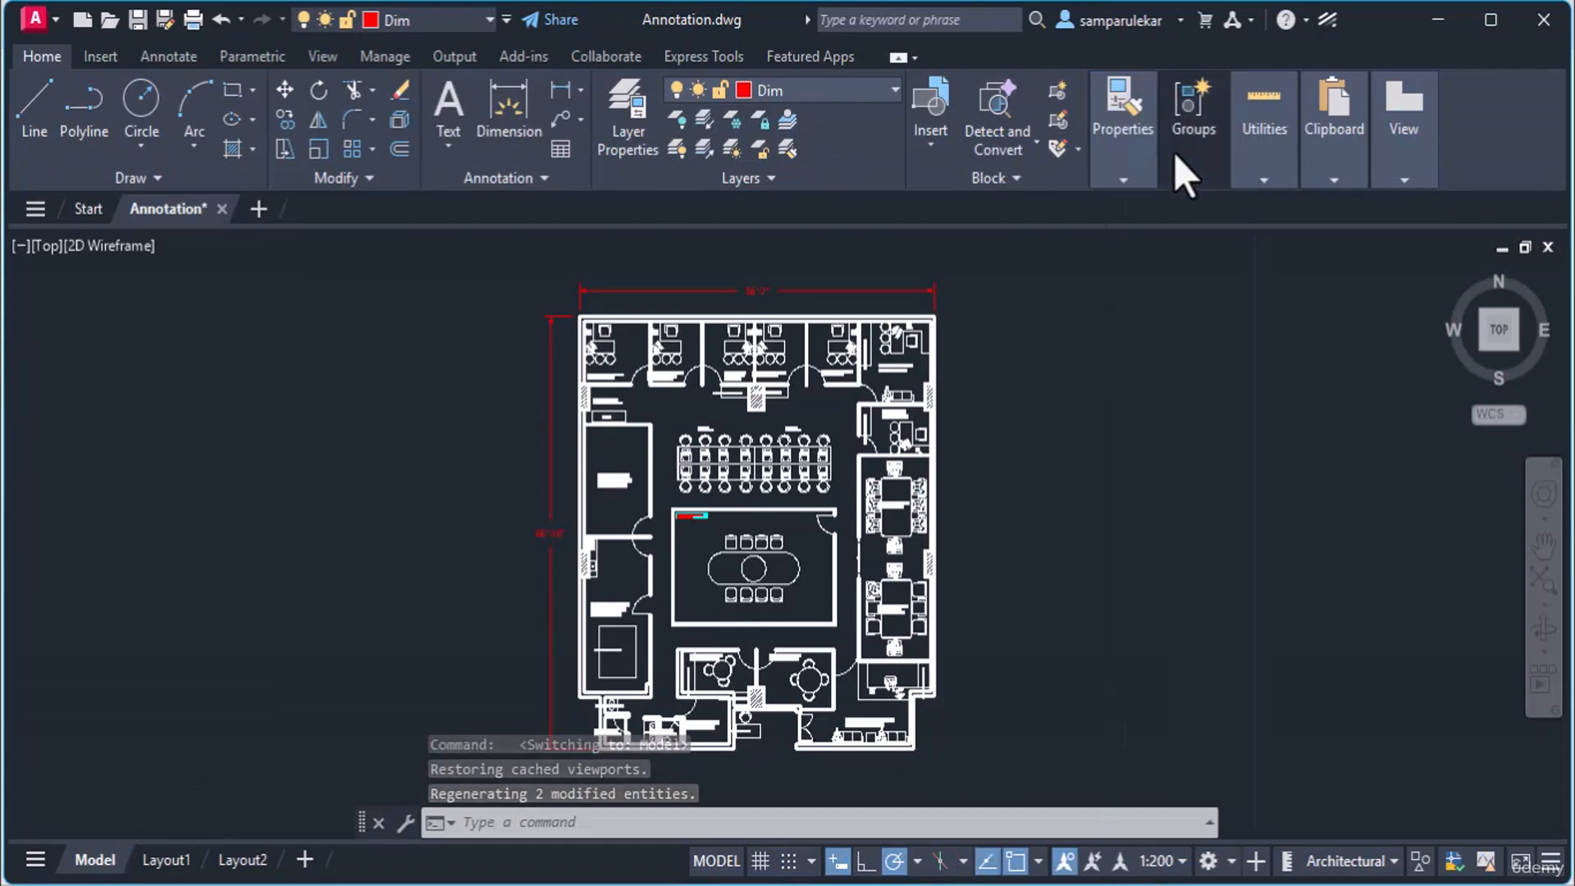
pyautogui.moveTo(1123, 123)
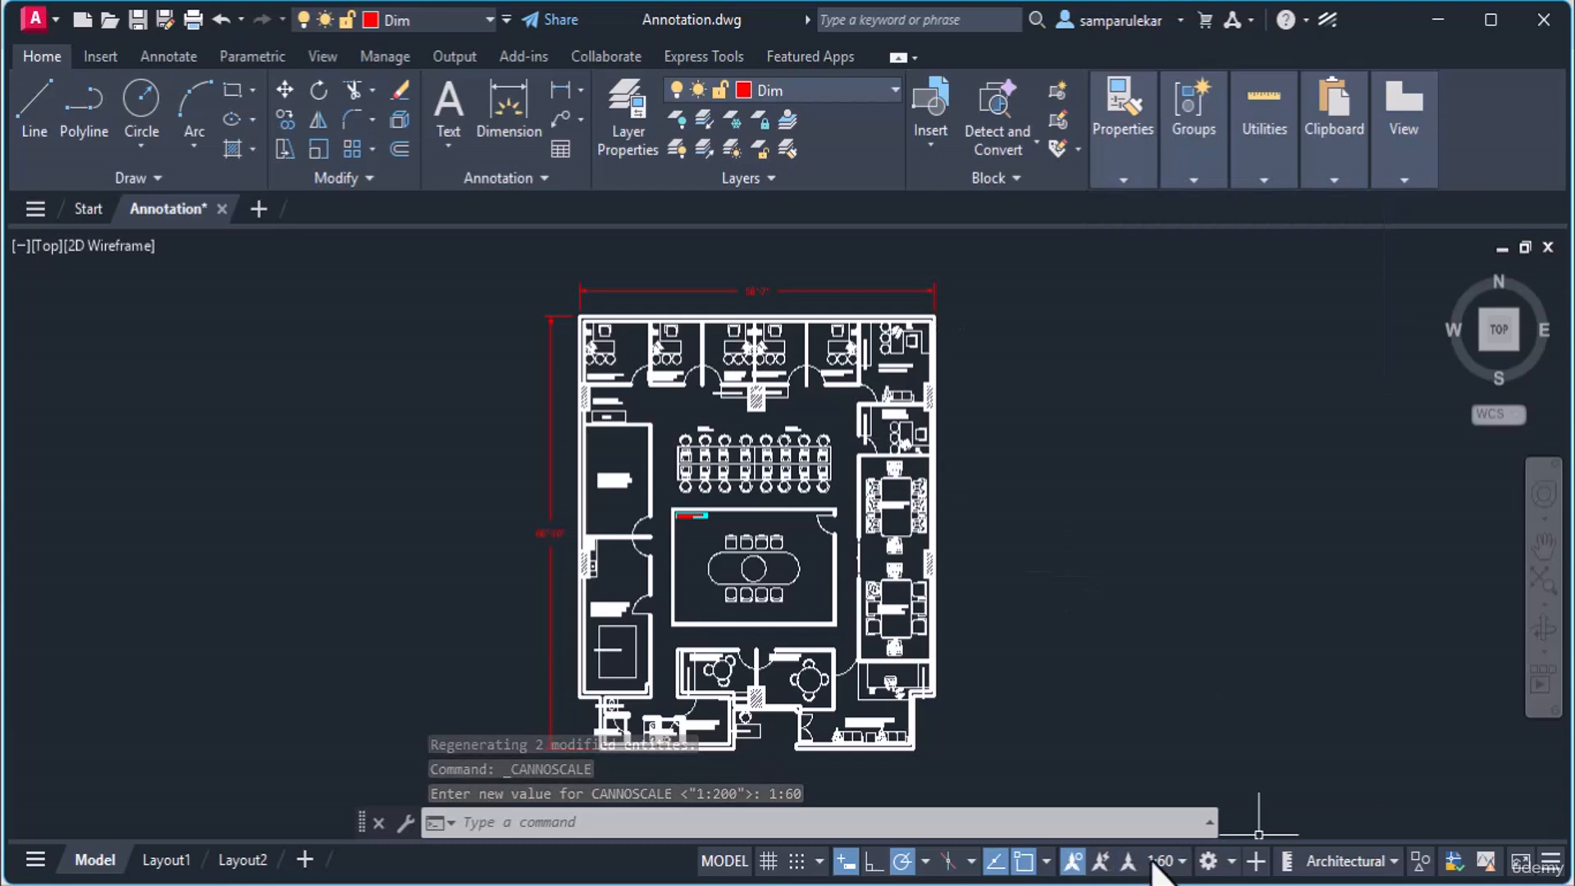
# Add a horizontal linear dimension in the Training_Anno style to the large conference table's straight north edge, placed above the chairs.
pyautogui.scroll(2, 756, 558)
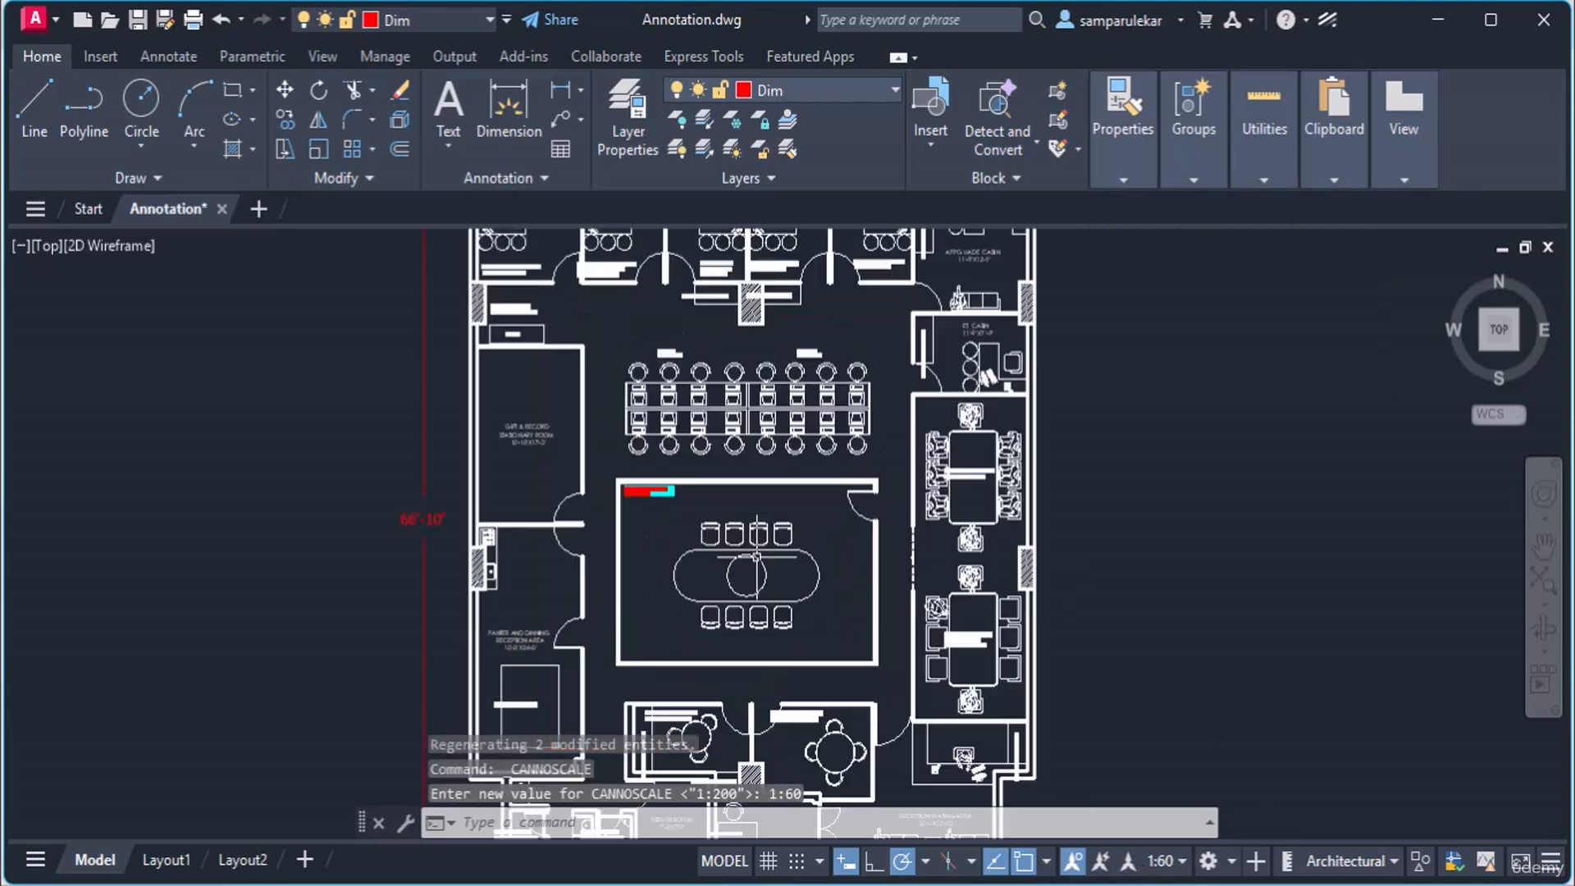
pyautogui.scroll(4, 756, 557)
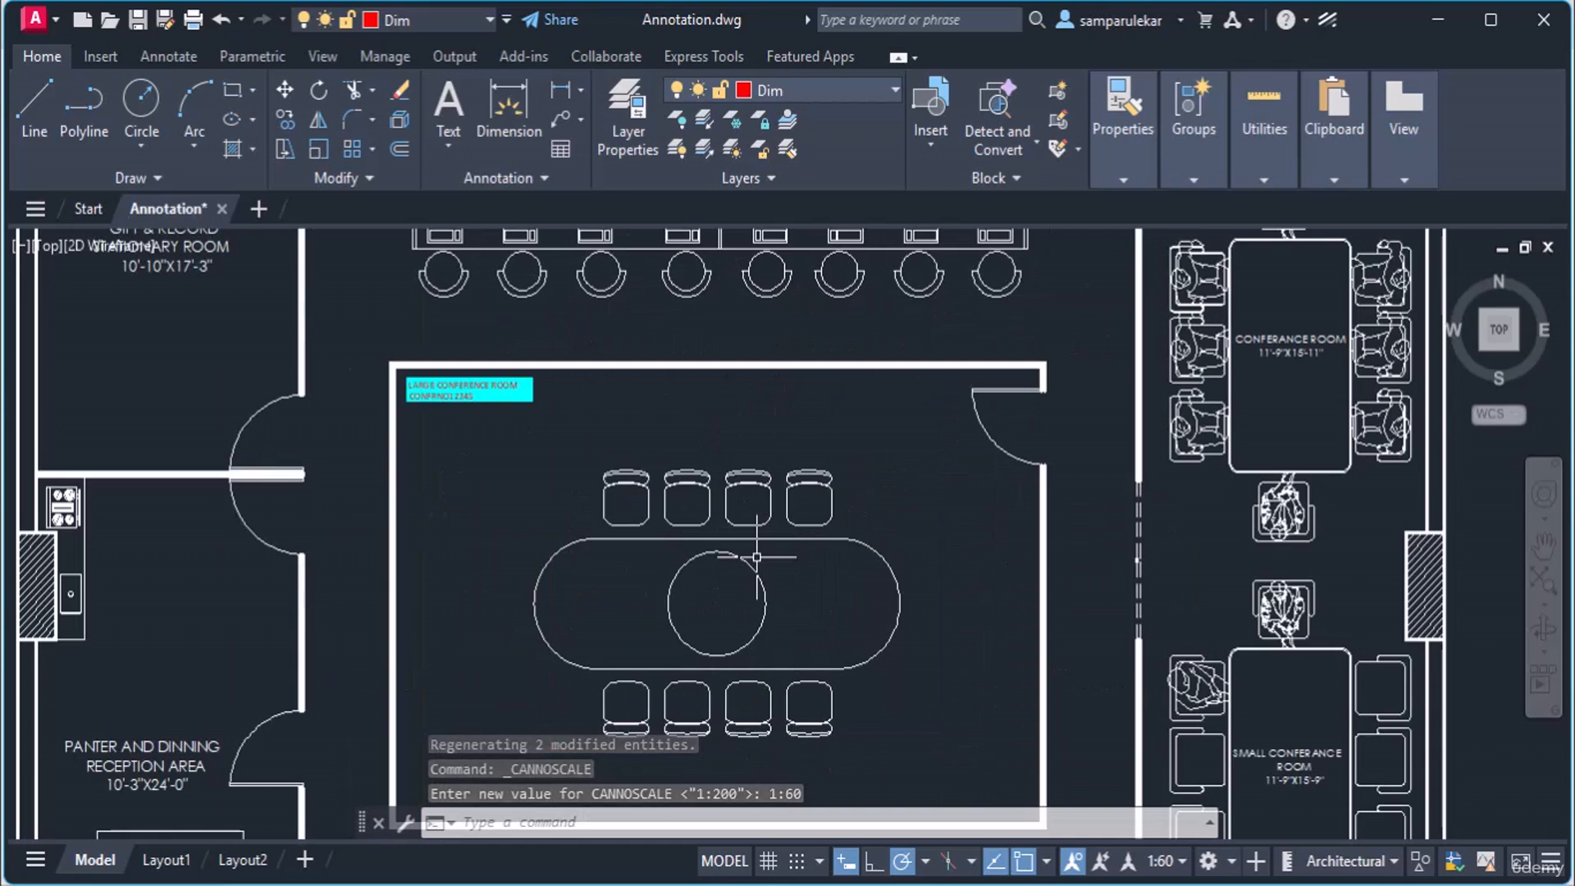
pyautogui.click(500, 176)
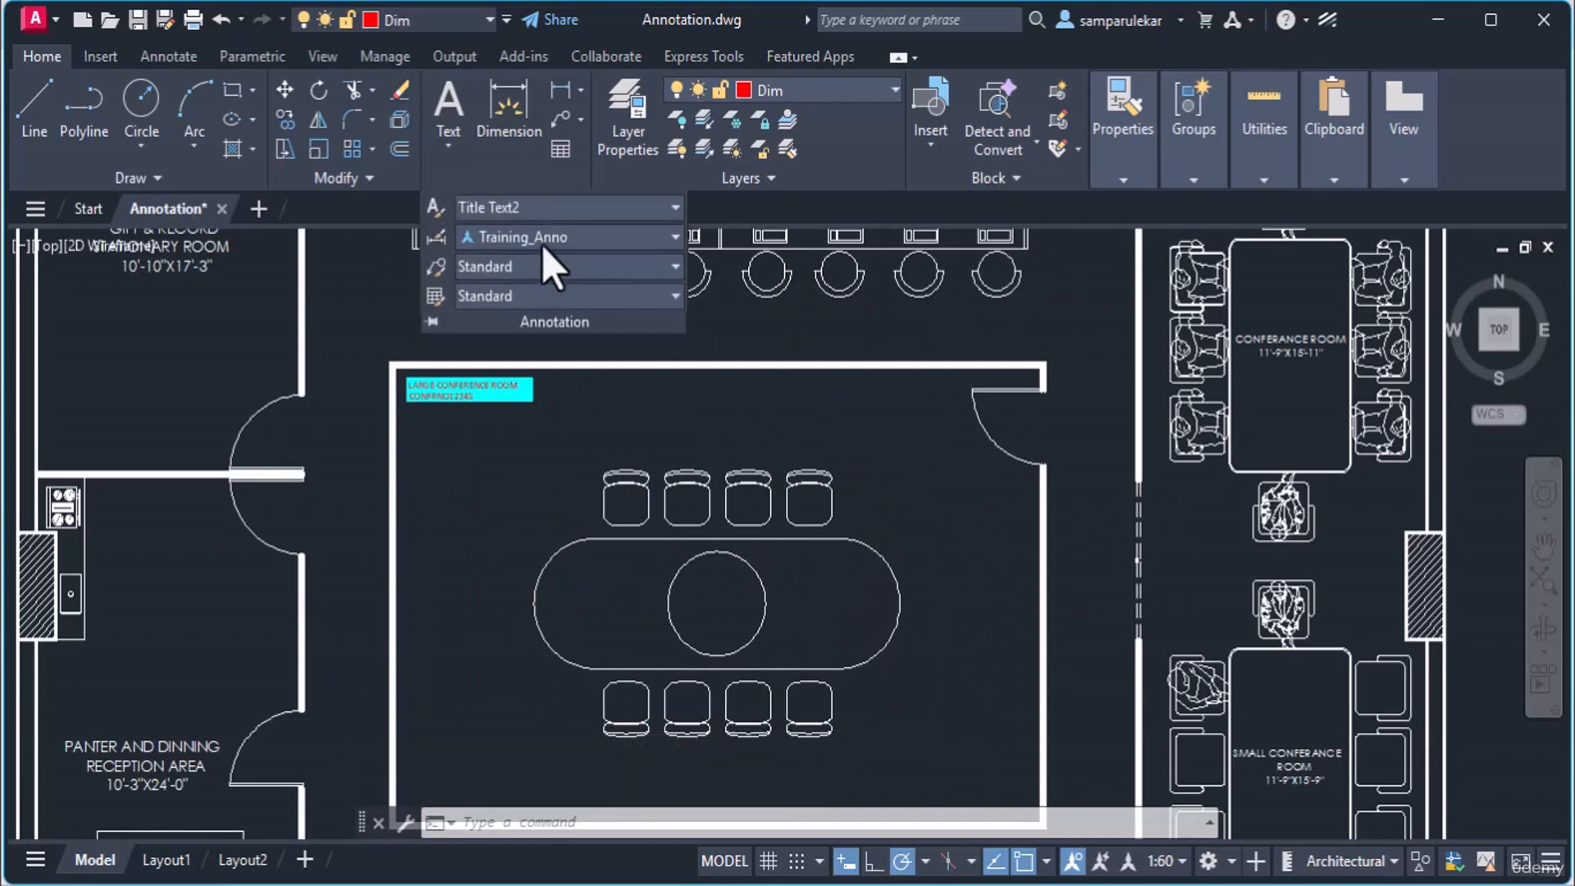
pyautogui.click(561, 91)
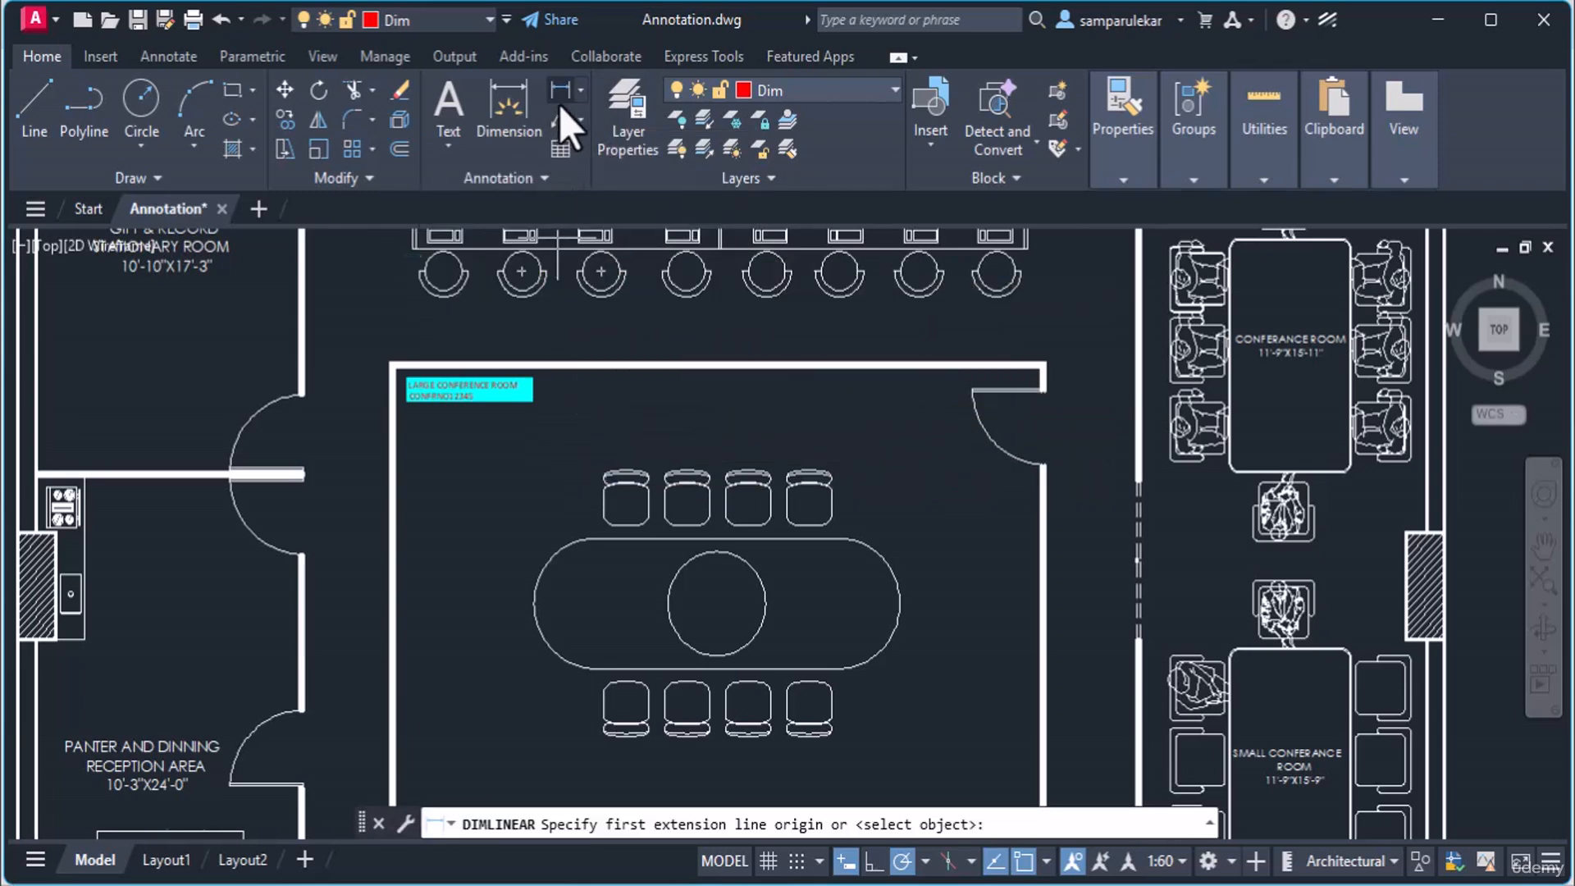
pyautogui.click(587, 539)
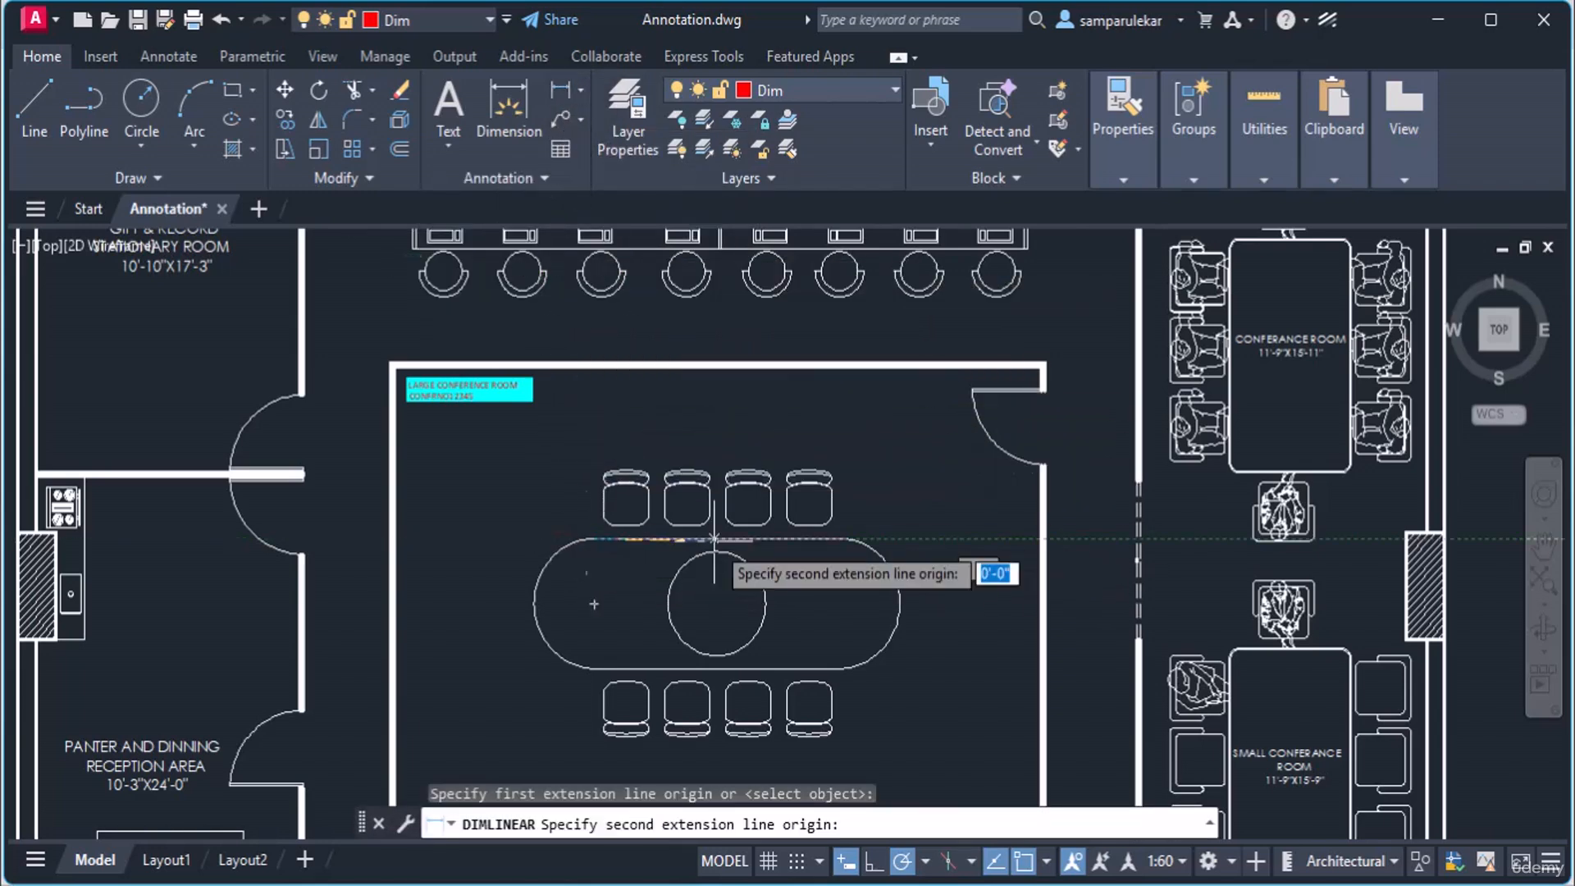
pyautogui.click(837, 539)
pyautogui.click(842, 440)
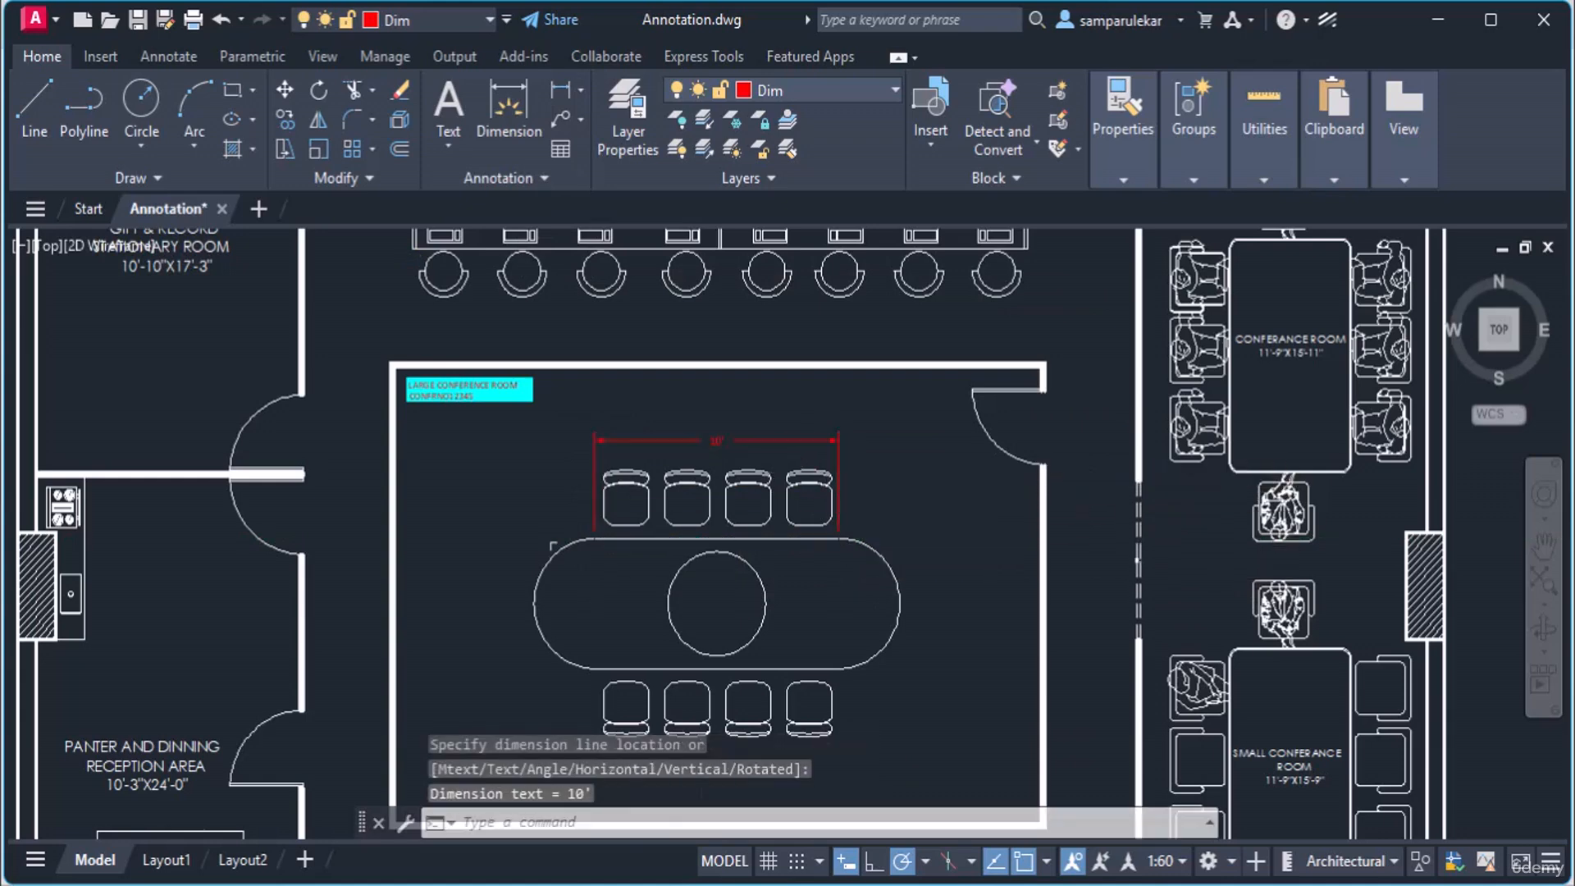
# Add a vertical linear dimension between the large conference table's straight north and south edges, placed just west of the table.
pyautogui.click(561, 91)
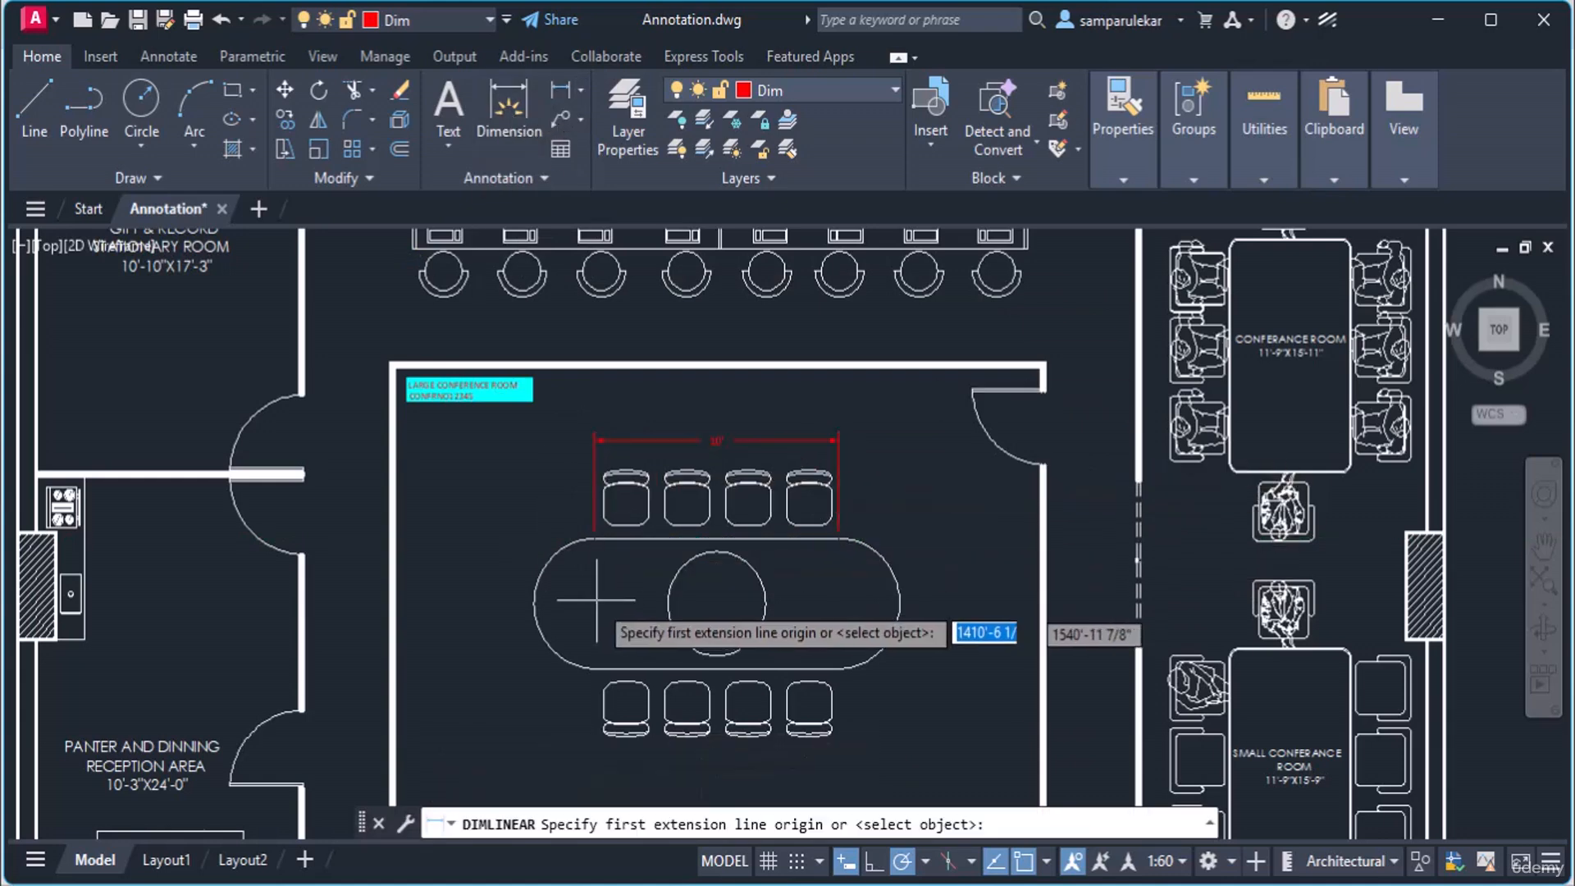
pyautogui.click(594, 539)
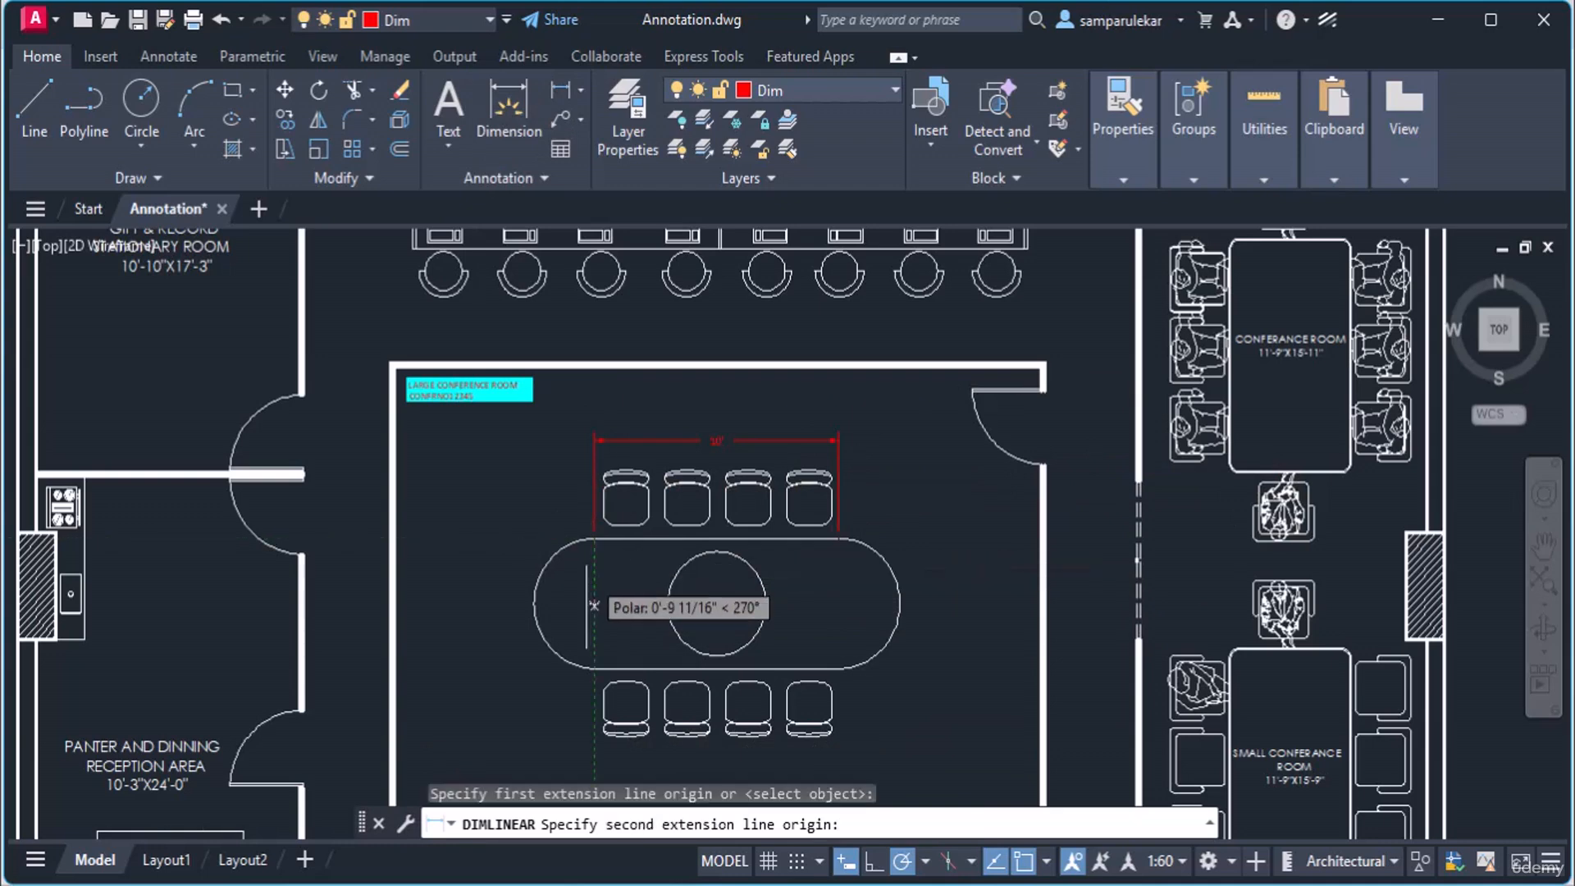
pyautogui.click(594, 670)
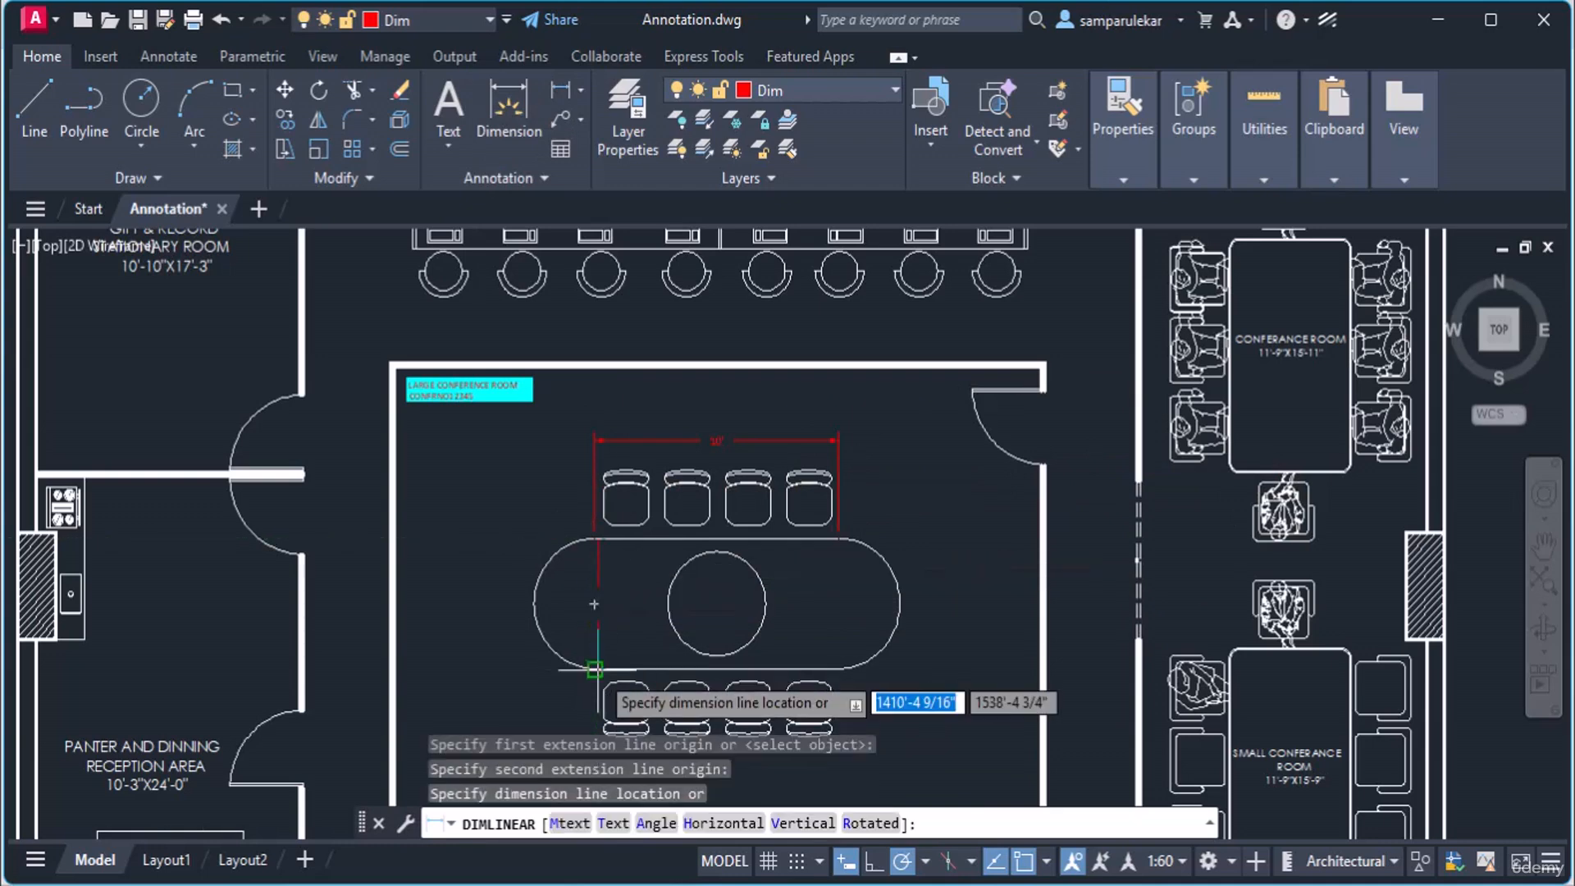
pyautogui.click(516, 655)
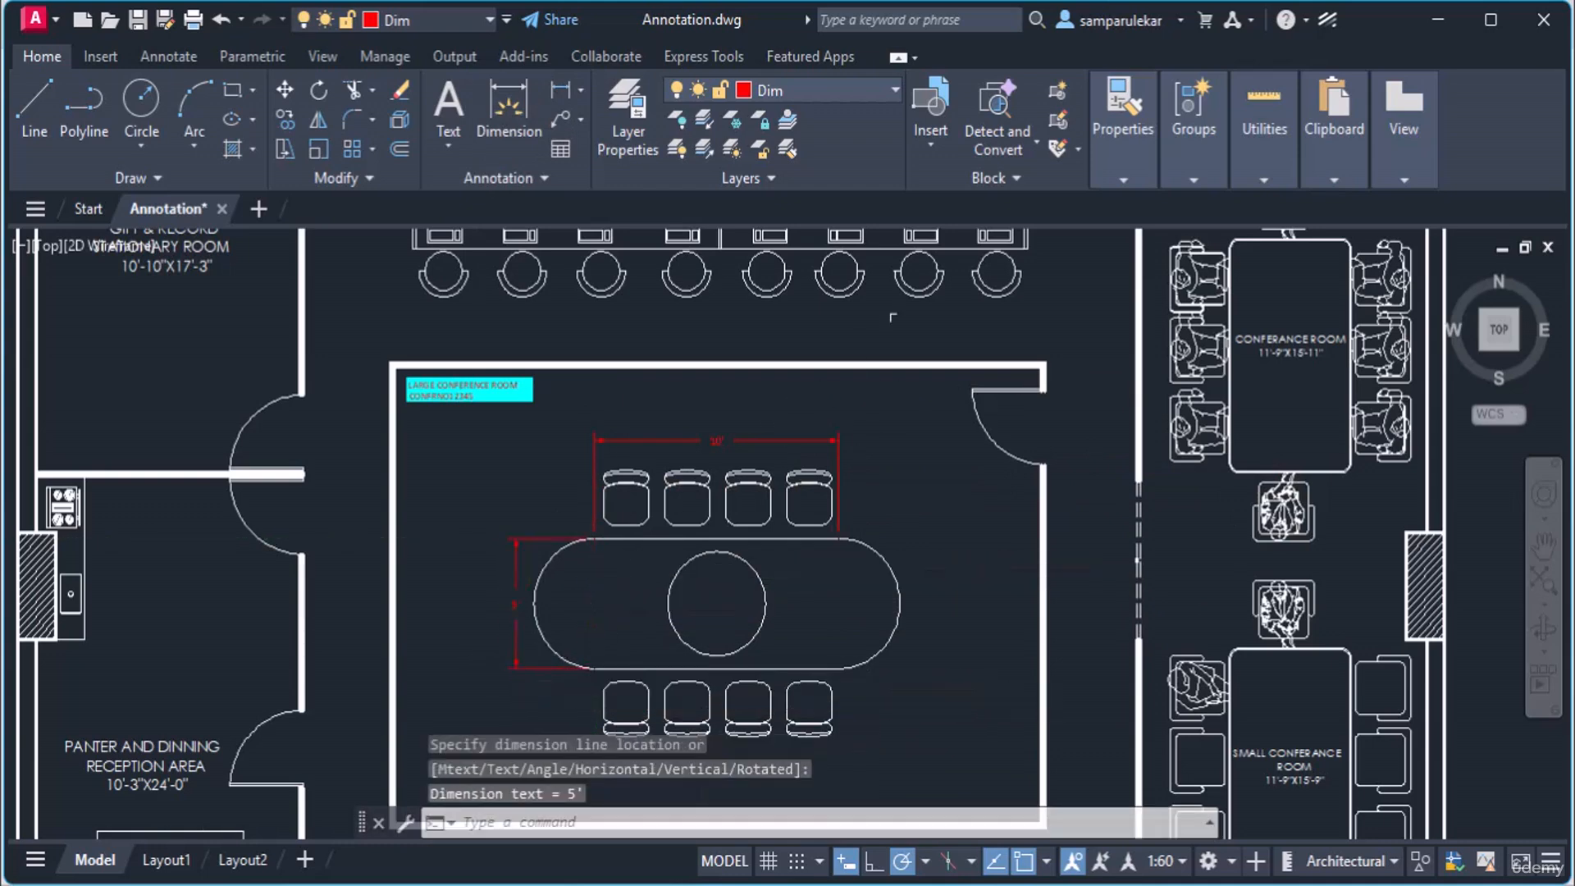
# Add a radius dimension to the circle at the centre of the large conference table, with its text just outside the circle's east side.
pyautogui.click(578, 95)
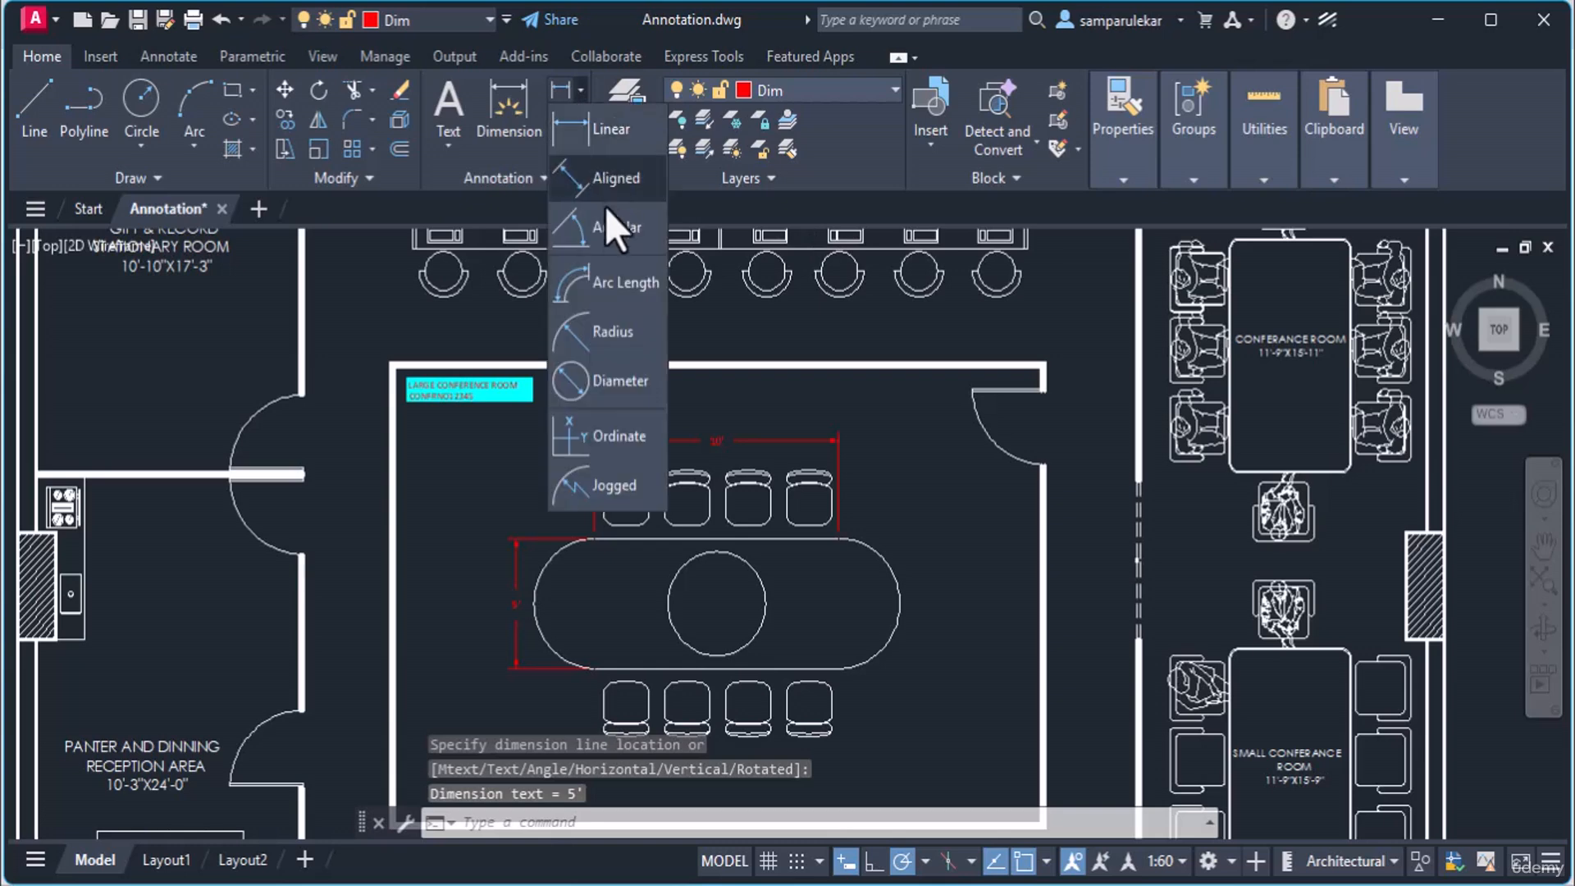
pyautogui.click(607, 332)
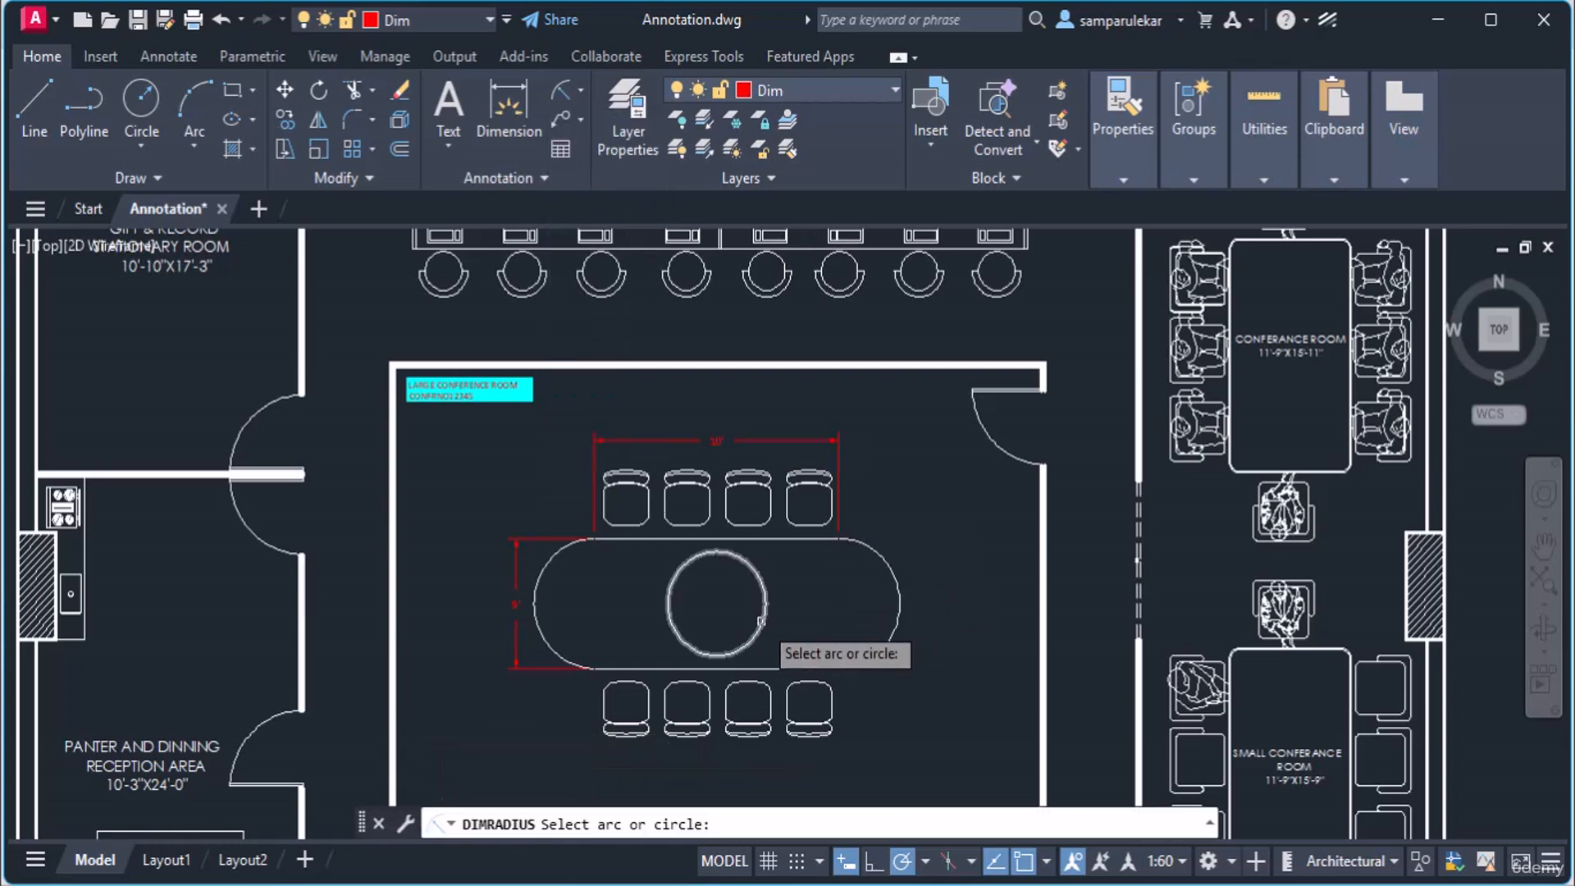
pyautogui.click(762, 621)
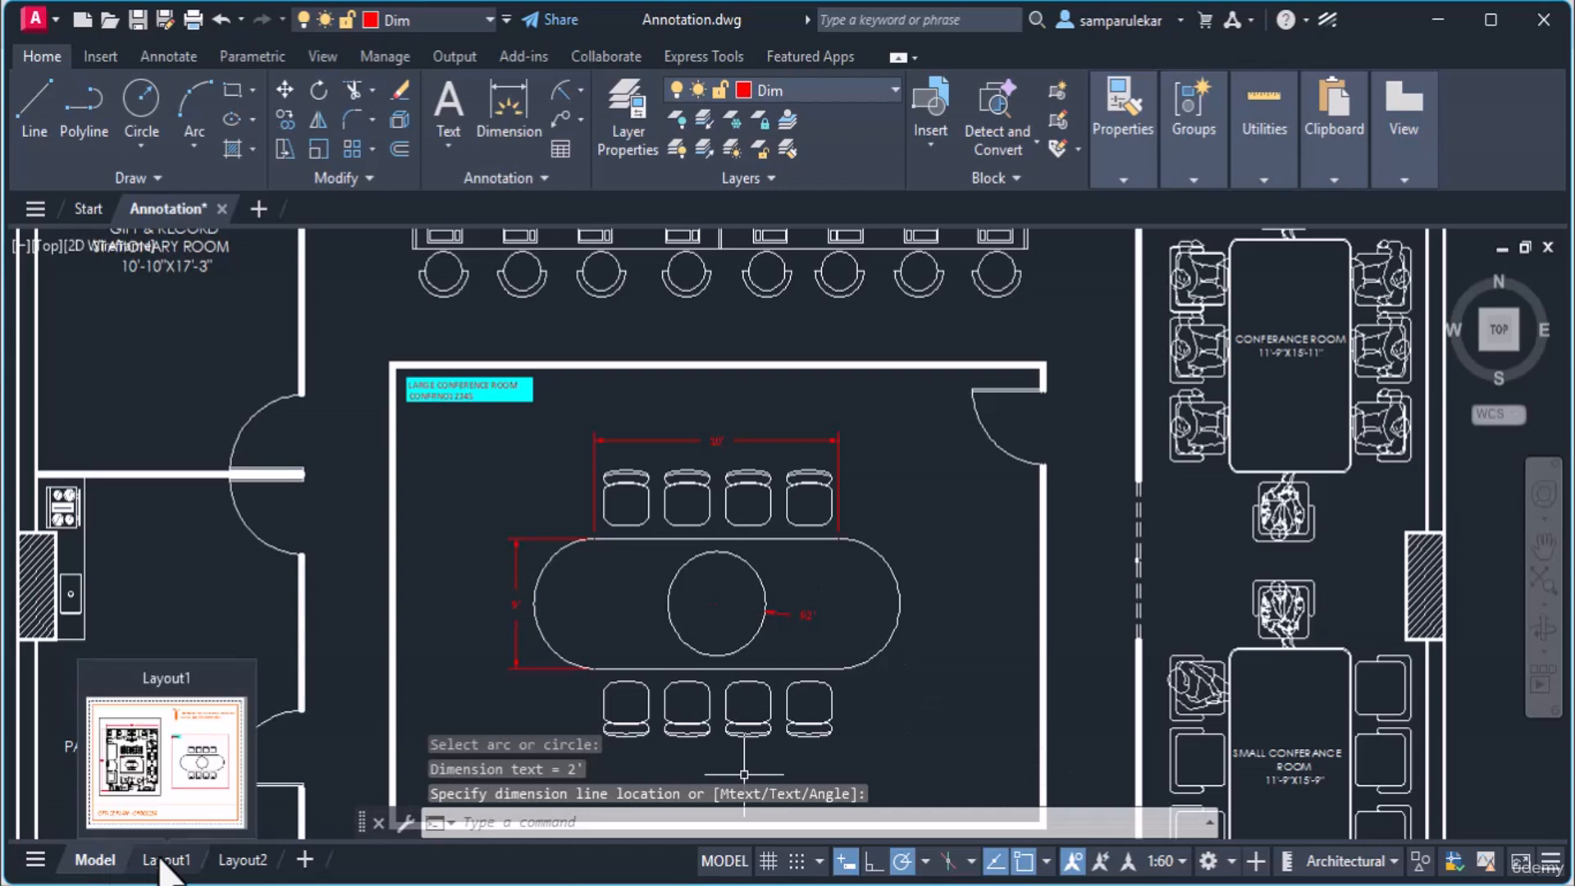
# Check the conference table dimensions in the Layout1 table viewport and return to paper space.
pyautogui.click(194, 858)
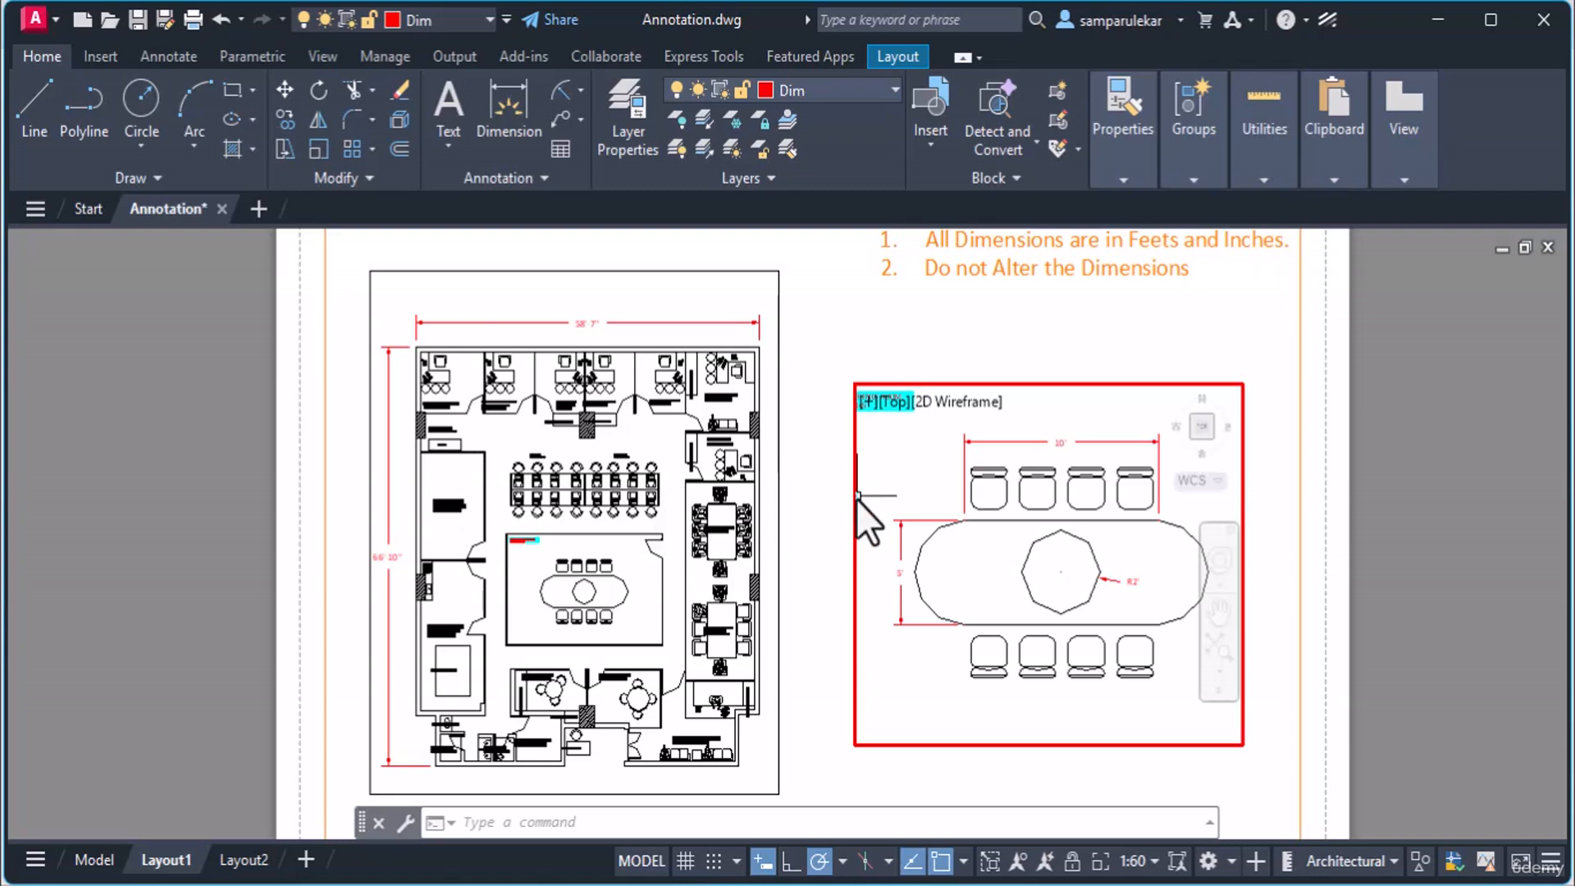
pyautogui.scroll(-2, 829, 508)
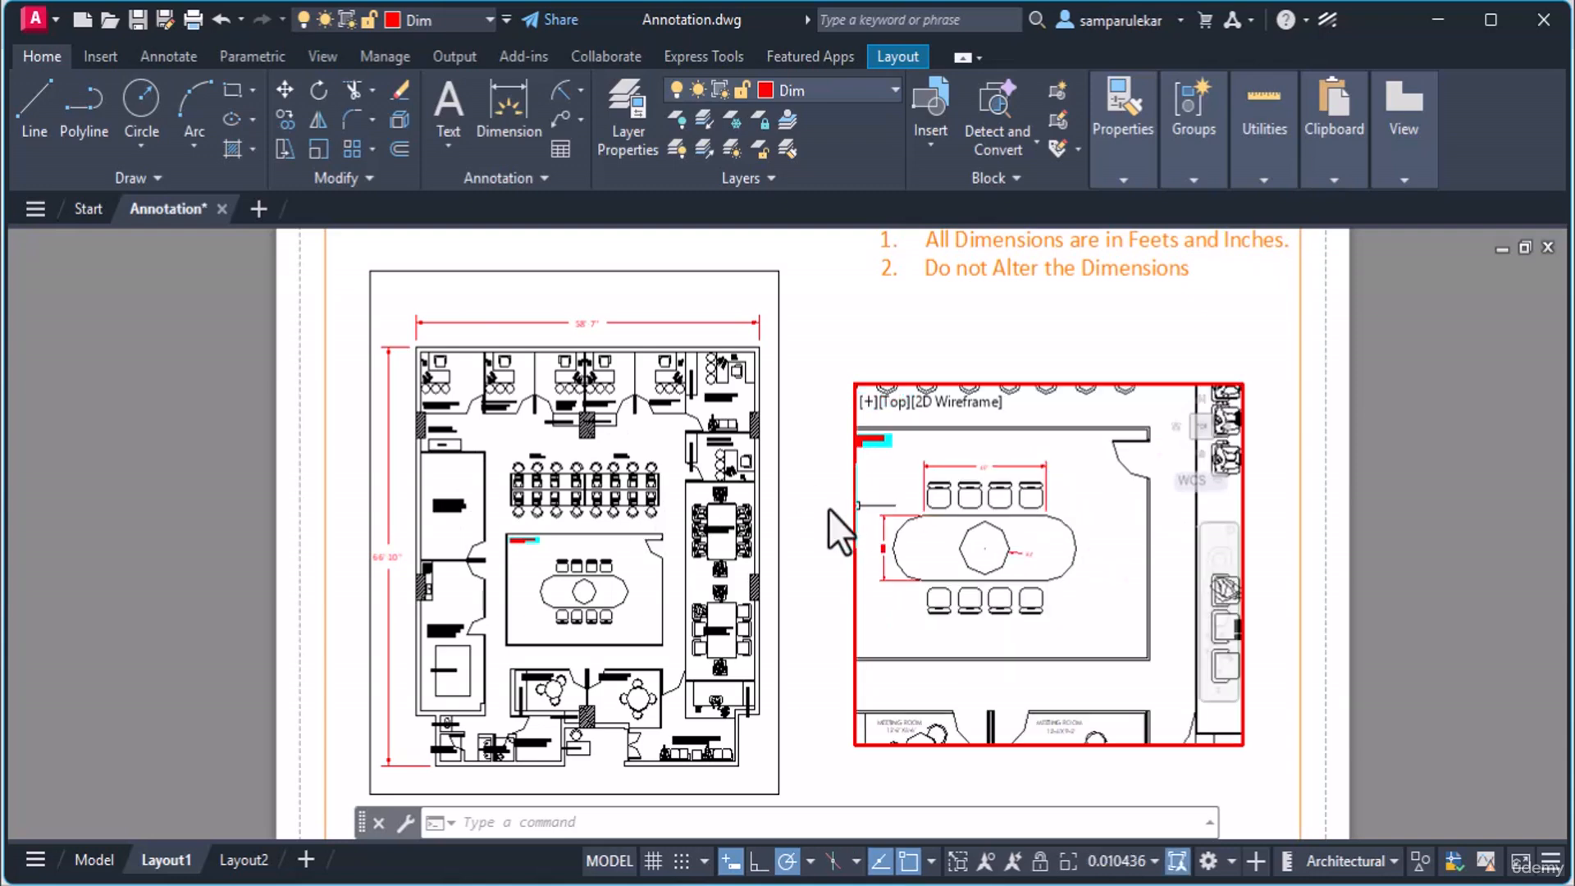
pyautogui.scroll(2, 829, 509)
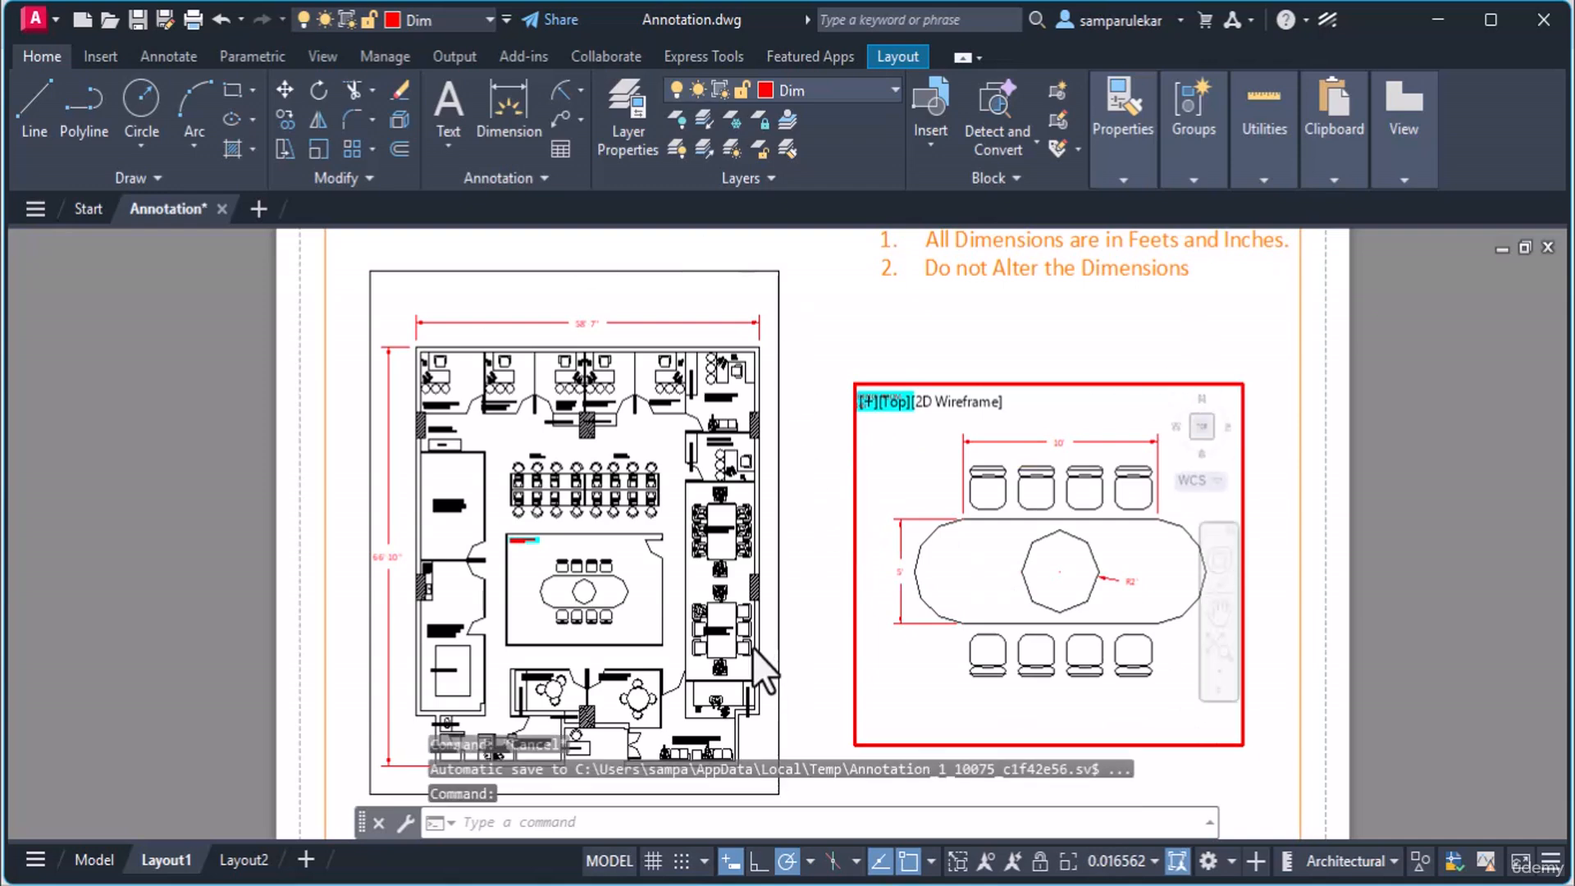
pyautogui.doubleClick(950, 329)
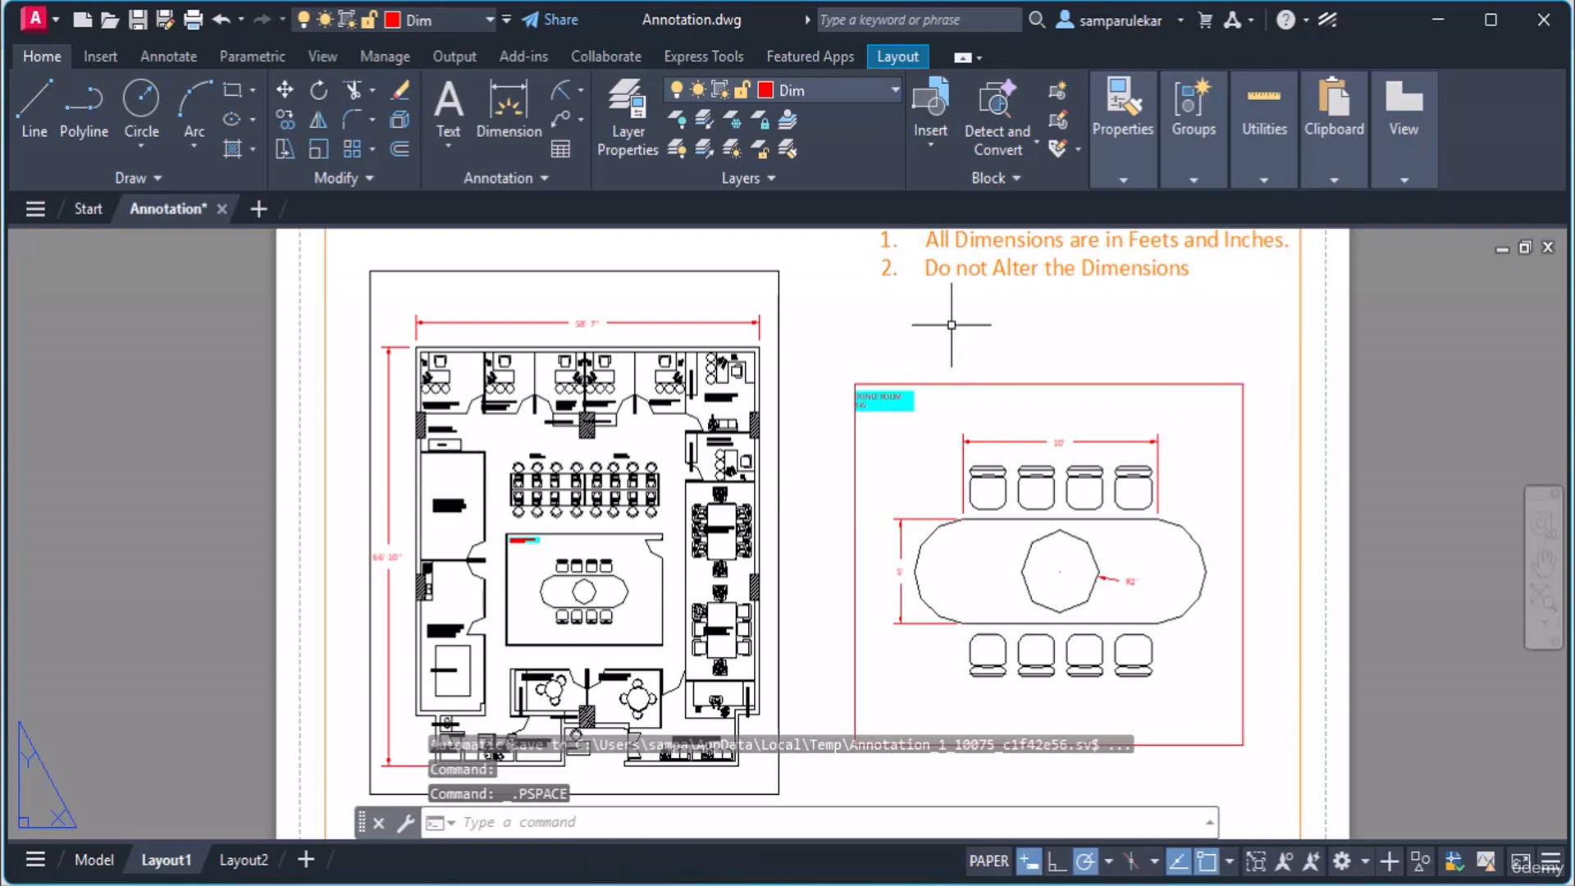